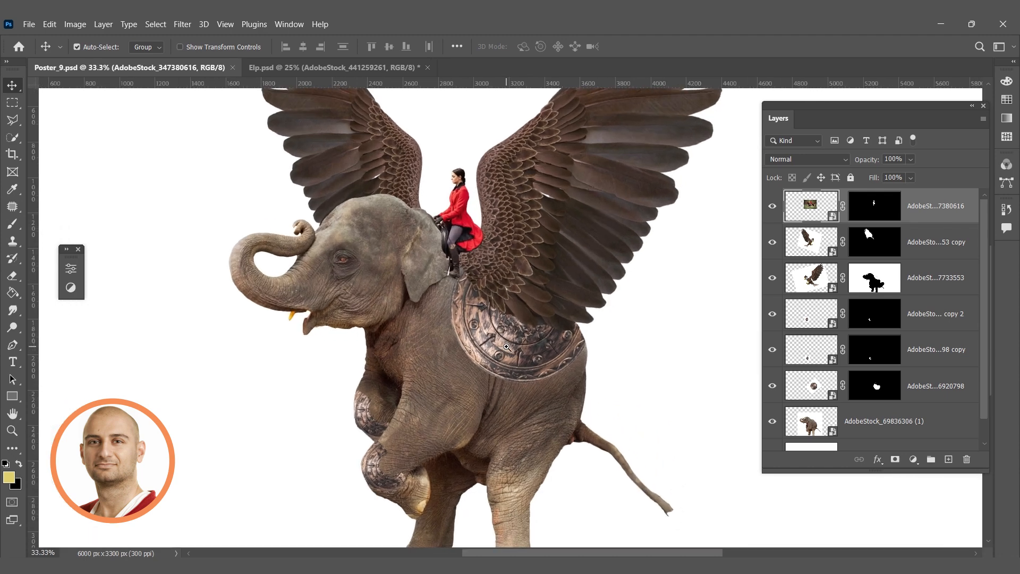
# Add a new empty layer directly above the elephant layer, underneath the shield layer on its flank
pyautogui.rightClick(528, 327)
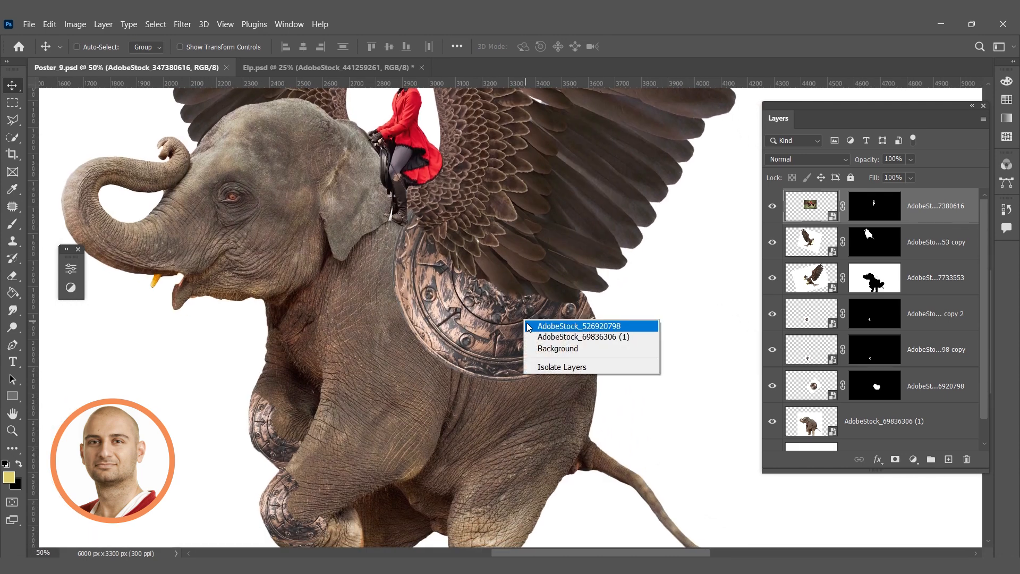
pyautogui.click(567, 326)
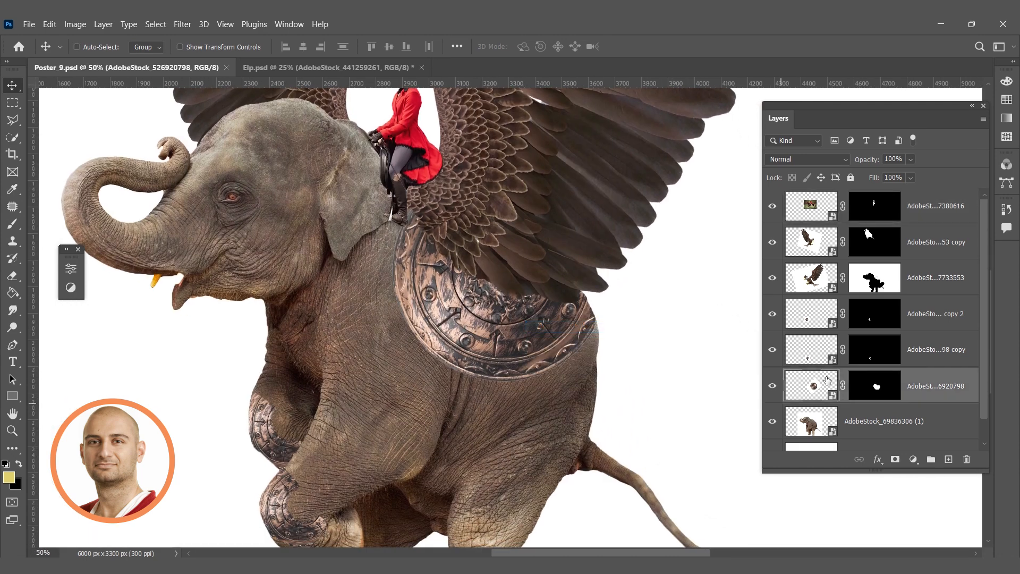
pyautogui.click(772, 386)
pyautogui.click(919, 422)
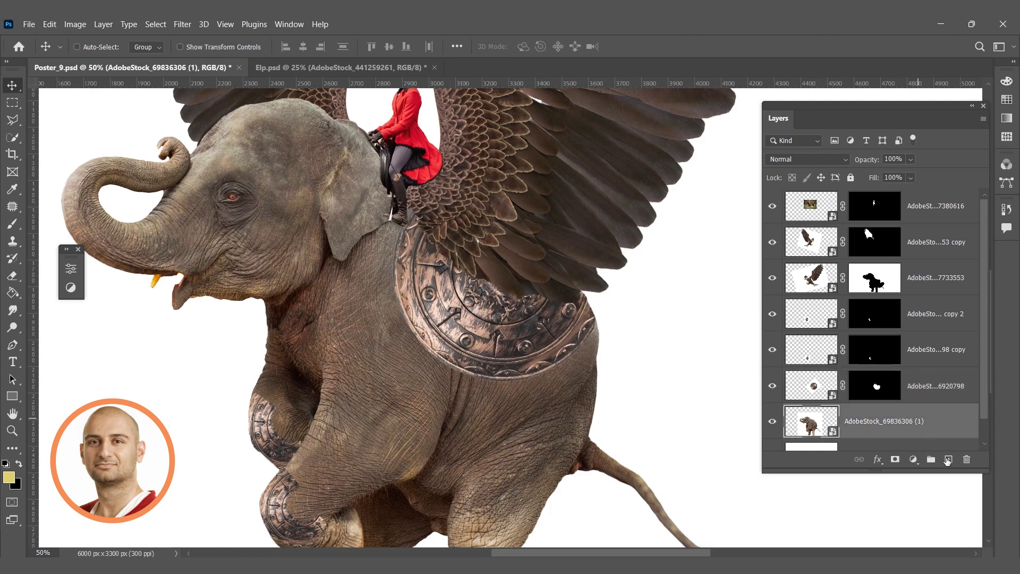
pyautogui.click(945, 458)
pyautogui.scroll(-1, 907, 421)
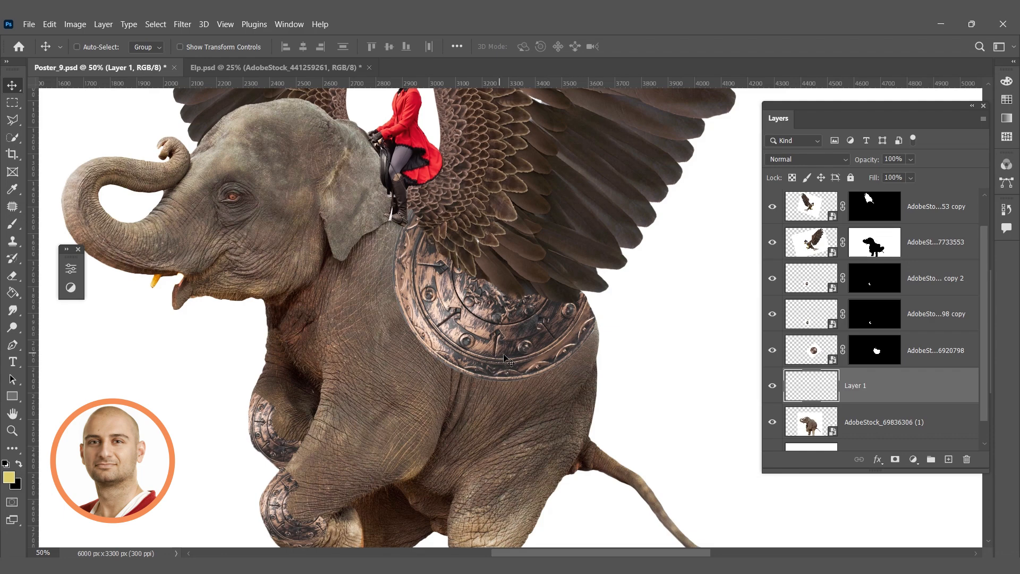
# Paint a soft black shadow on Layer 1 along the shield's outer edge over the elephant's body with the Brush tool
pyautogui.press('b')
pyautogui.scroll(1, 427, 321)
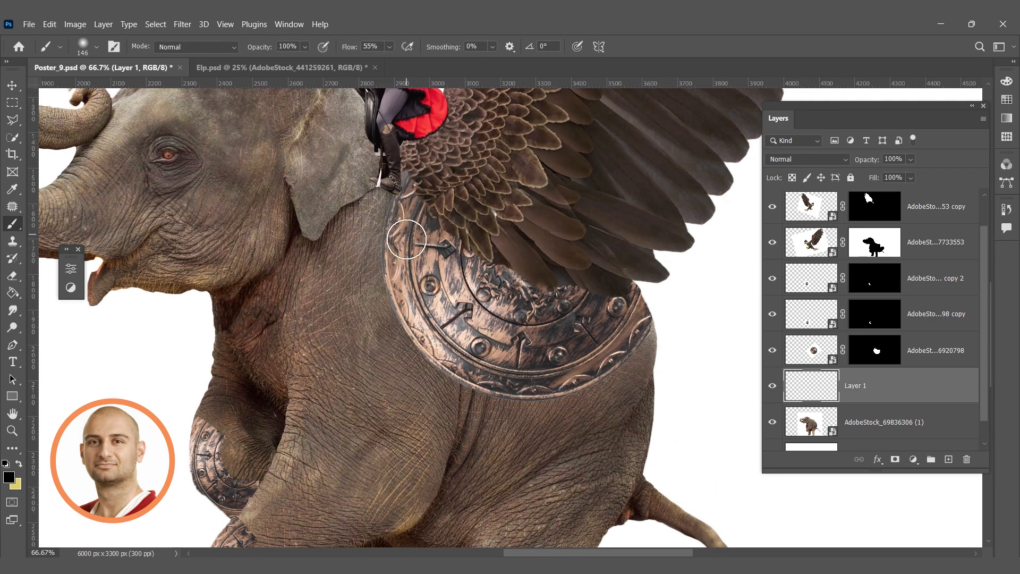
pyautogui.moveTo(398, 246)
pyautogui.mouseDown()
pyautogui.moveTo(414, 305)
pyautogui.moveTo(490, 393)
pyautogui.moveTo(533, 403)
pyautogui.moveTo(611, 366)
pyautogui.mouseUp()
pyautogui.hotkey('ctrl', 'z')
pyautogui.moveTo(631, 298)
pyautogui.mouseDown()
pyautogui.moveTo(641, 330)
pyautogui.moveTo(583, 369)
pyautogui.moveTo(520, 362)
pyautogui.moveTo(573, 373)
pyautogui.moveTo(487, 356)
pyautogui.moveTo(541, 375)
pyautogui.moveTo(478, 363)
pyautogui.moveTo(425, 341)
pyautogui.moveTo(525, 390)
pyautogui.moveTo(446, 348)
pyautogui.moveTo(401, 296)
pyautogui.moveTo(409, 222)
pyautogui.moveTo(407, 261)
pyautogui.moveTo(472, 343)
pyautogui.moveTo(567, 380)
pyautogui.moveTo(627, 323)
pyautogui.moveTo(651, 357)
pyautogui.mouseUp()
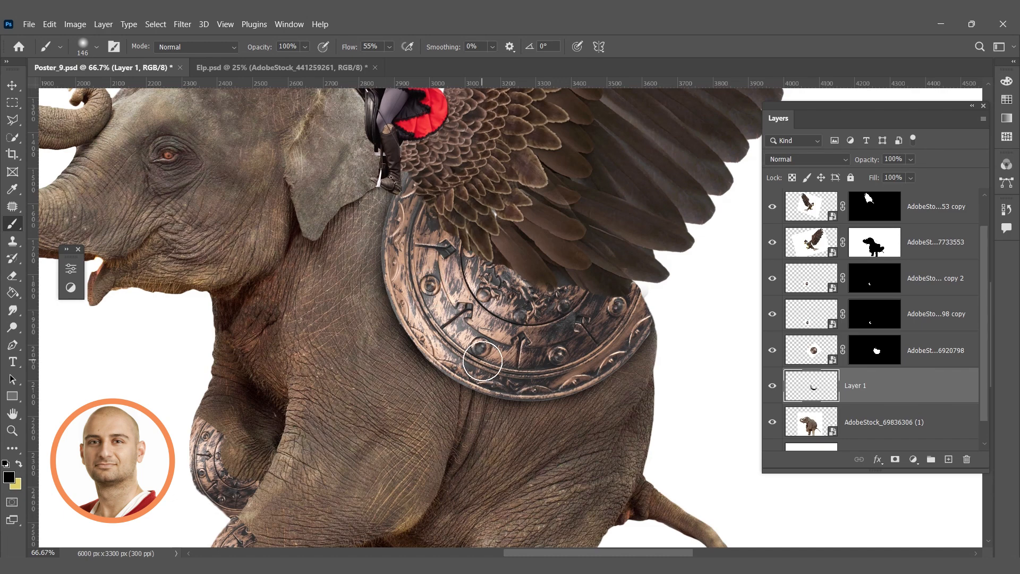
pyautogui.scroll(-3, 551, 316)
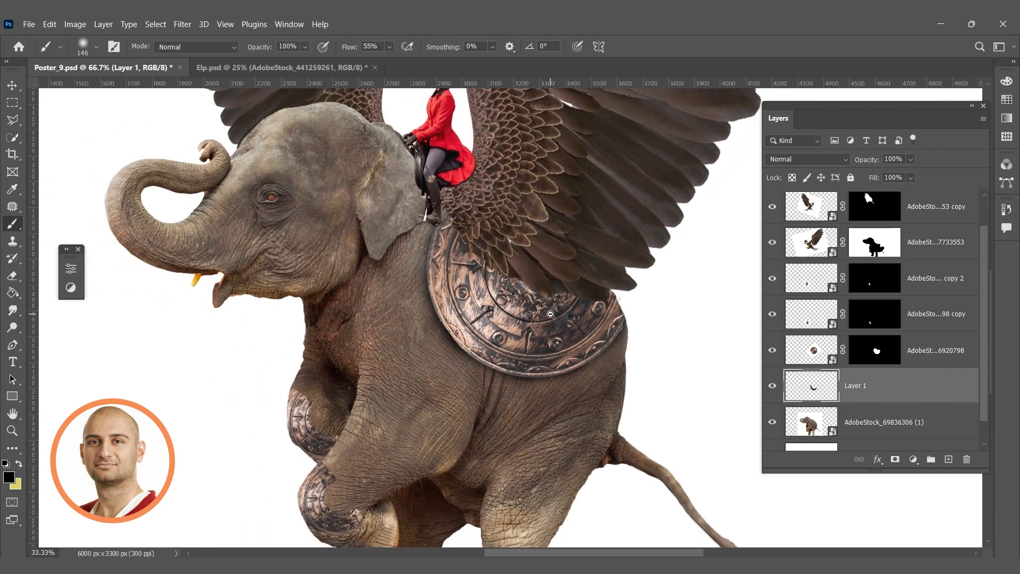
pyautogui.scroll(3, 503, 314)
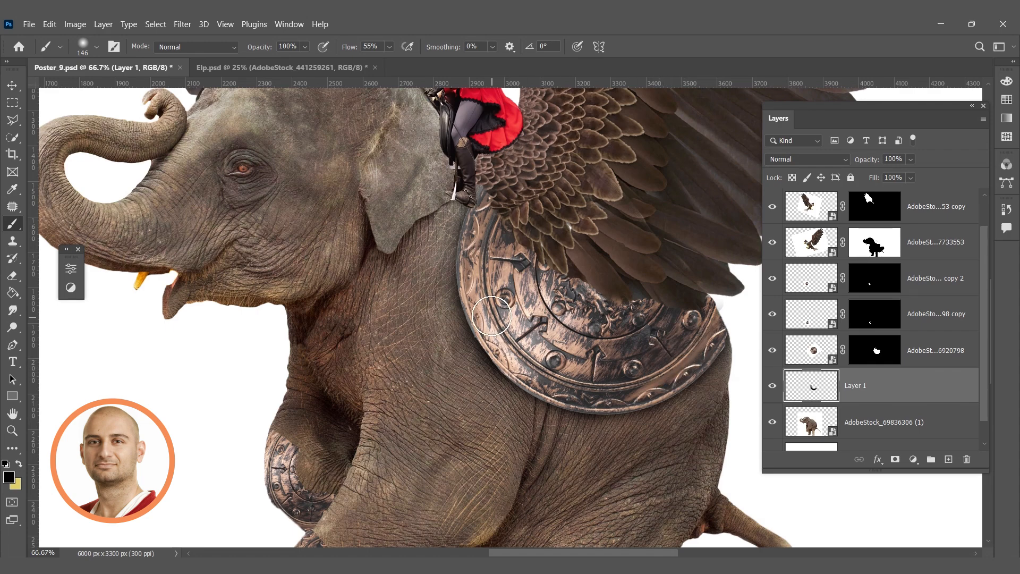
pyautogui.scroll(-2, 538, 322)
pyautogui.moveTo(567, 306); pyautogui.dragTo(558, 314)
pyautogui.scroll(1, 559, 314)
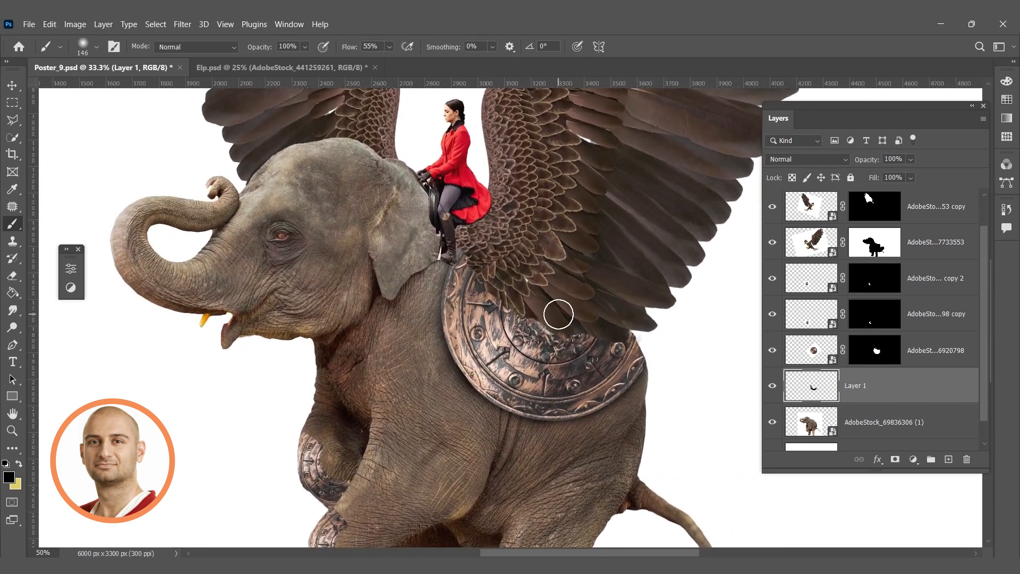
# Group the shield layer with Layer 1 and name the group Shield
pyautogui.click(936, 364)
pyautogui.keyDown('shift'); pyautogui.click(910, 387); pyautogui.keyUp('shift')
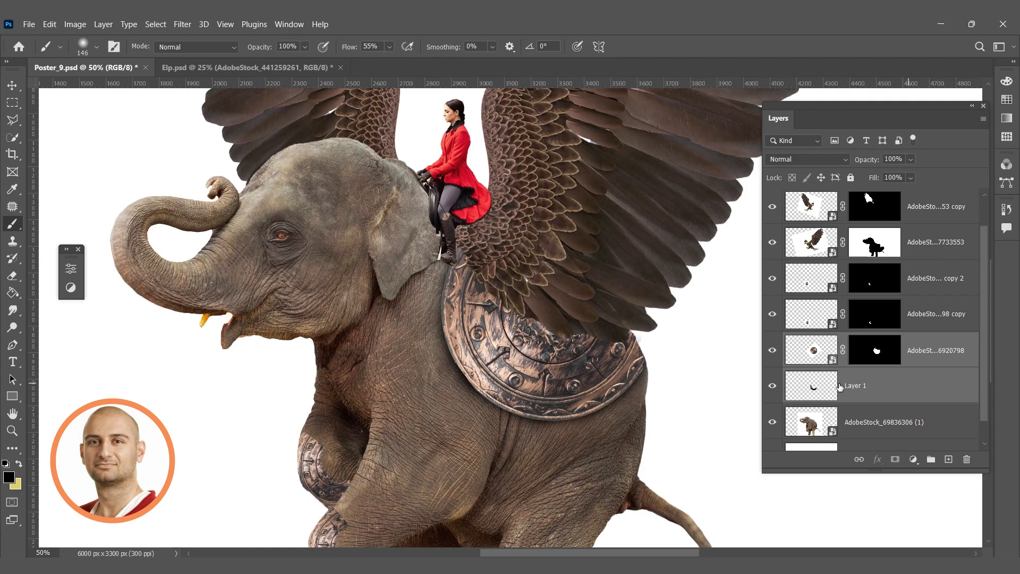
pyautogui.moveTo(918, 382); pyautogui.dragTo(930, 460)
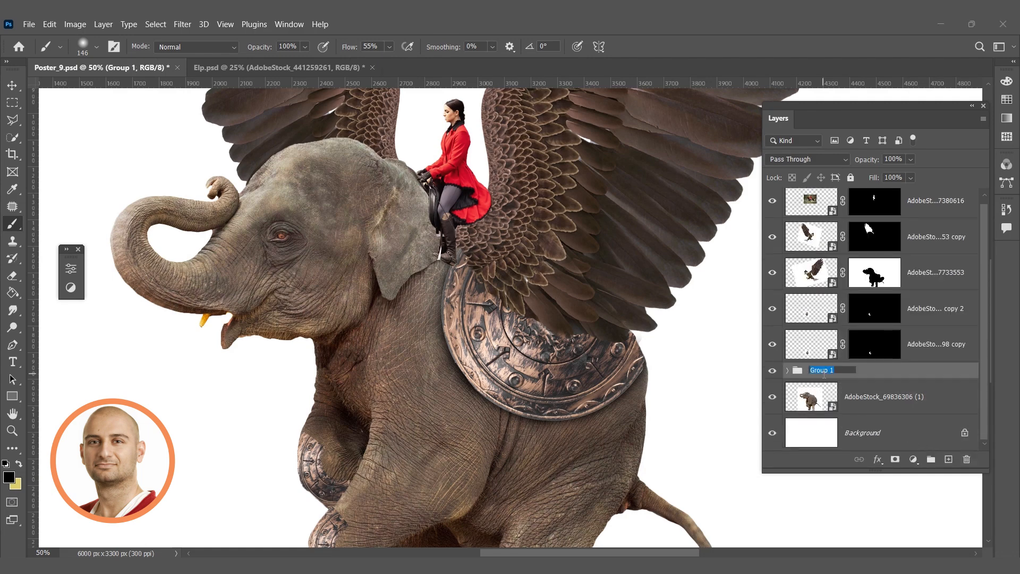
pyautogui.press('Return')
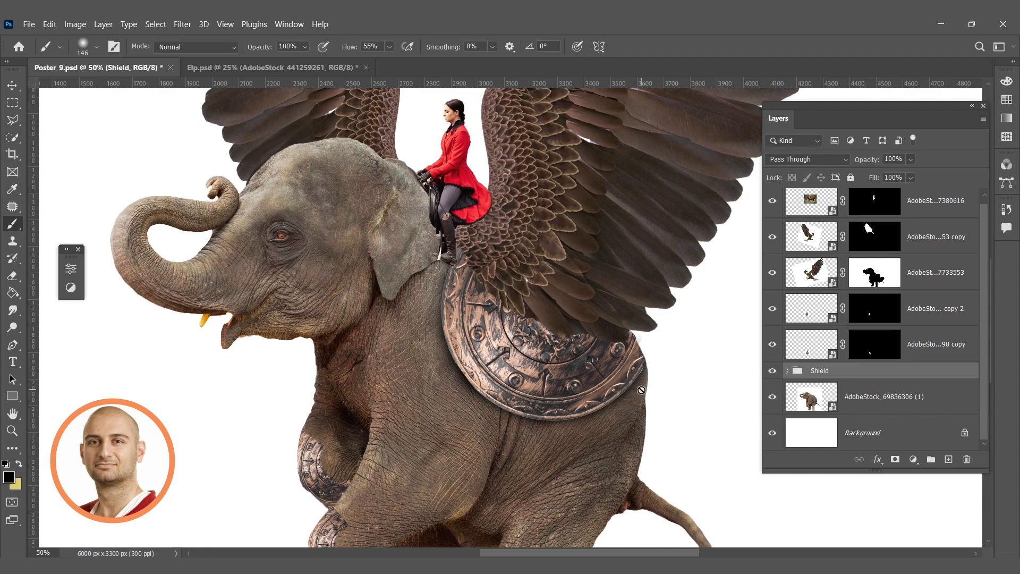
# Add a new empty layer directly beneath the front wing layer AdobeStock_307733553
pyautogui.scroll(3, 627, 335)
pyautogui.keyDown('ctrl'); pyautogui.rightClick(586, 340); pyautogui.keyUp('ctrl')
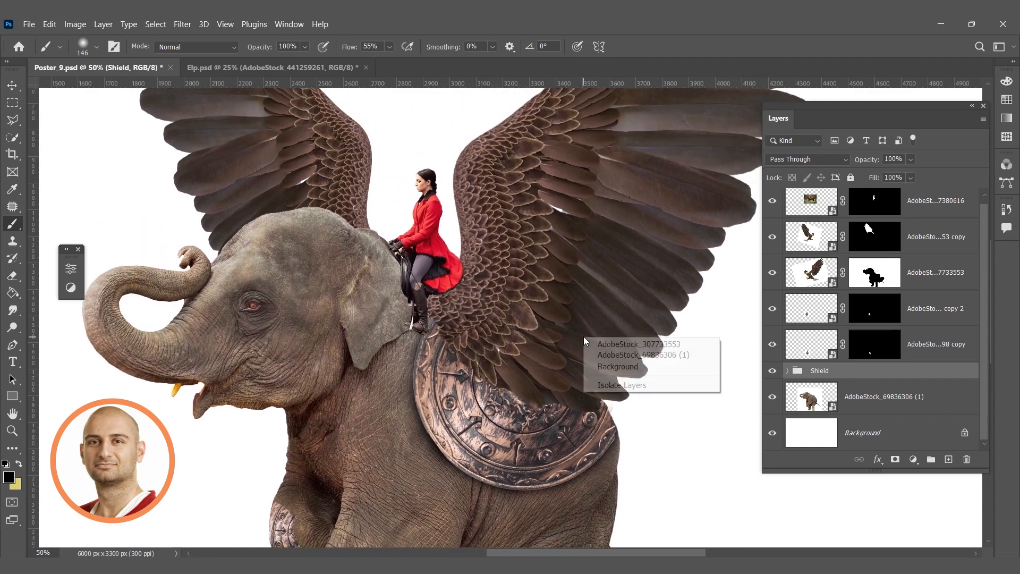
pyautogui.click(598, 344)
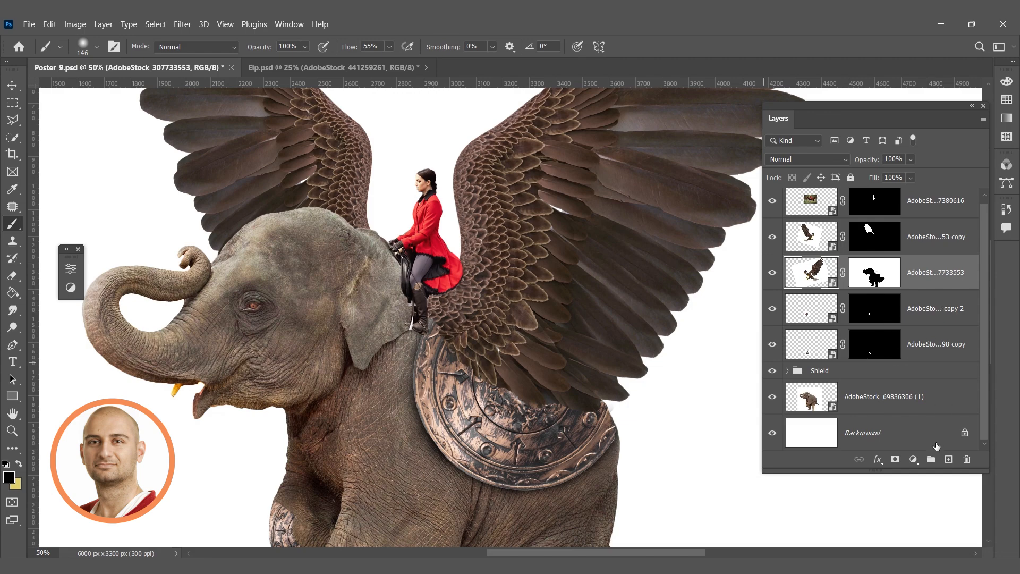
pyautogui.click(950, 460)
pyautogui.moveTo(934, 269); pyautogui.dragTo(840, 300)
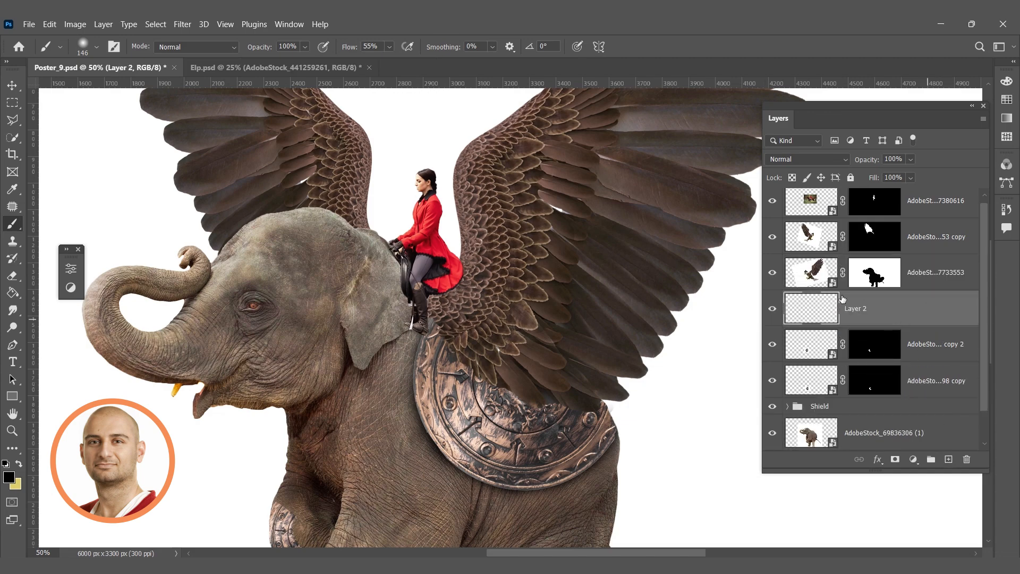
# Brush a soft black shadow on Layer 2 under the front wing's lower feathers where they overlap the shield
pyautogui.scroll(1, 460, 342)
pyautogui.moveTo(483, 374)
pyautogui.mouseDown()
pyautogui.moveTo(560, 412)
pyautogui.moveTo(601, 417)
pyautogui.mouseUp()
pyautogui.hotkey('ctrl', 'z')
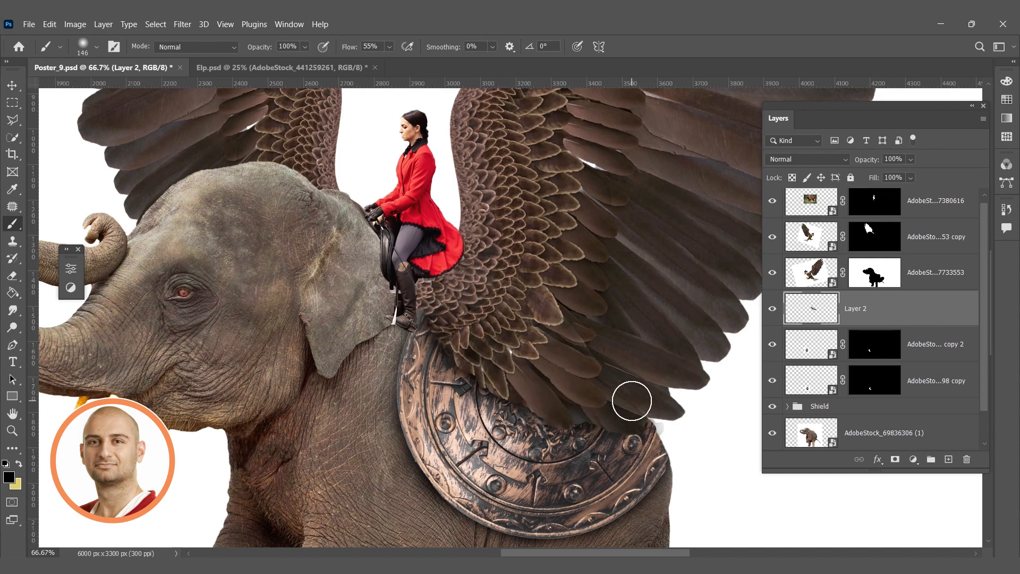
# Add a layer mask to Layer 2 and, with a 51 px soft brush, mask the wing shadow spilling past the elephant's back
pyautogui.click(695, 441)
pyautogui.click(695, 441)
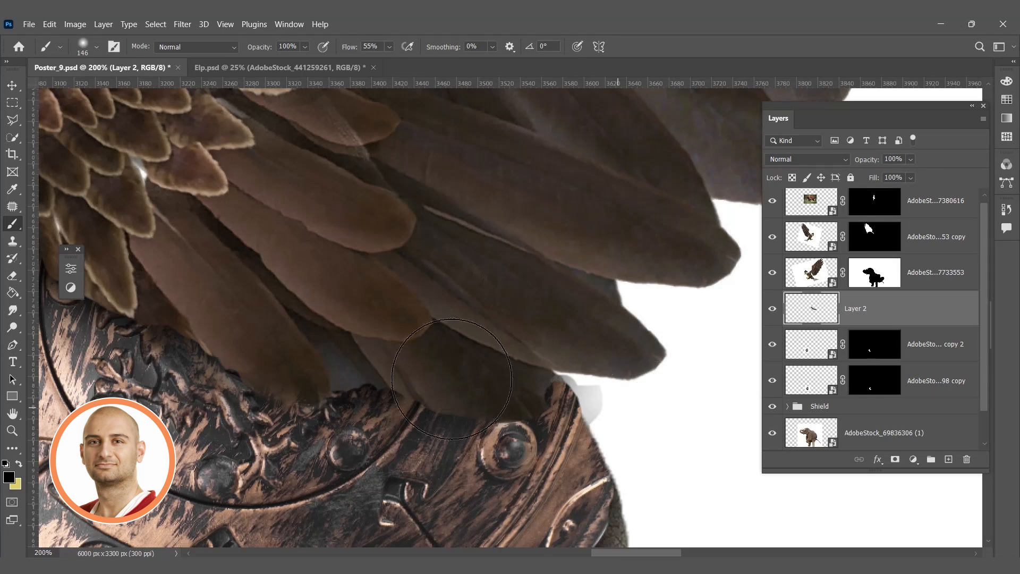
pyautogui.click(894, 459)
pyautogui.rightClick(559, 314)
pyautogui.click(647, 340)
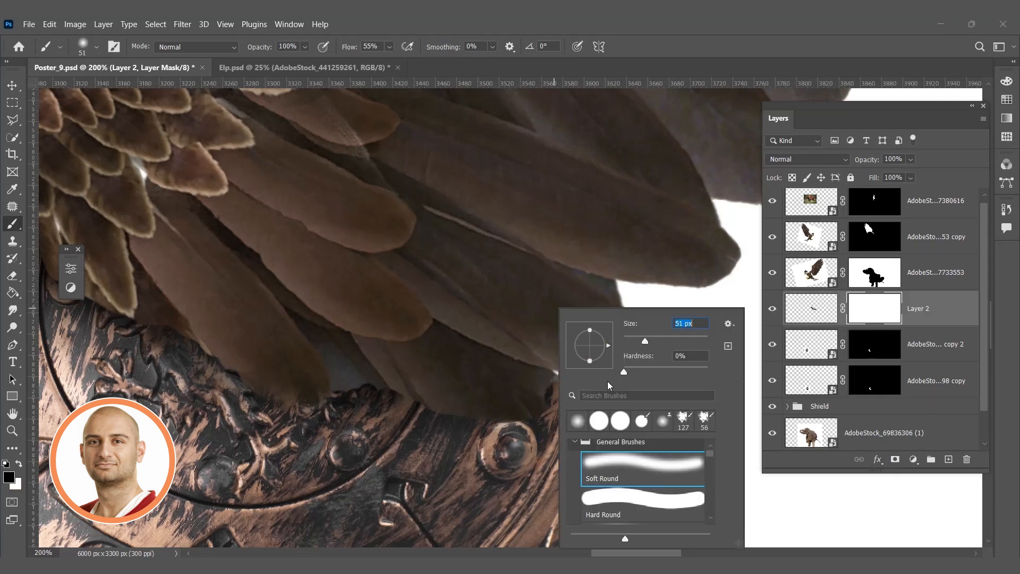
pyautogui.press('Return')
pyautogui.moveTo(602, 389)
pyautogui.mouseDown()
pyautogui.moveTo(610, 430)
pyautogui.moveTo(598, 396)
pyautogui.moveTo(591, 410)
pyautogui.moveTo(603, 436)
pyautogui.moveTo(591, 418)
pyautogui.mouseUp()
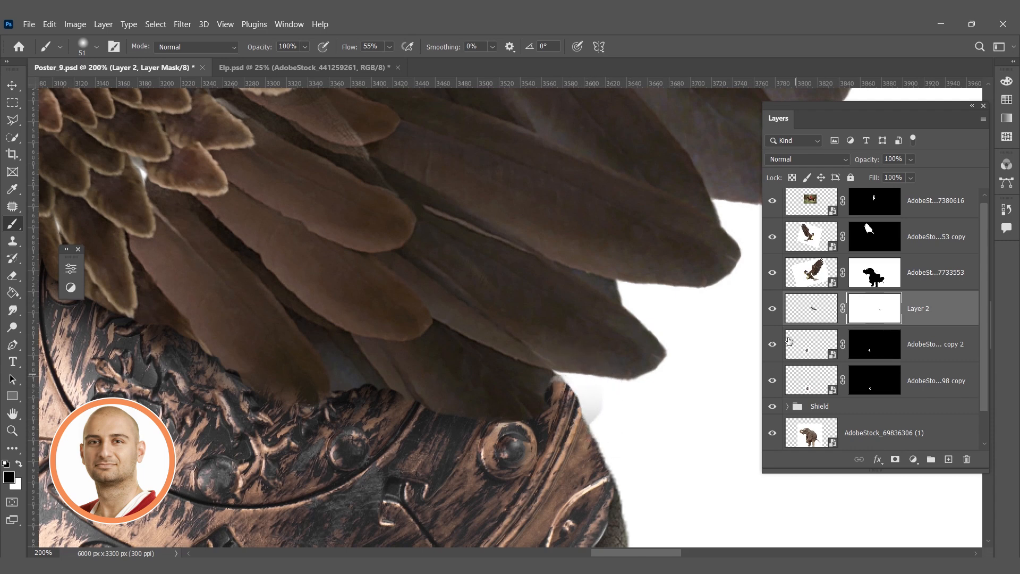
# Add a layer mask to Layer 1 in the Shield group and mask out the shadow spilling onto the white background
pyautogui.click(774, 406)
pyautogui.click(773, 406)
pyautogui.scroll(-1, 807, 401)
pyautogui.click(787, 370)
pyautogui.scroll(-1, 807, 383)
pyautogui.click(897, 396)
pyautogui.click(904, 363)
pyautogui.click(887, 393)
pyautogui.click(895, 459)
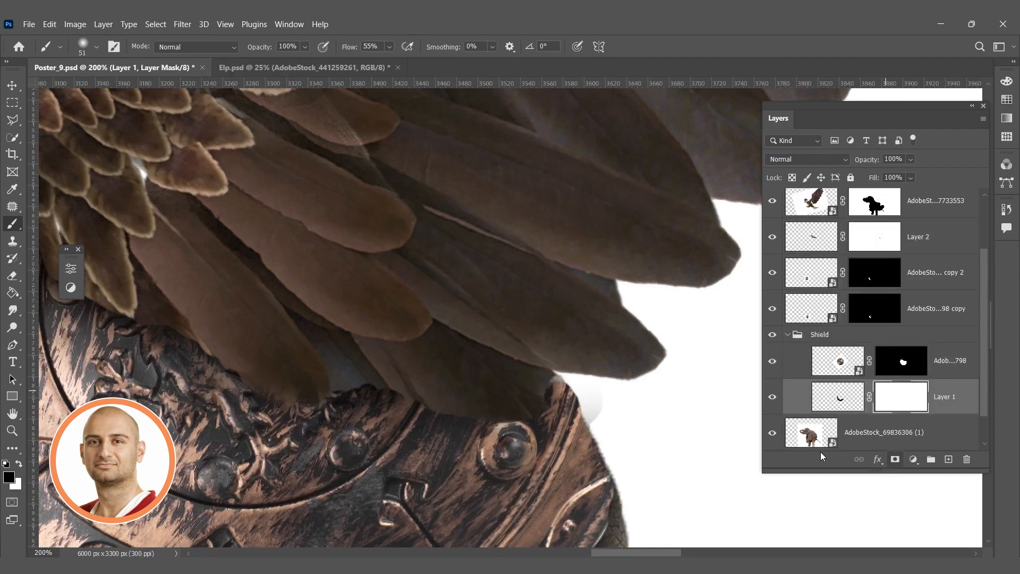
pyautogui.scroll(1, 837, 394)
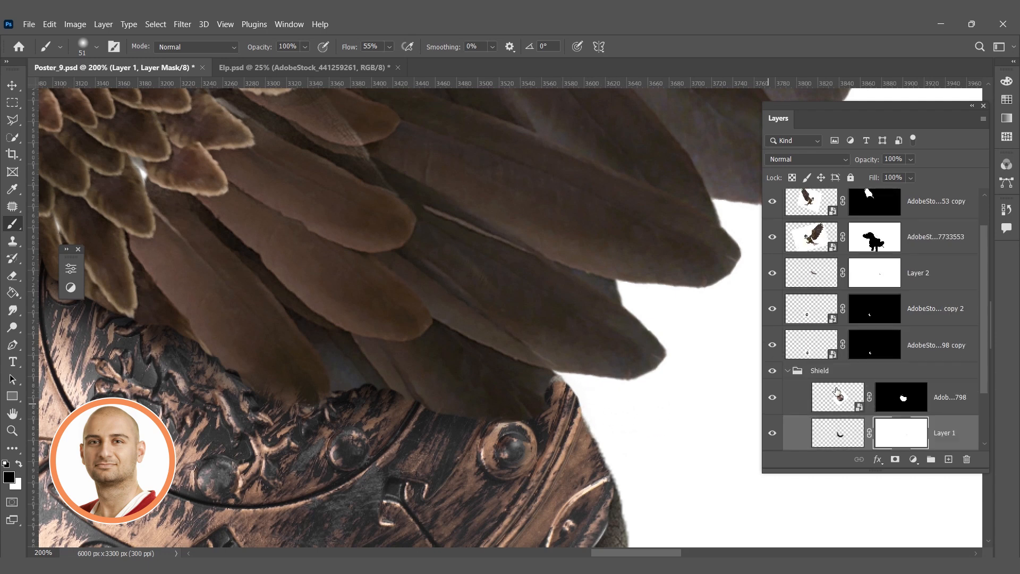
pyautogui.click(788, 371)
pyautogui.scroll(1, 840, 365)
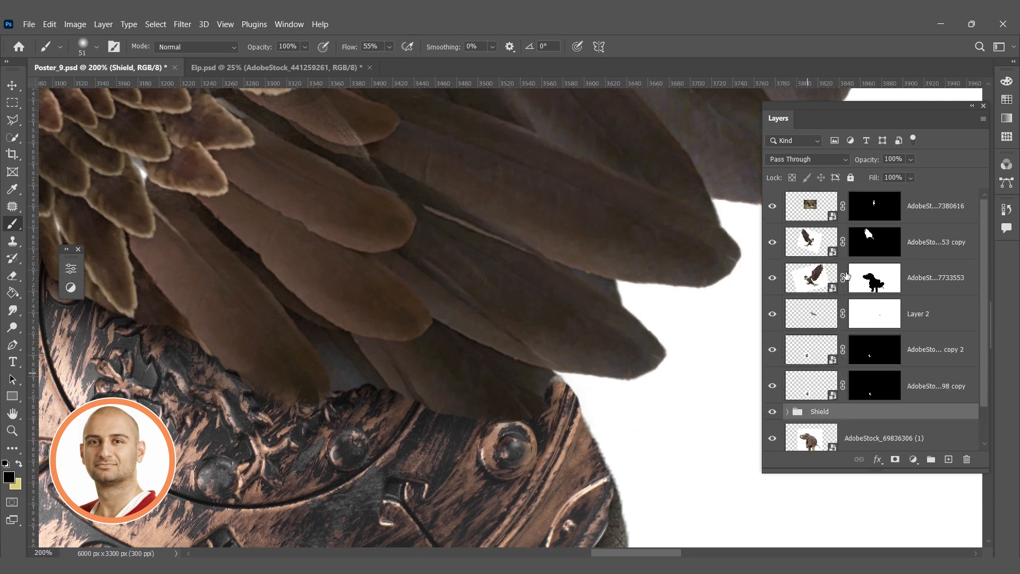
# Group the front wing layer with Layer 2, name the group Eagle wing front, and check it by toggling its visibility
pyautogui.click(925, 313)
pyautogui.keyDown('shift'); pyautogui.click(940, 280); pyautogui.keyUp('shift')
pyautogui.moveTo(945, 313); pyautogui.dragTo(931, 459)
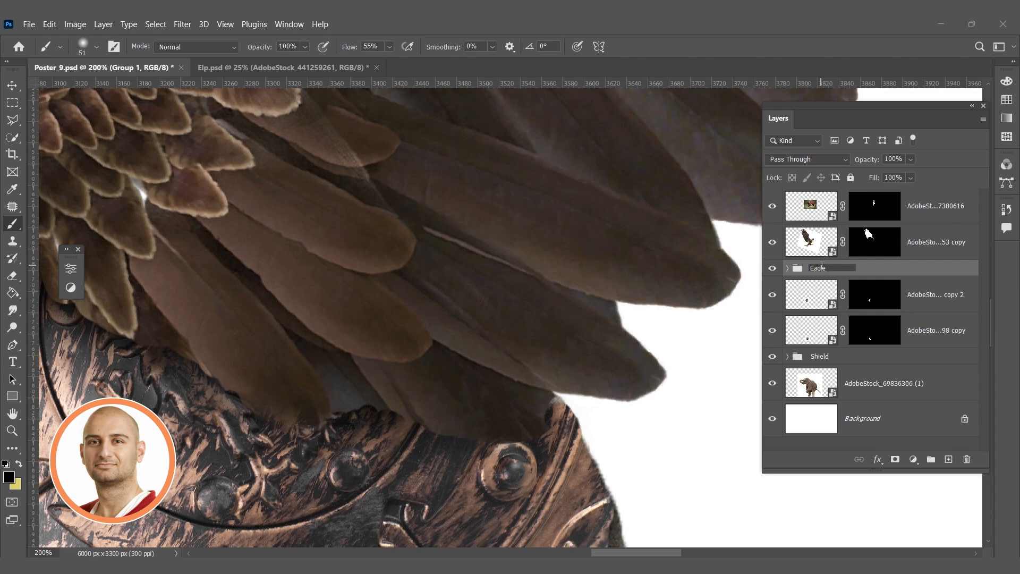
pyautogui.press('Return')
pyautogui.click(773, 274)
pyautogui.hotkey('ctrl', '0')
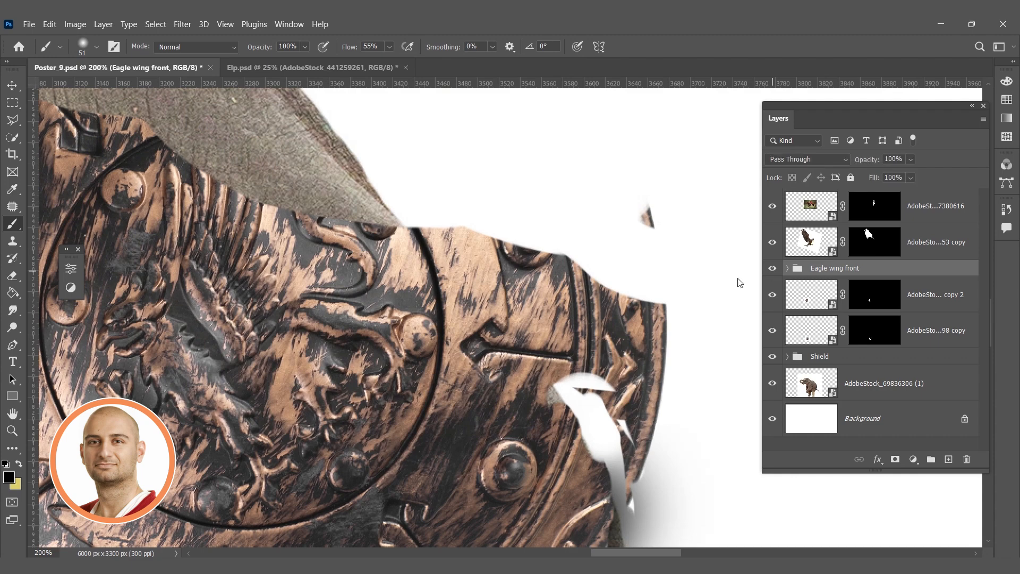
# Add a new empty layer directly beneath the rider layer, above the rear wing layer
pyautogui.scroll(5, 515, 249)
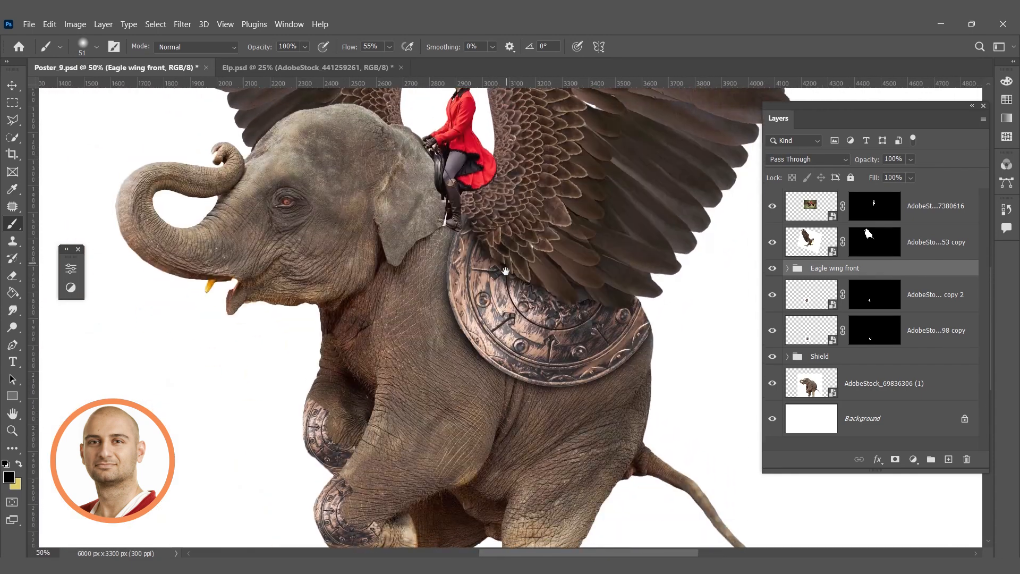
pyautogui.moveTo(505, 271); pyautogui.dragTo(523, 352)
pyautogui.moveTo(455, 340); pyautogui.dragTo(482, 365)
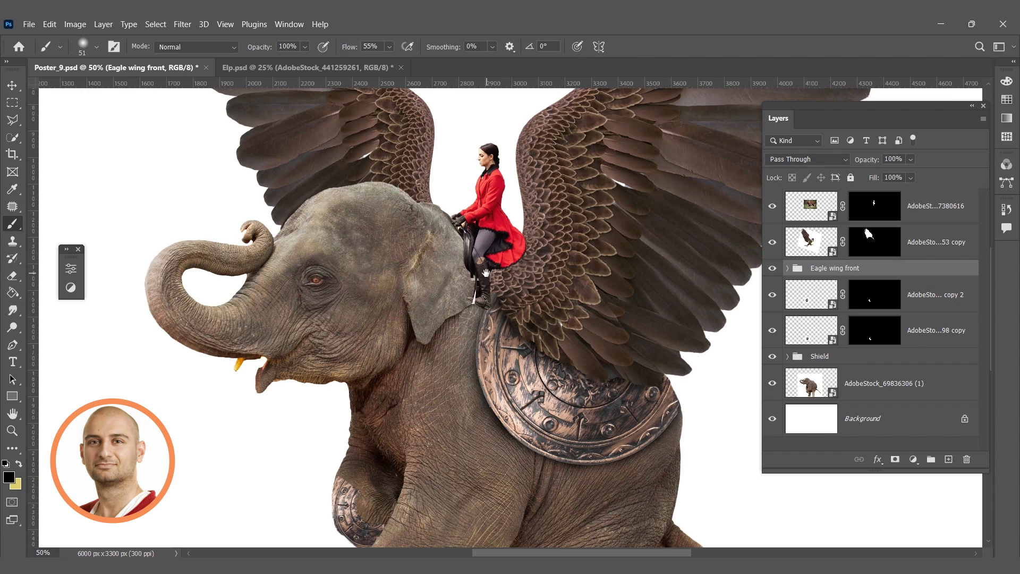
pyautogui.click(497, 232)
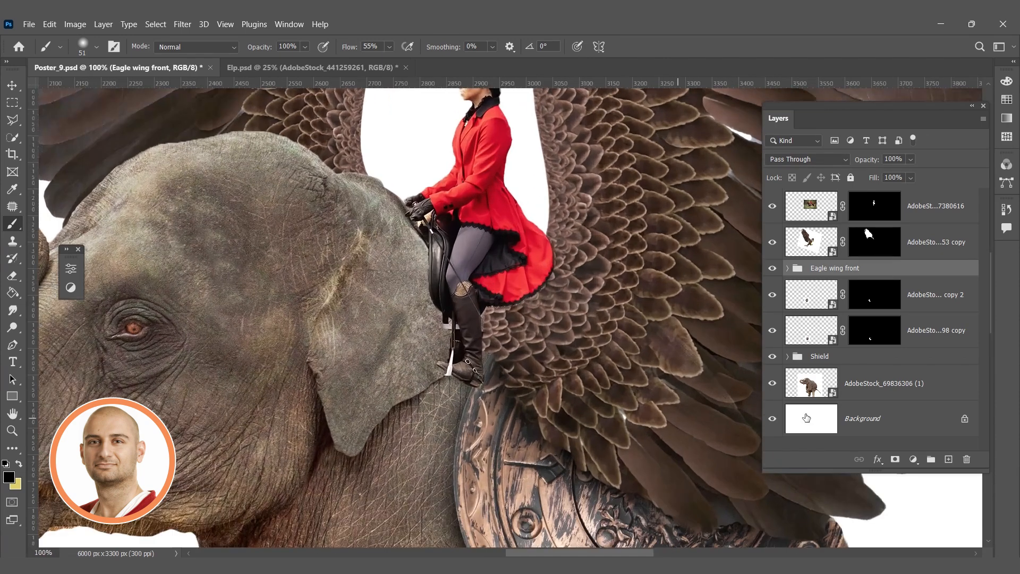
pyautogui.scroll(1, 918, 339)
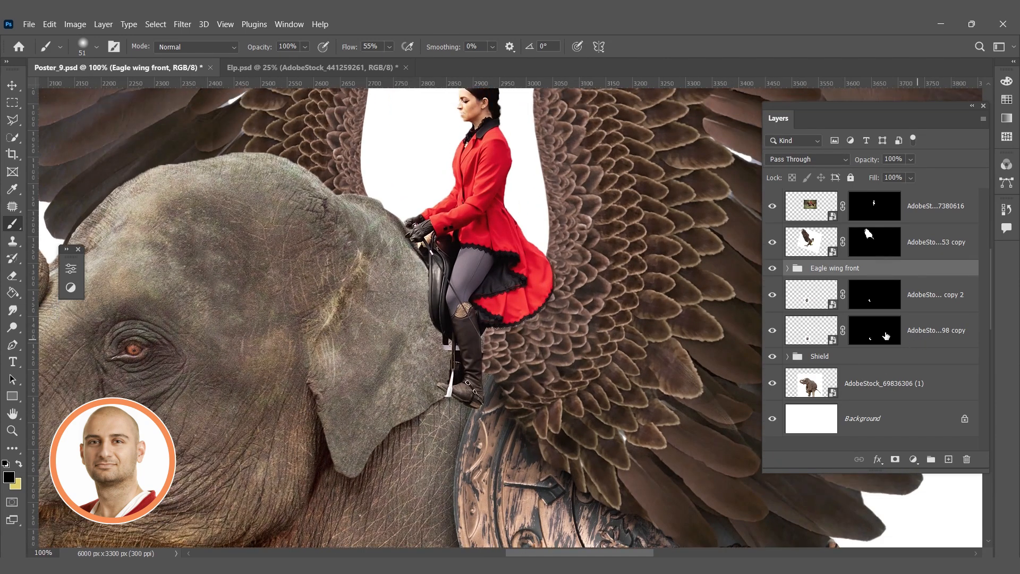
pyautogui.click(927, 207)
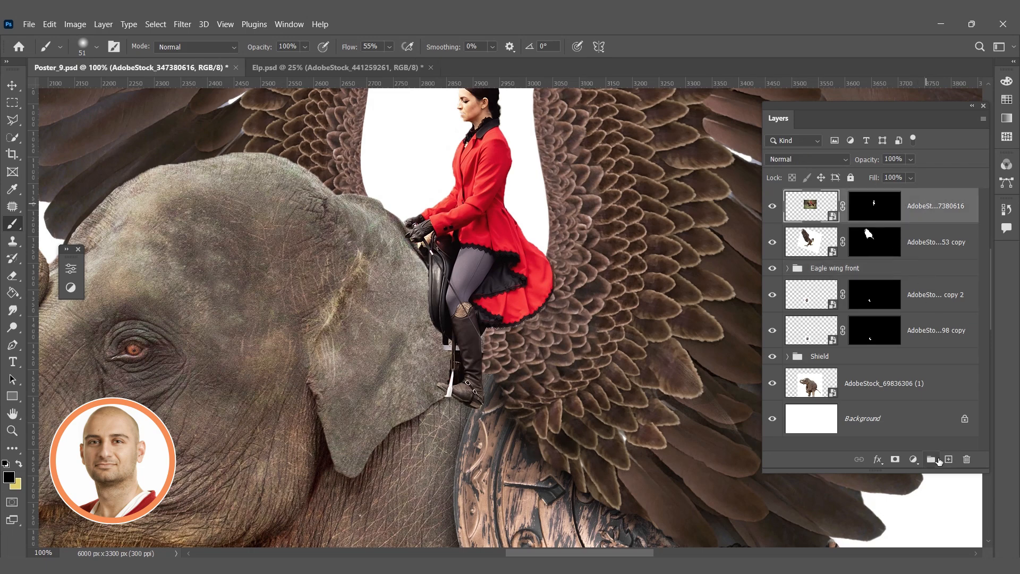
pyautogui.click(925, 244)
pyautogui.click(948, 459)
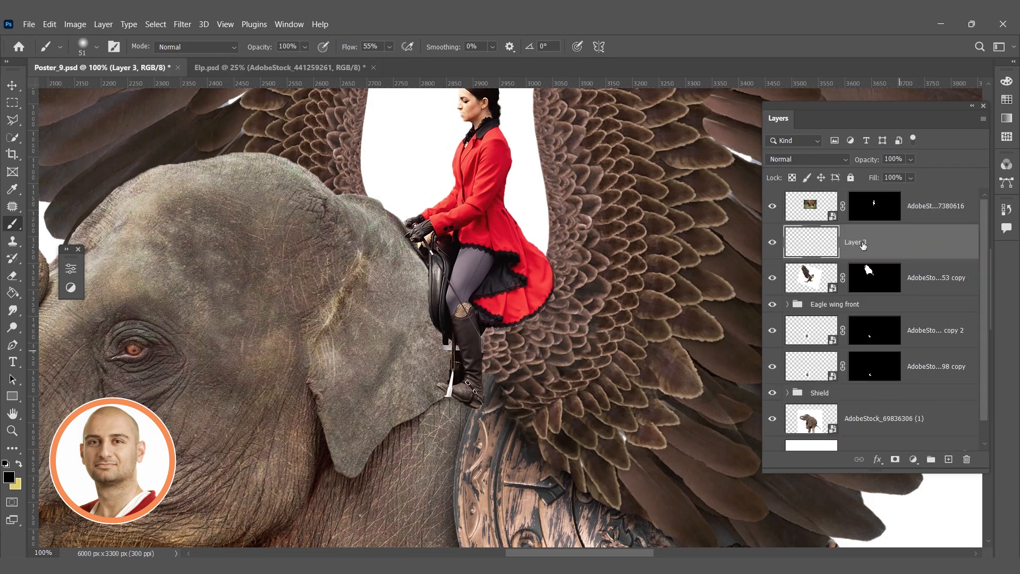
# Paint a soft black shadow on Layer 3 around the rider's saddle and boot with the 51 px brush
pyautogui.scroll(1, 459, 360)
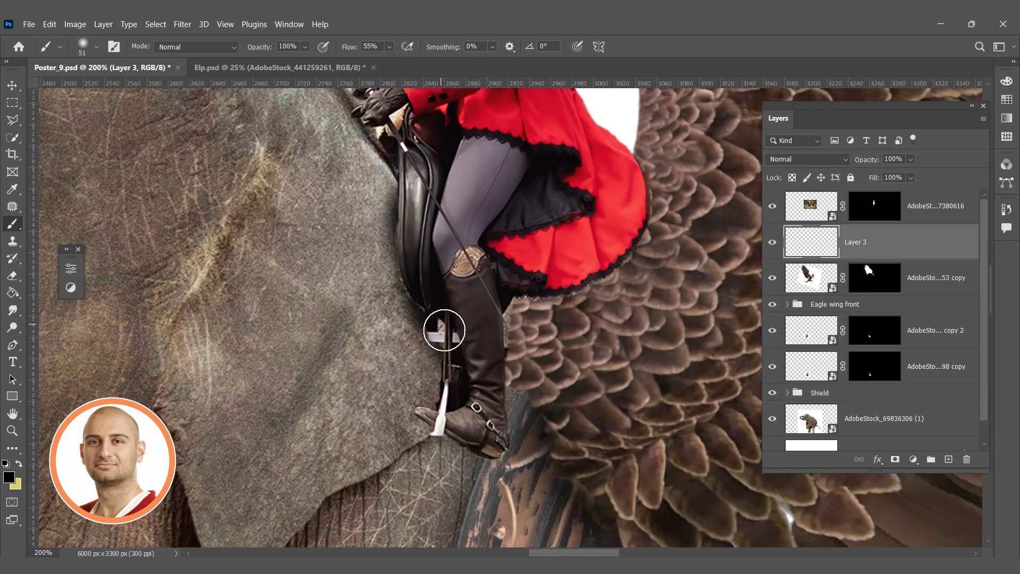
pyautogui.moveTo(466, 453)
pyautogui.mouseDown()
pyautogui.moveTo(440, 427)
pyautogui.moveTo(449, 404)
pyautogui.moveTo(506, 403)
pyautogui.mouseUp()
pyautogui.scroll(-1, 479, 407)
pyautogui.scroll(-1, 478, 406)
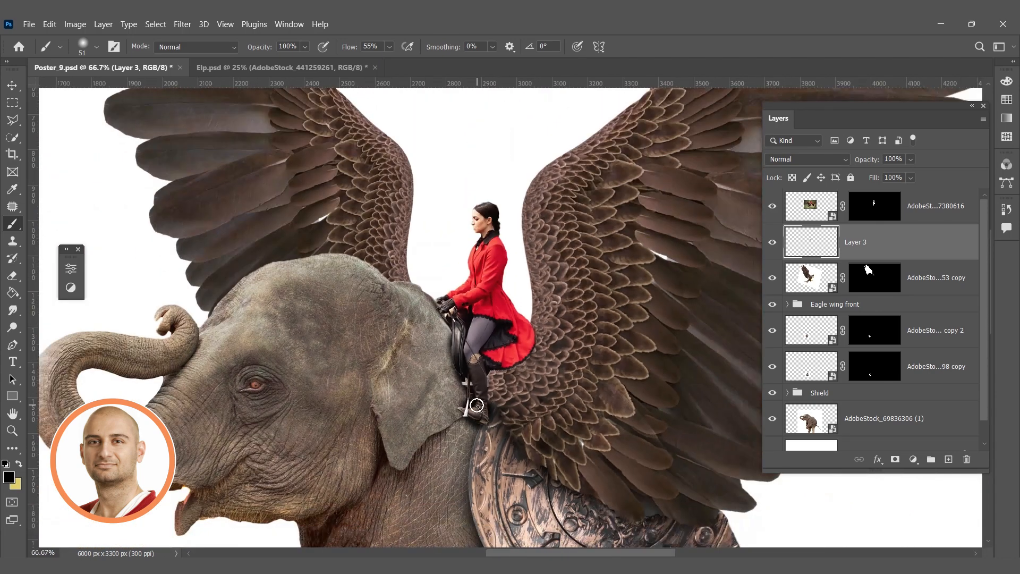
pyautogui.scroll(1, 476, 393)
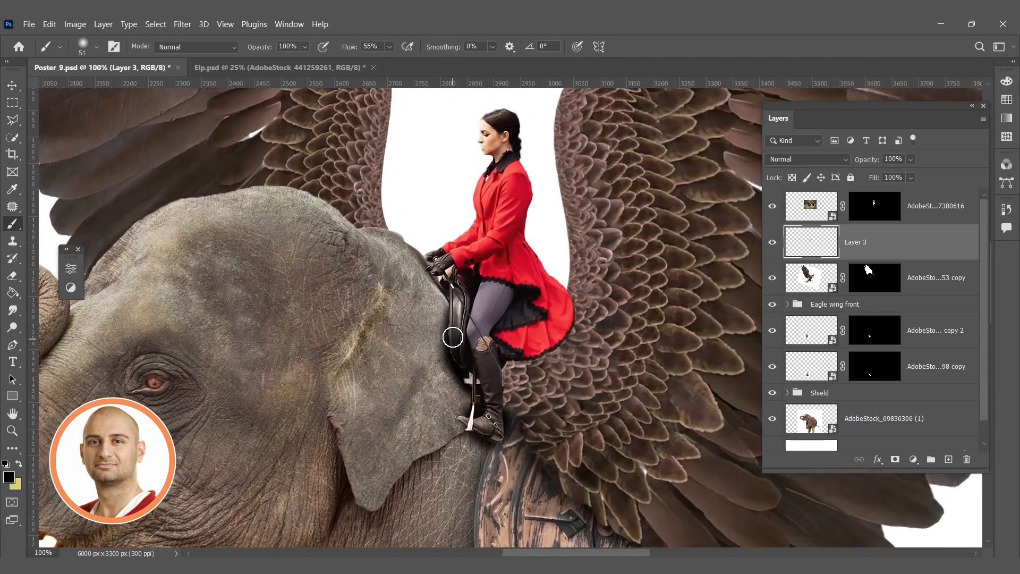
pyautogui.scroll(-2, 508, 411)
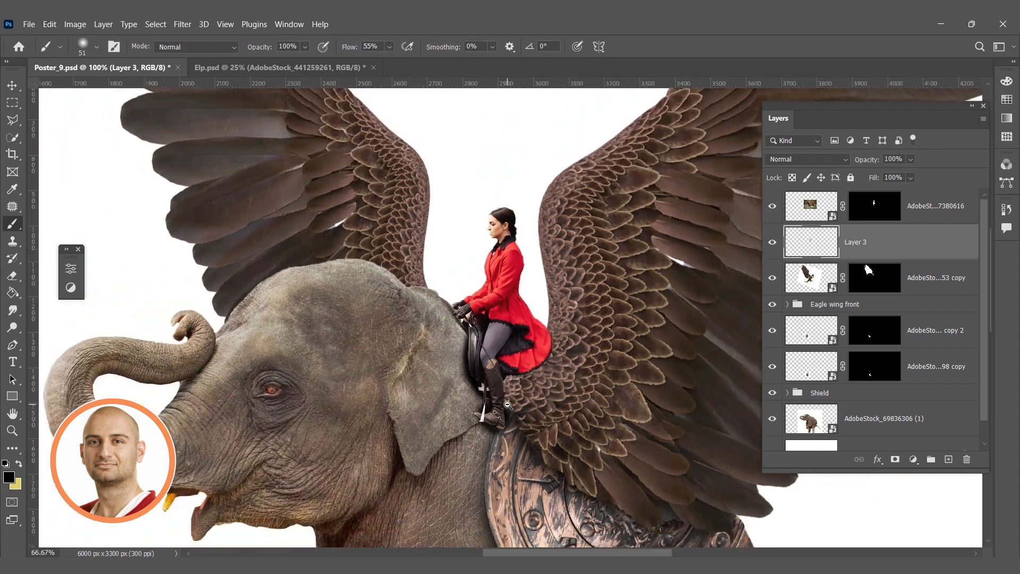
# Paint a soft shadow on Layer 3 beneath the red coat's hem and behind the rider's boot
pyautogui.scroll(3, 487, 320)
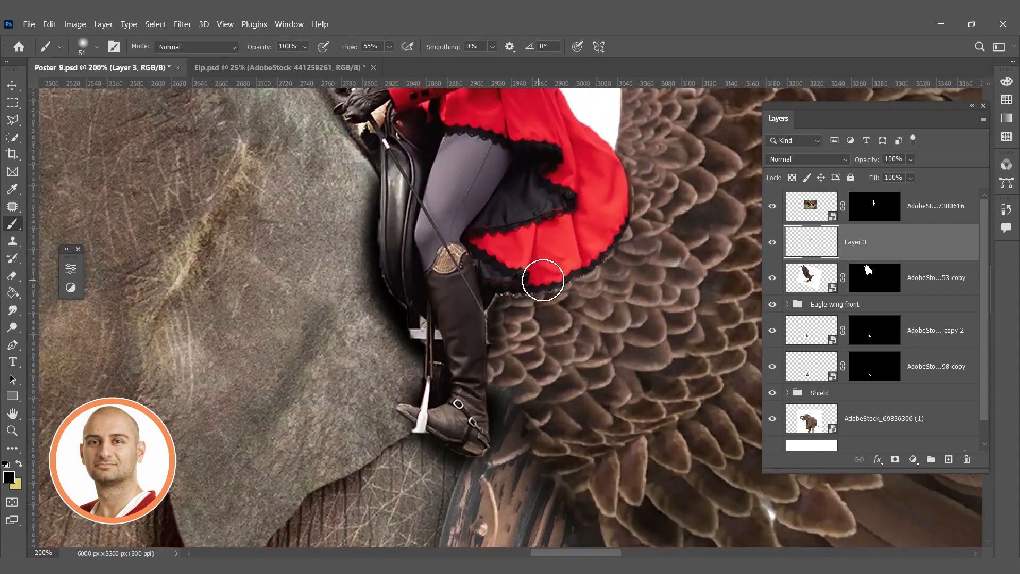
pyautogui.moveTo(634, 176)
pyautogui.mouseDown()
pyautogui.moveTo(622, 233)
pyautogui.moveTo(569, 266)
pyautogui.moveTo(509, 277)
pyautogui.moveTo(513, 298)
pyautogui.mouseUp()
pyautogui.moveTo(471, 356); pyautogui.dragTo(457, 417)
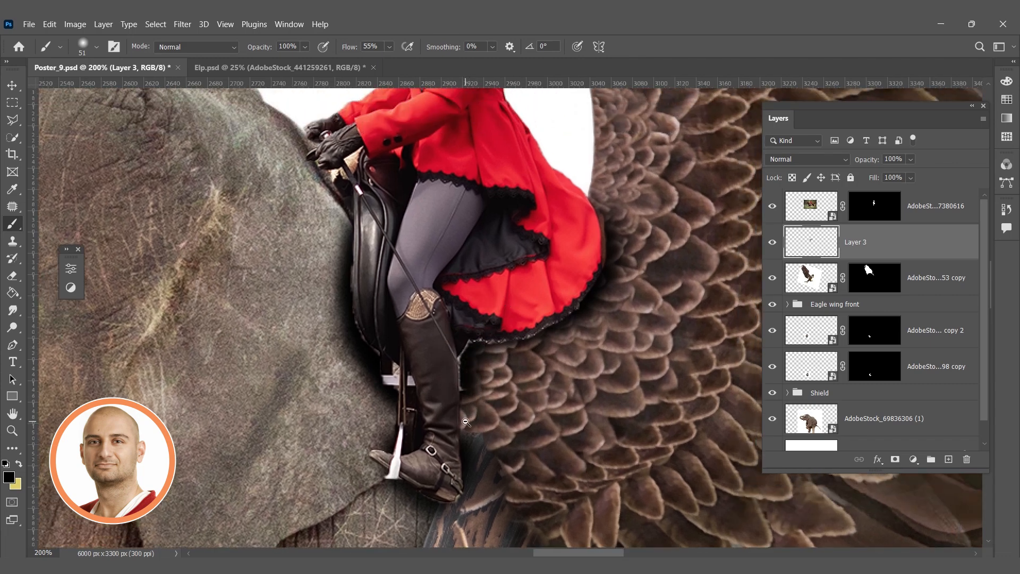
pyautogui.scroll(-3, 457, 417)
pyautogui.keyDown('alt'); pyautogui.click(465, 431); pyautogui.keyUp('alt')
pyautogui.keyDown('alt'); pyautogui.click(465, 429); pyautogui.keyUp('alt')
pyautogui.moveTo(460, 407); pyautogui.dragTo(461, 372)
pyautogui.keyDown('ctrl'); pyautogui.click(462, 372); pyautogui.keyUp('ctrl')
pyautogui.keyDown('ctrl'); pyautogui.click(461, 372); pyautogui.keyUp('ctrl')
pyautogui.scroll(4, 461, 372)
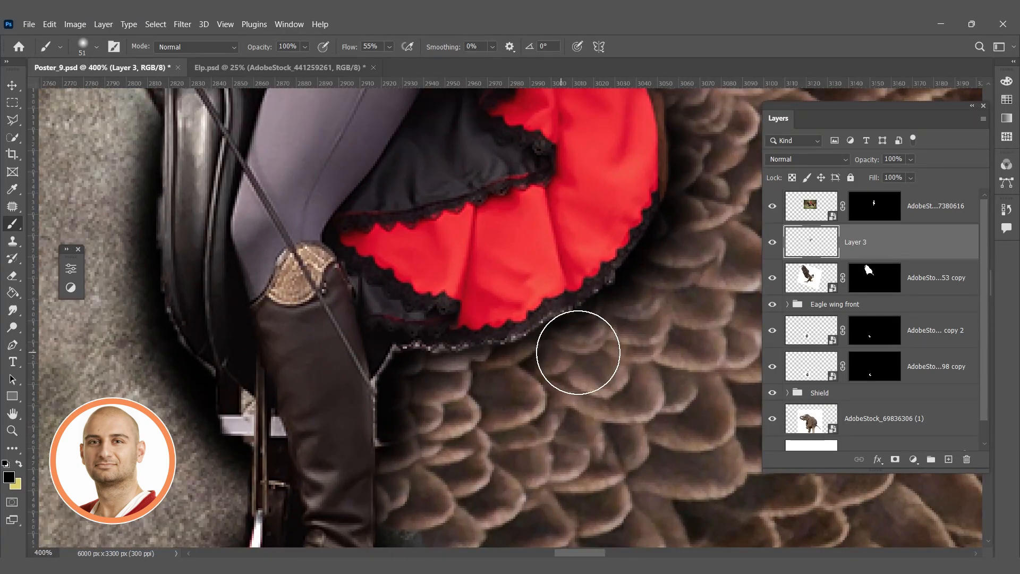
# Lower the opacity of the rider's shadow layer, Layer 3, to 62%
pyautogui.keyDown('alt'); pyautogui.click(499, 346); pyautogui.keyUp('alt')
pyautogui.keyDown('alt'); pyautogui.click(381, 377); pyautogui.keyUp('alt')
pyautogui.moveTo(332, 348); pyautogui.dragTo(344, 409)
pyautogui.moveTo(311, 281); pyautogui.dragTo(307, 268)
pyautogui.moveTo(342, 371); pyautogui.dragTo(337, 319)
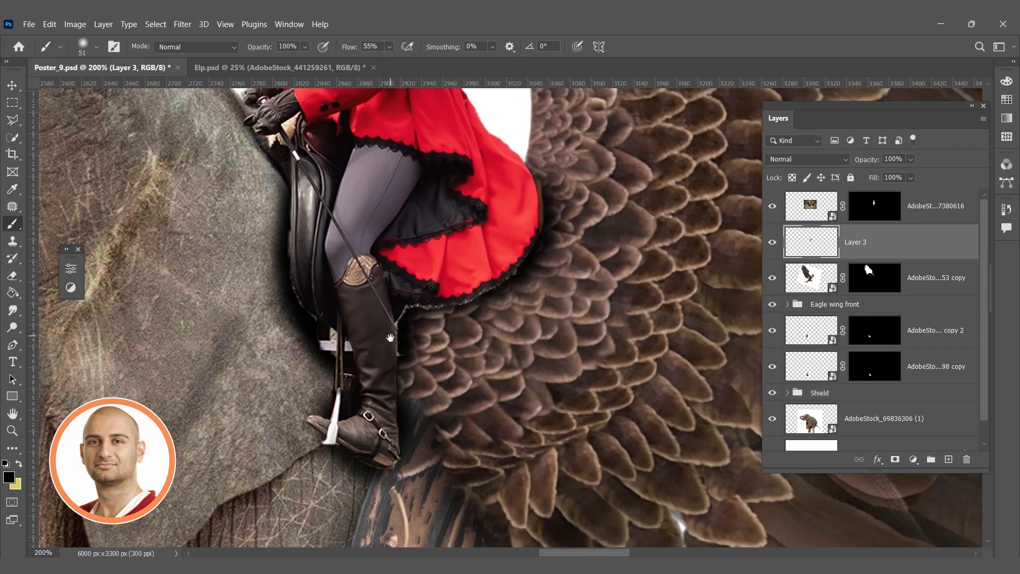
pyautogui.moveTo(391, 336); pyautogui.dragTo(383, 356)
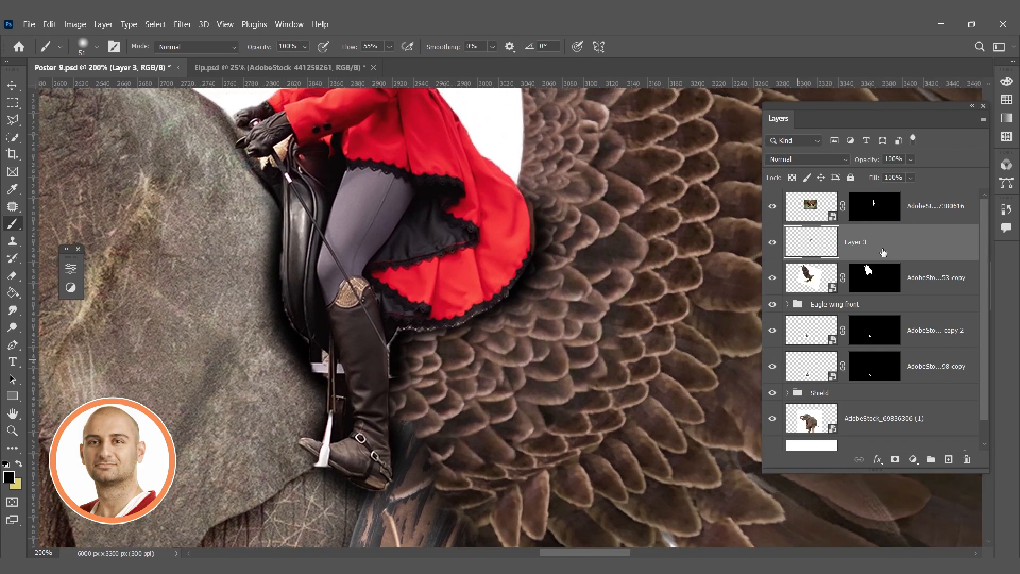
pyautogui.click(901, 175)
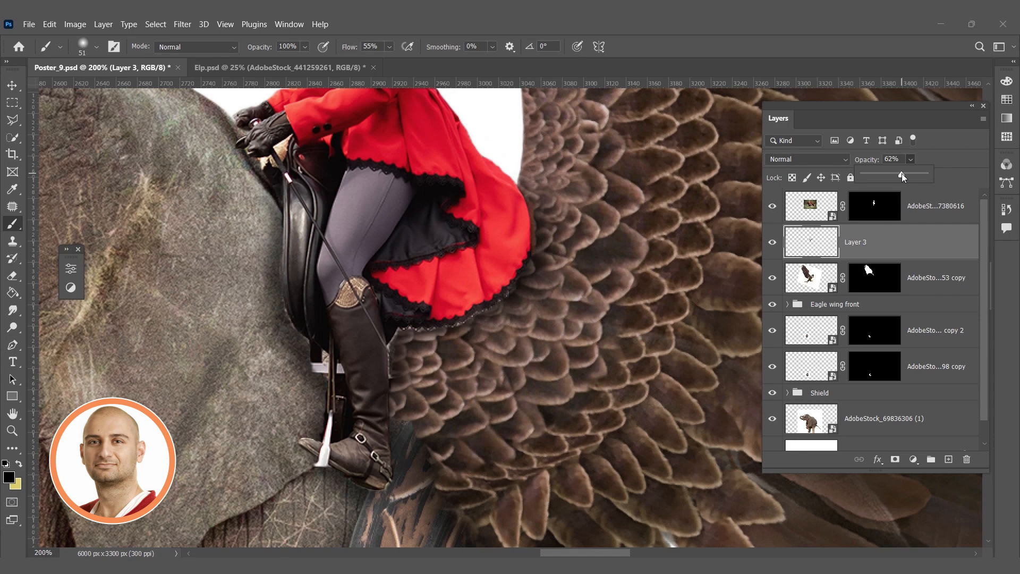
# On the rider's layer mask, mask out the light fringe along the coat hem and boot with a hard 4 px brush
pyautogui.click(874, 207)
pyautogui.keyDown('ctrl'); pyautogui.click(454, 291); pyautogui.keyUp('ctrl')
pyautogui.keyDown('ctrl'); pyautogui.click(454, 292); pyautogui.keyUp('ctrl')
pyautogui.rightClick(526, 394)
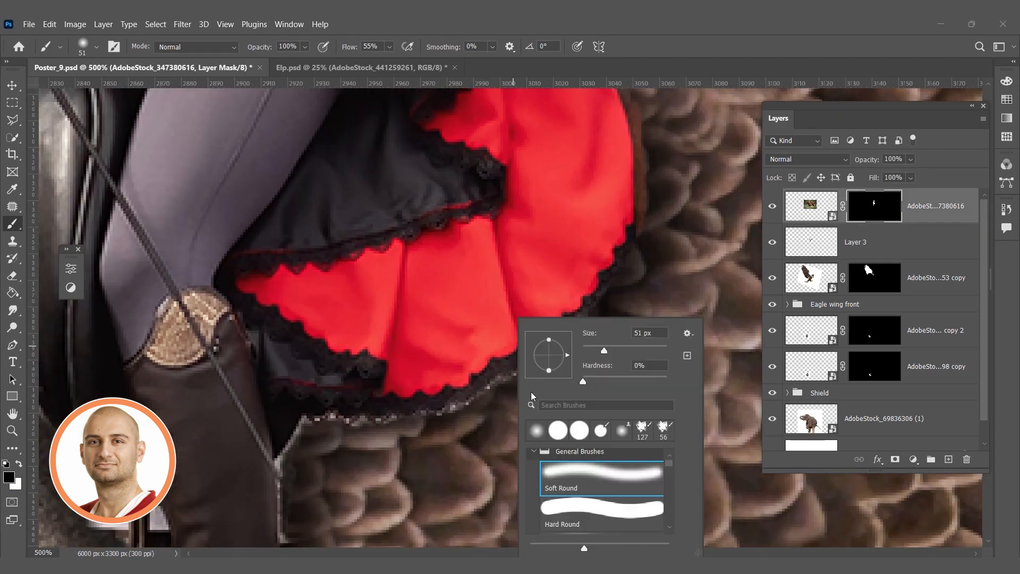
pyautogui.click(579, 430)
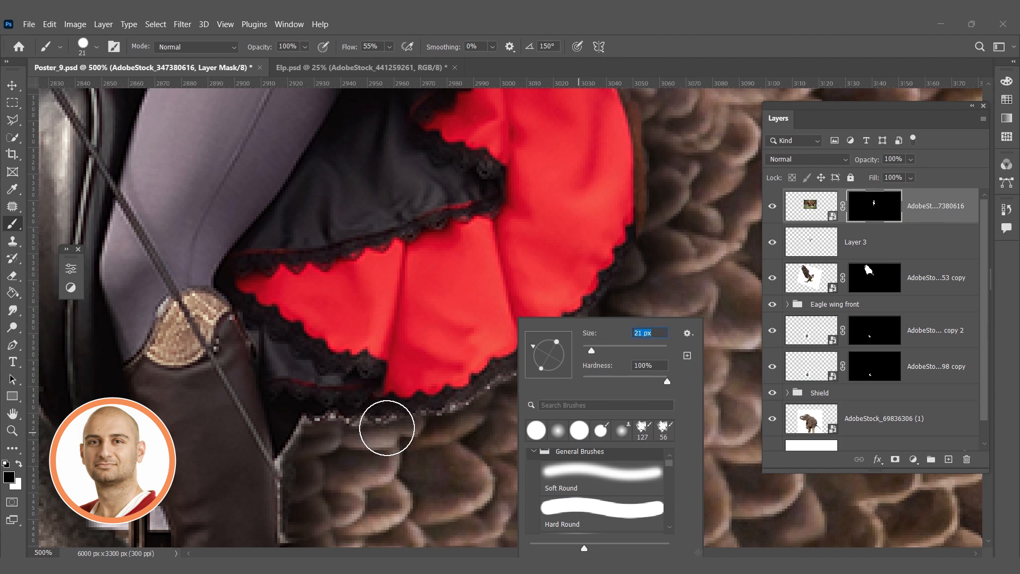
pyautogui.press('Return')
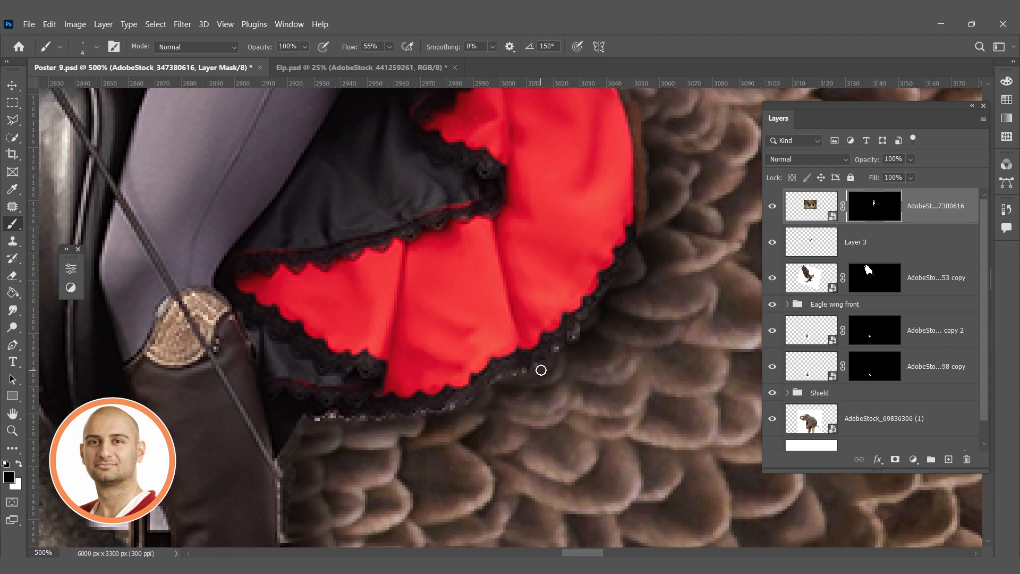
pyautogui.moveTo(551, 341)
pyautogui.mouseDown()
pyautogui.moveTo(616, 223)
pyautogui.moveTo(654, 210)
pyautogui.mouseUp()
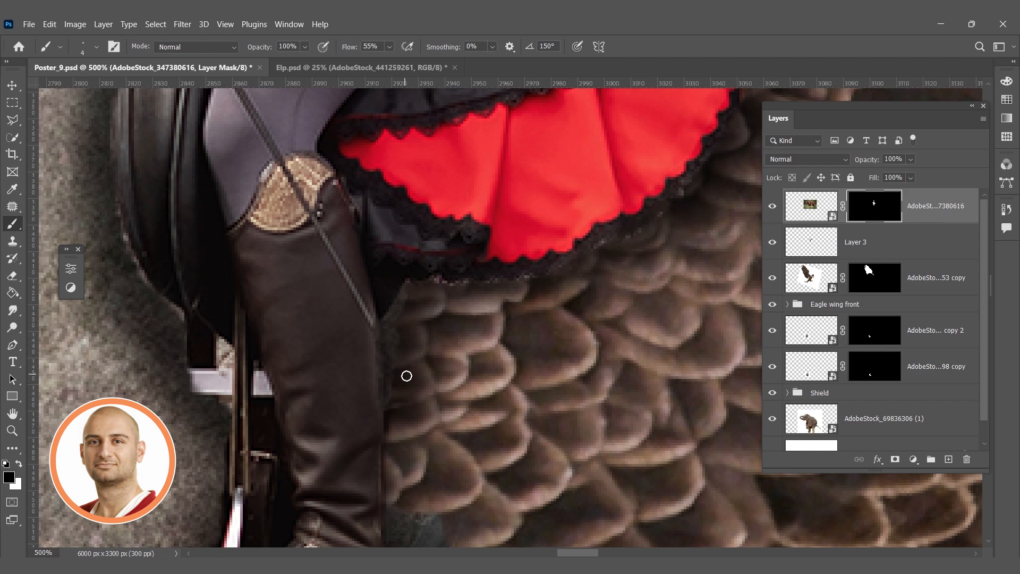
# Examine the rider's cleaned edges and shadow up close and within the whole composite, down to the elephant's feet
pyautogui.keyDown('alt'); pyautogui.click(461, 355); pyautogui.keyUp('alt')
pyautogui.keyDown('alt'); pyautogui.click(461, 355); pyautogui.keyUp('alt')
pyautogui.keyDown('alt'); pyautogui.click(461, 355); pyautogui.keyUp('alt')
pyautogui.keyDown('alt'); pyautogui.click(460, 355); pyautogui.keyUp('alt')
pyautogui.keyDown('ctrl'); pyautogui.click(501, 320); pyautogui.keyUp('ctrl')
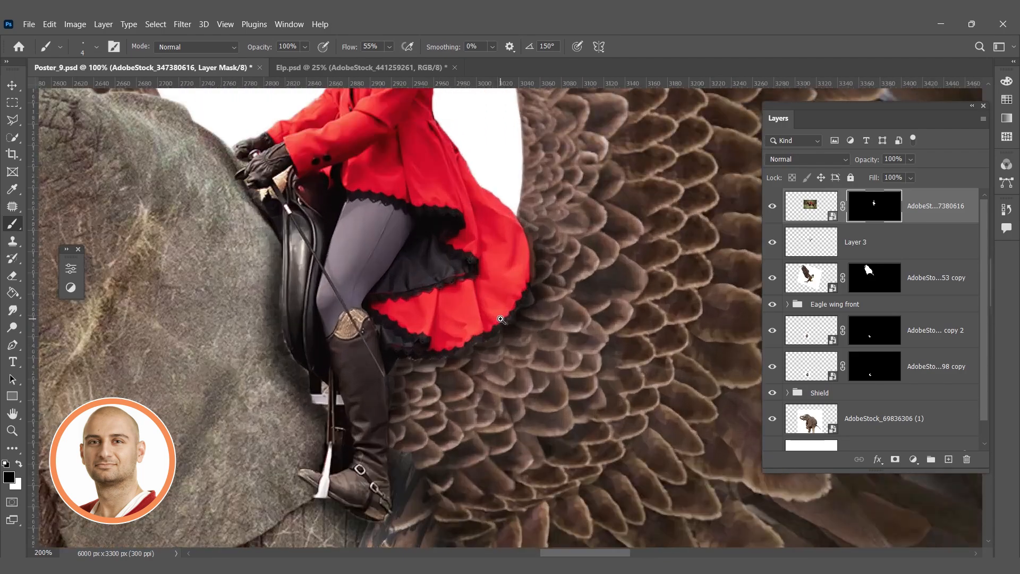
pyautogui.keyDown('ctrl'); pyautogui.click(500, 320); pyautogui.keyUp('ctrl')
pyautogui.keyDown('alt'); pyautogui.click(465, 377); pyautogui.keyUp('alt')
pyautogui.keyDown('alt'); pyautogui.click(458, 366); pyautogui.keyUp('alt')
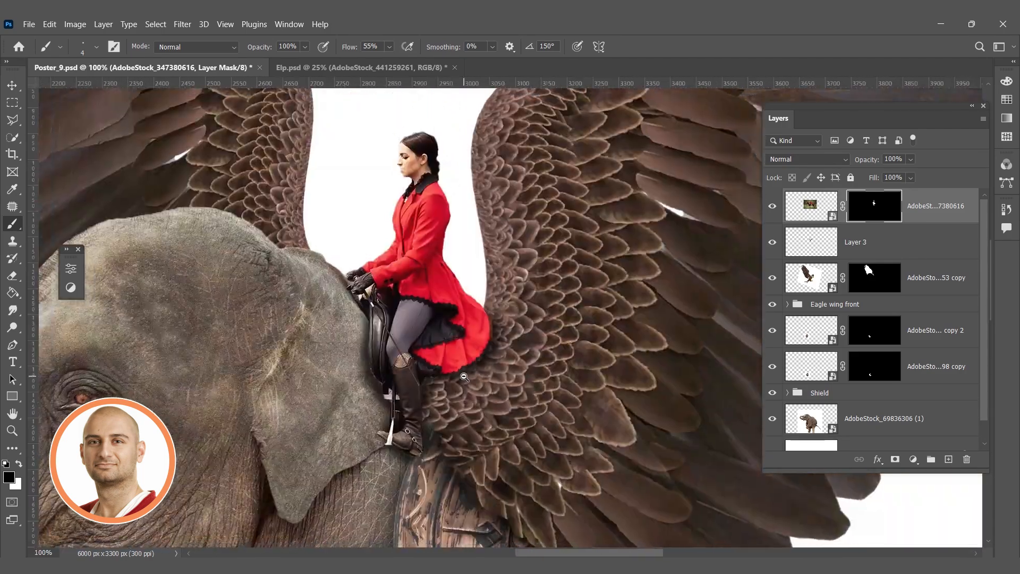
pyautogui.keyDown('alt'); pyautogui.click(448, 352); pyautogui.keyUp('alt')
pyautogui.keyDown('alt'); pyautogui.click(448, 353); pyautogui.keyUp('alt')
pyautogui.keyDown('ctrl'); pyautogui.click(448, 353); pyautogui.keyUp('ctrl')
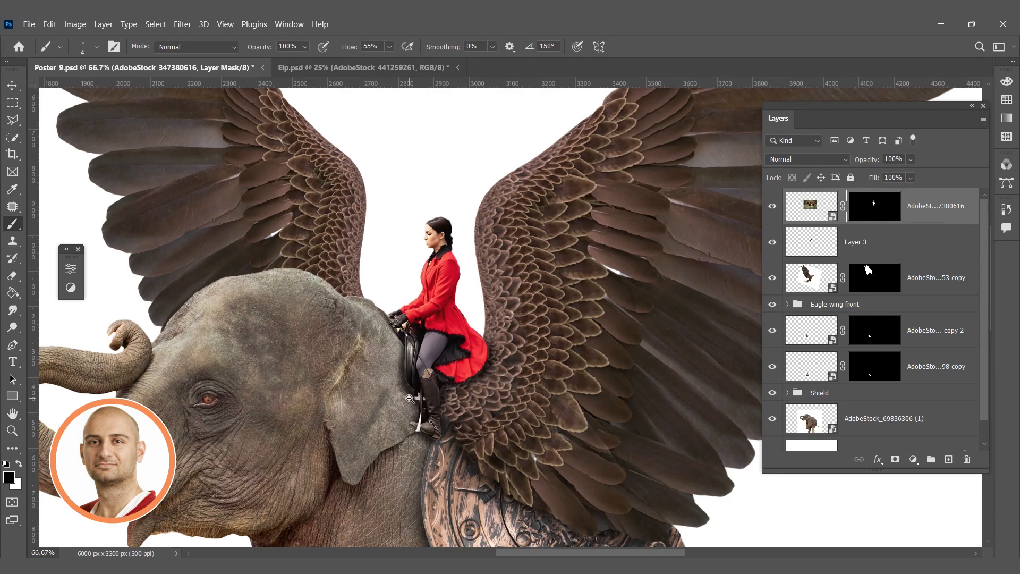
pyautogui.keyDown('alt'); pyautogui.click(410, 399); pyautogui.keyUp('alt')
pyautogui.keyDown('alt'); pyautogui.click(409, 399); pyautogui.keyUp('alt')
pyautogui.moveTo(447, 452); pyautogui.dragTo(472, 350)
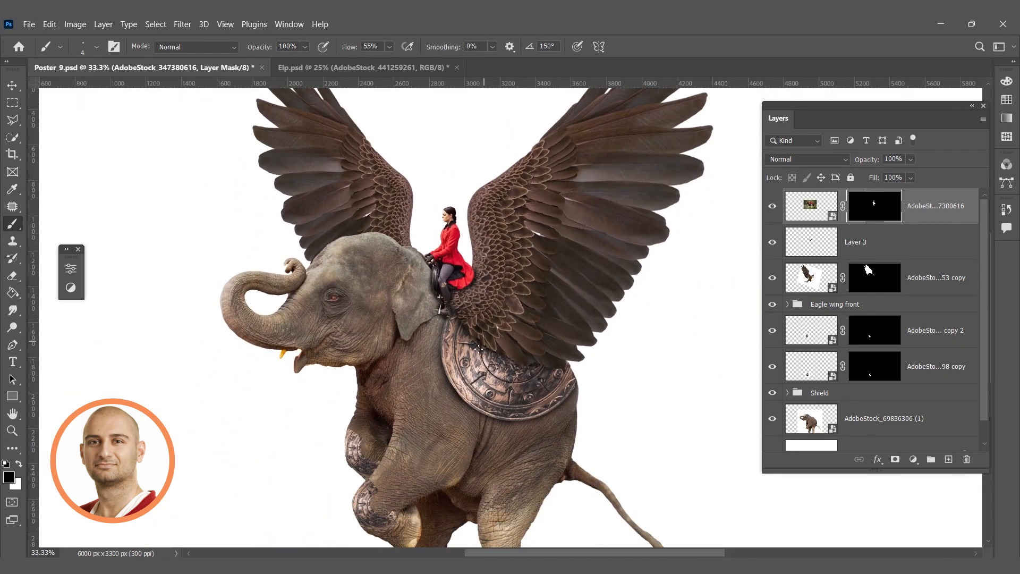
pyautogui.moveTo(364, 529); pyautogui.dragTo(399, 406)
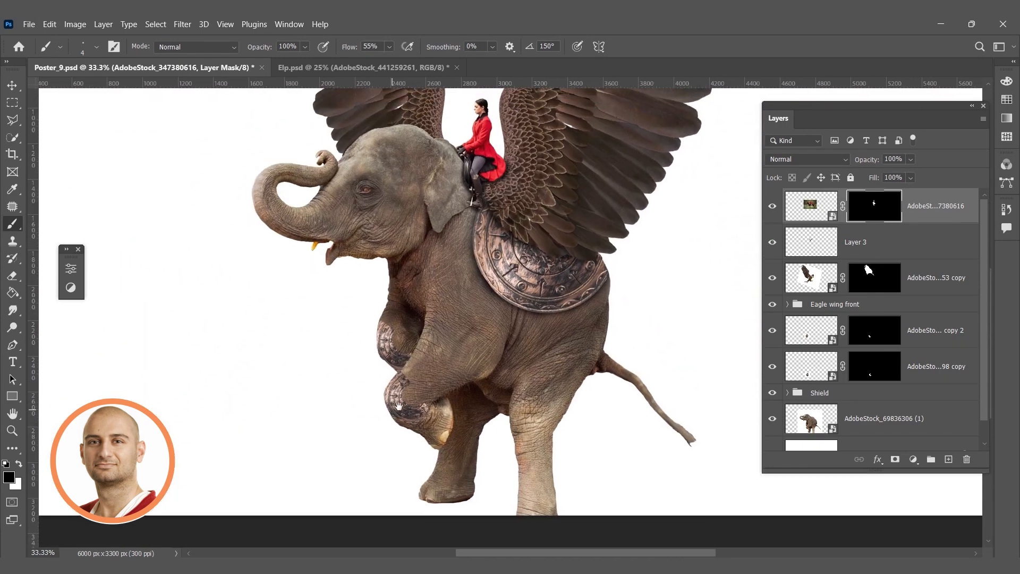
# Group the two foot shield layers and name the group Foot Shelds
pyautogui.keyDown('ctrl'); pyautogui.click(397, 369); pyautogui.keyUp('ctrl')
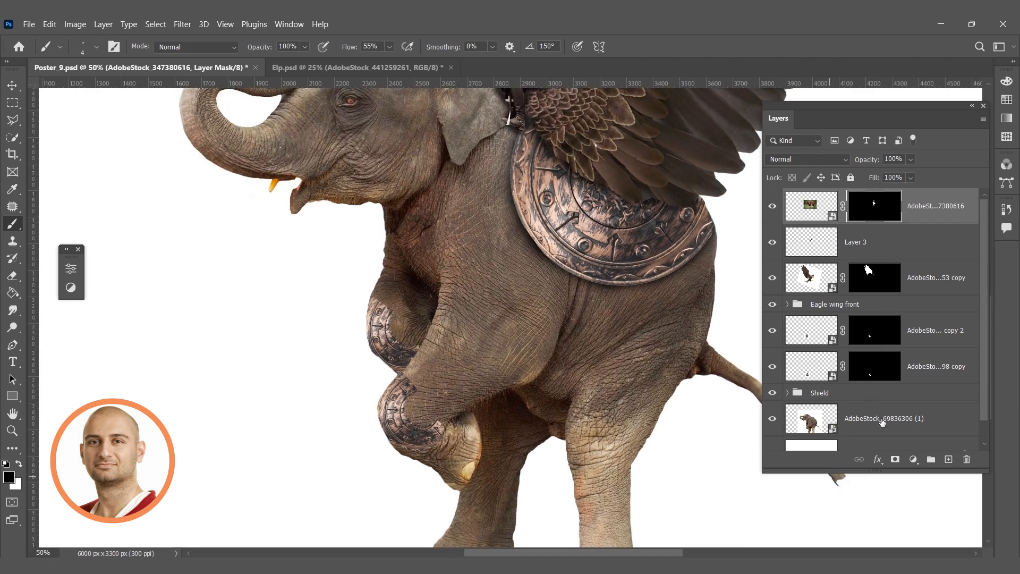
pyautogui.click(931, 360)
pyautogui.keyDown('shift'); pyautogui.click(920, 340); pyautogui.keyUp('shift')
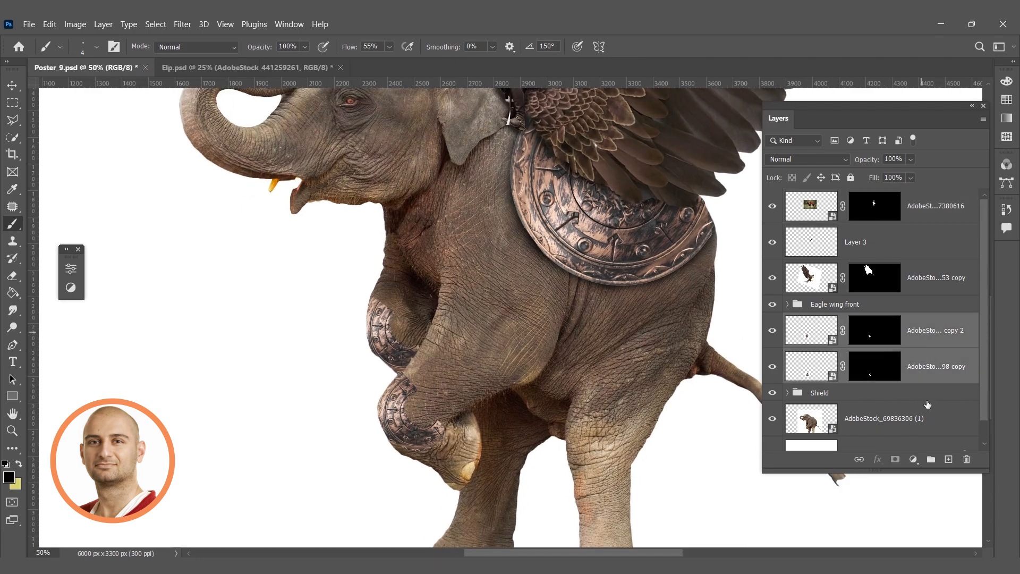
pyautogui.moveTo(939, 382); pyautogui.dragTo(931, 459)
pyautogui.doubleClick(819, 319)
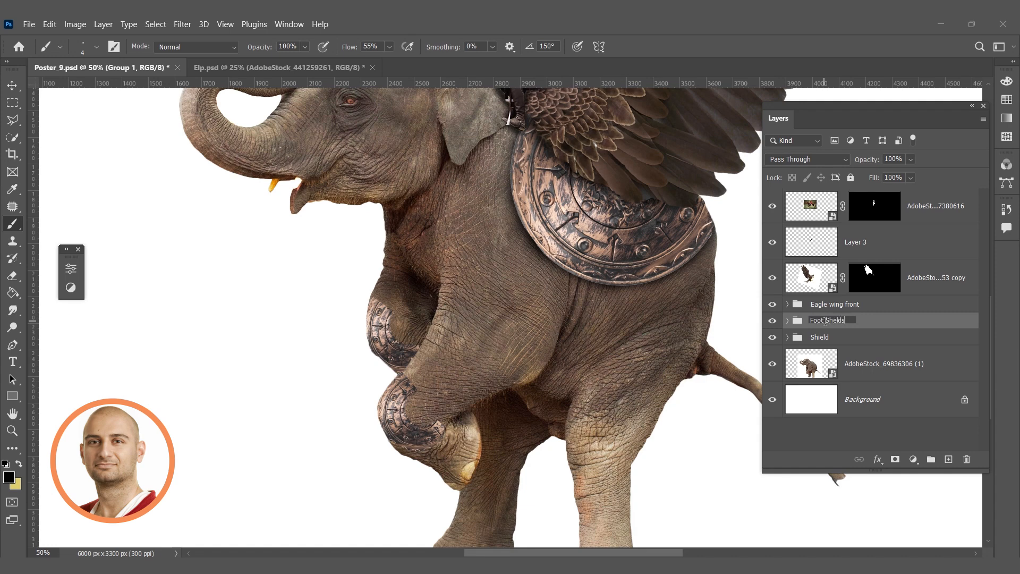
pyautogui.press('Return')
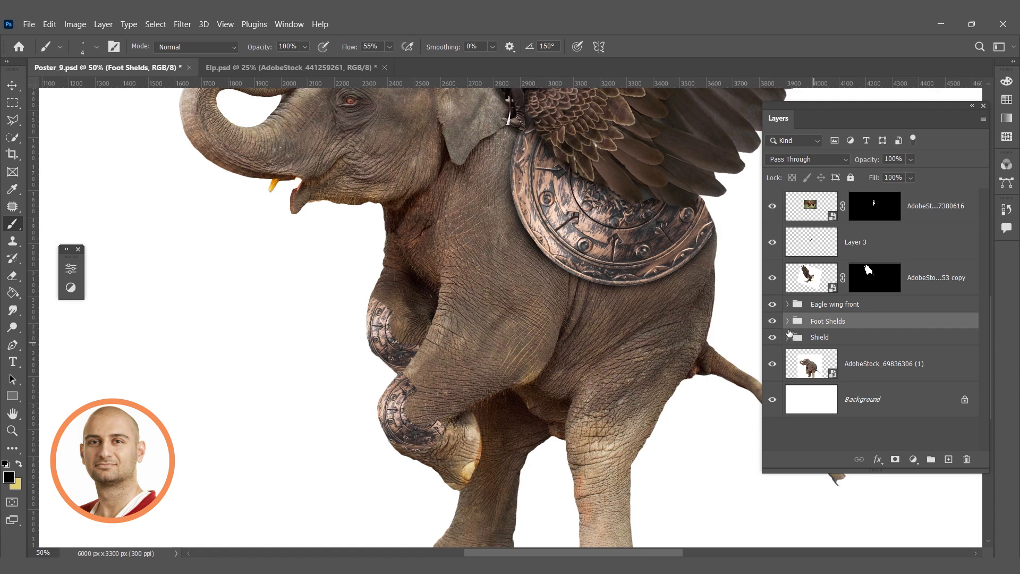
# Add a new empty layer inside the Foot Shelds group, beneath both foot shield layers
pyautogui.click(788, 321)
pyautogui.click(960, 392)
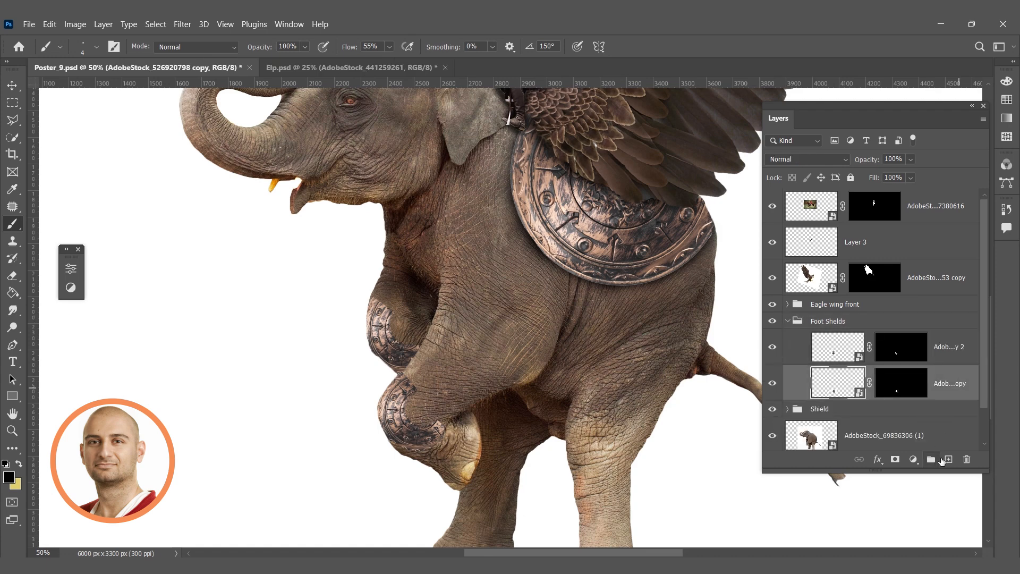
pyautogui.click(948, 459)
pyautogui.moveTo(940, 378); pyautogui.dragTo(925, 424)
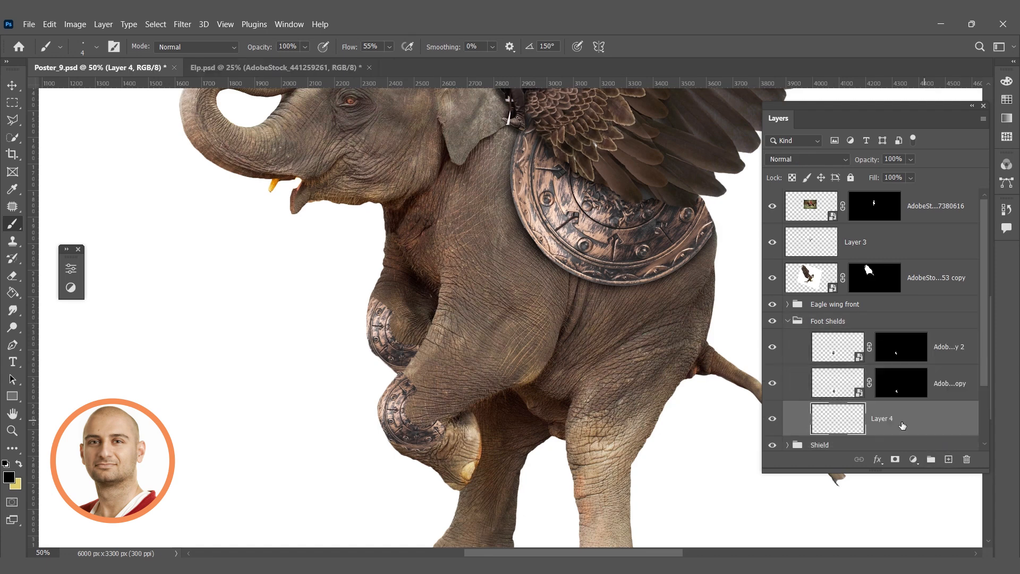
# With a soft 44 px brush, paint a black shadow on Layer 4 along the lower foot shield's inner edge
pyautogui.keyDown('ctrl'); pyautogui.click(407, 450); pyautogui.keyUp('ctrl')
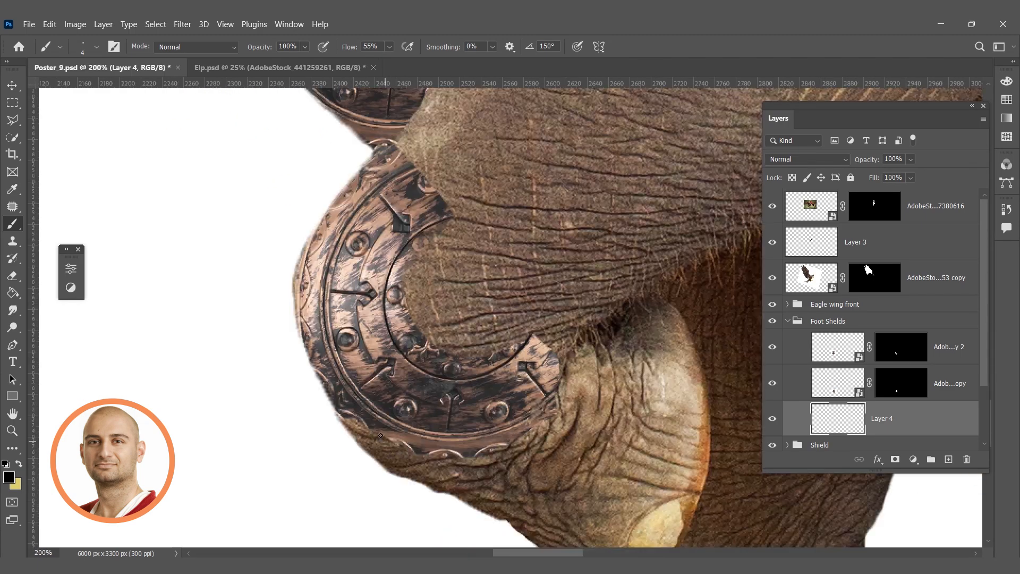
pyautogui.rightClick(373, 421)
pyautogui.click(412, 430)
pyautogui.moveTo(439, 351); pyautogui.dragTo(455, 351)
pyautogui.moveTo(355, 412)
pyautogui.mouseDown()
pyautogui.moveTo(388, 431)
pyautogui.moveTo(359, 406)
pyautogui.moveTo(376, 423)
pyautogui.moveTo(453, 447)
pyautogui.moveTo(533, 400)
pyautogui.moveTo(522, 413)
pyautogui.moveTo(542, 378)
pyautogui.mouseUp()
pyautogui.moveTo(467, 368); pyautogui.dragTo(483, 501)
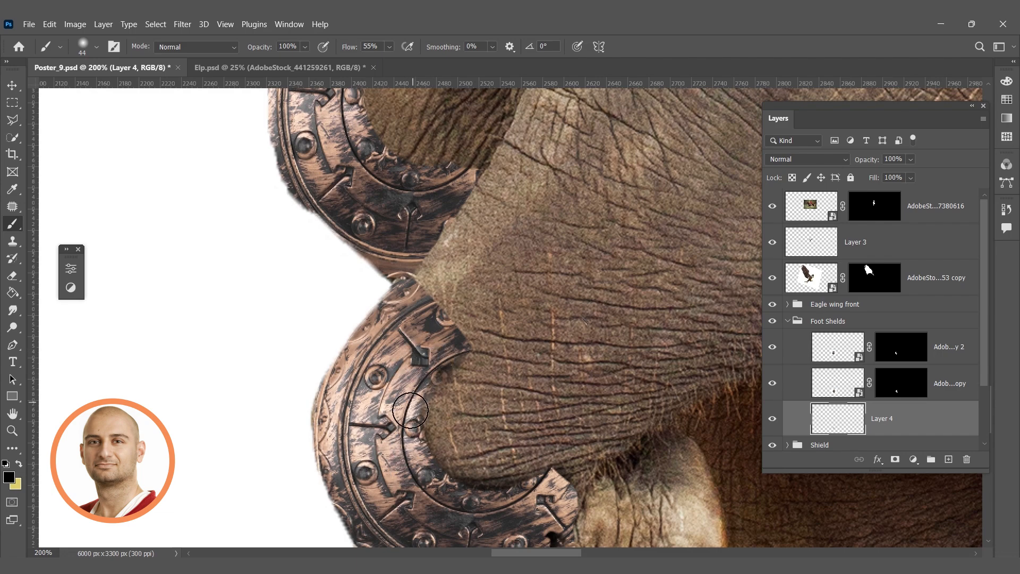
# Paint a soft shadow on Layer 4 along the upper foot shield's inner edge, undoing the last stray stroke
pyautogui.moveTo(365, 292); pyautogui.dragTo(378, 415)
pyautogui.moveTo(369, 182)
pyautogui.mouseDown()
pyautogui.moveTo(382, 250)
pyautogui.moveTo(467, 294)
pyautogui.mouseUp()
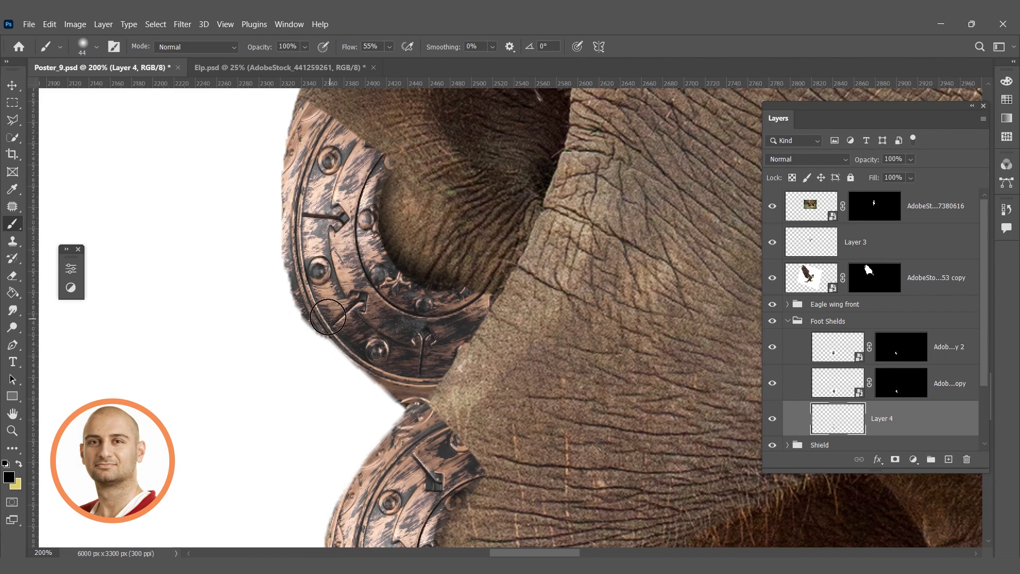
pyautogui.moveTo(355, 199)
pyautogui.mouseDown()
pyautogui.moveTo(359, 258)
pyautogui.moveTo(355, 242)
pyautogui.moveTo(383, 251)
pyautogui.moveTo(420, 314)
pyautogui.moveTo(478, 351)
pyautogui.mouseUp()
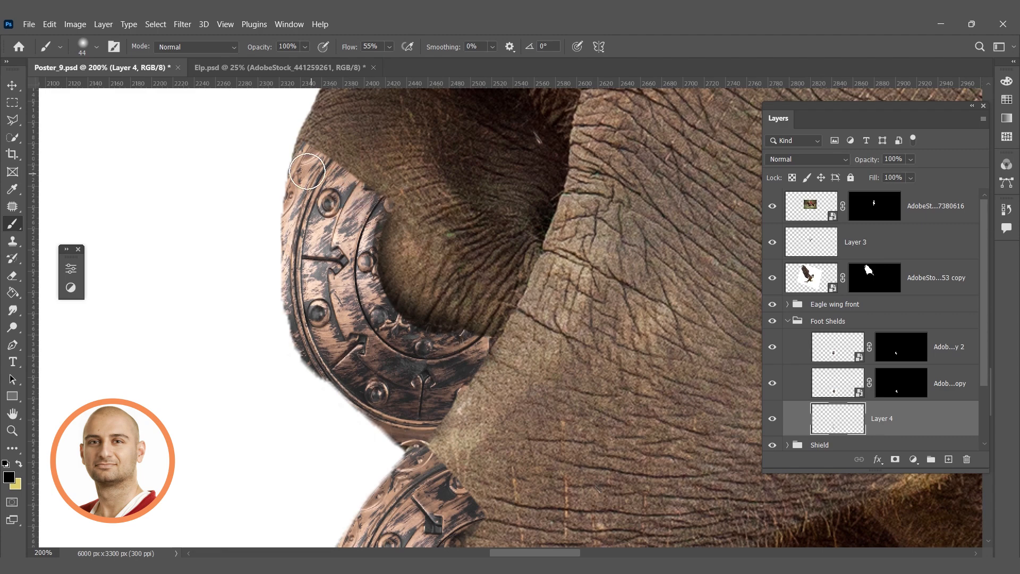
pyautogui.scroll(-2, 446, 298)
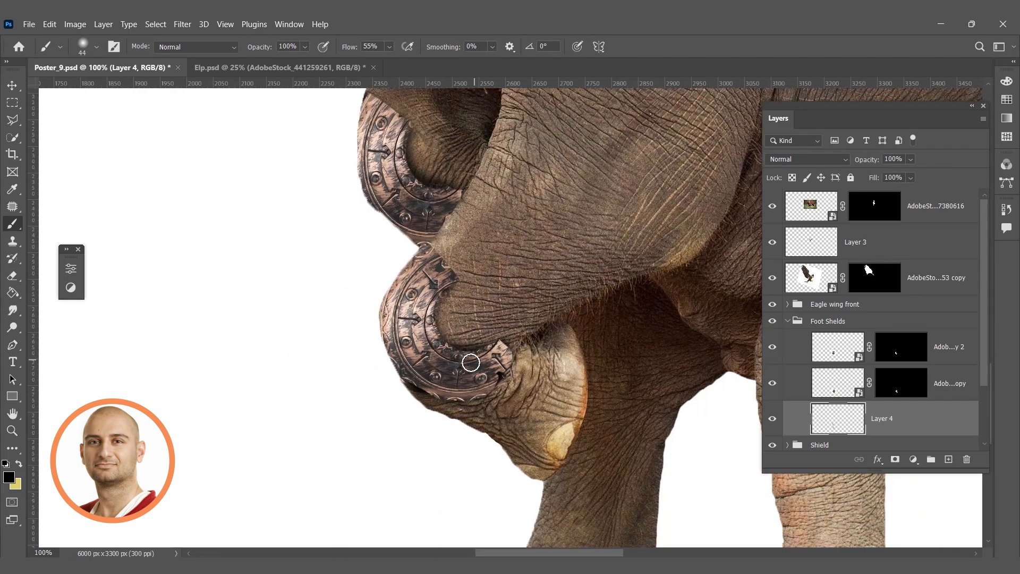
pyautogui.moveTo(442, 342)
pyautogui.mouseDown()
pyautogui.moveTo(435, 291)
pyautogui.moveTo(433, 319)
pyautogui.moveTo(449, 356)
pyautogui.moveTo(487, 345)
pyautogui.moveTo(429, 345)
pyautogui.mouseUp()
pyautogui.hotkey('ctrl', 'z')
# Lower the opacity of Layer 4 to 66% and collapse the Foot Shelds group
pyautogui.scroll(-4, 445, 318)
pyautogui.keyDown('ctrl'); pyautogui.click(406, 290); pyautogui.keyUp('ctrl')
pyautogui.moveTo(407, 291); pyautogui.dragTo(418, 370)
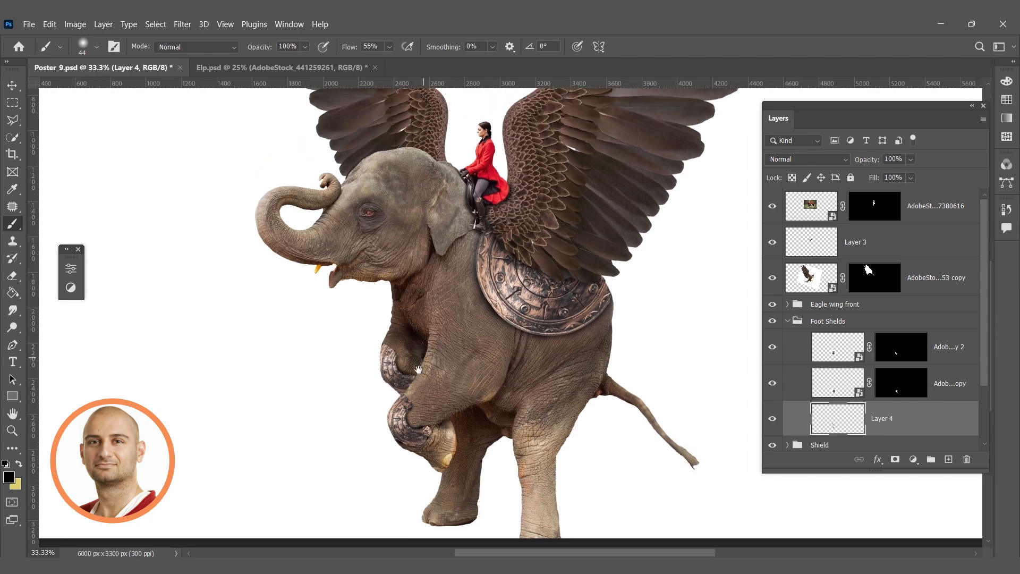
pyautogui.keyDown('ctrl'); pyautogui.click(411, 397); pyautogui.keyUp('ctrl')
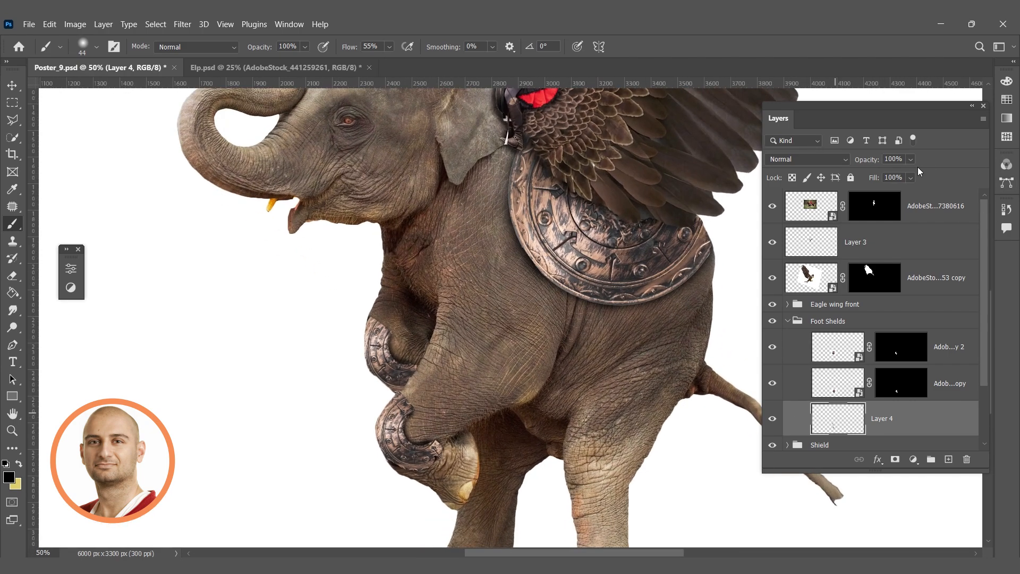
pyautogui.click(904, 173)
pyautogui.moveTo(515, 280); pyautogui.dragTo(465, 416)
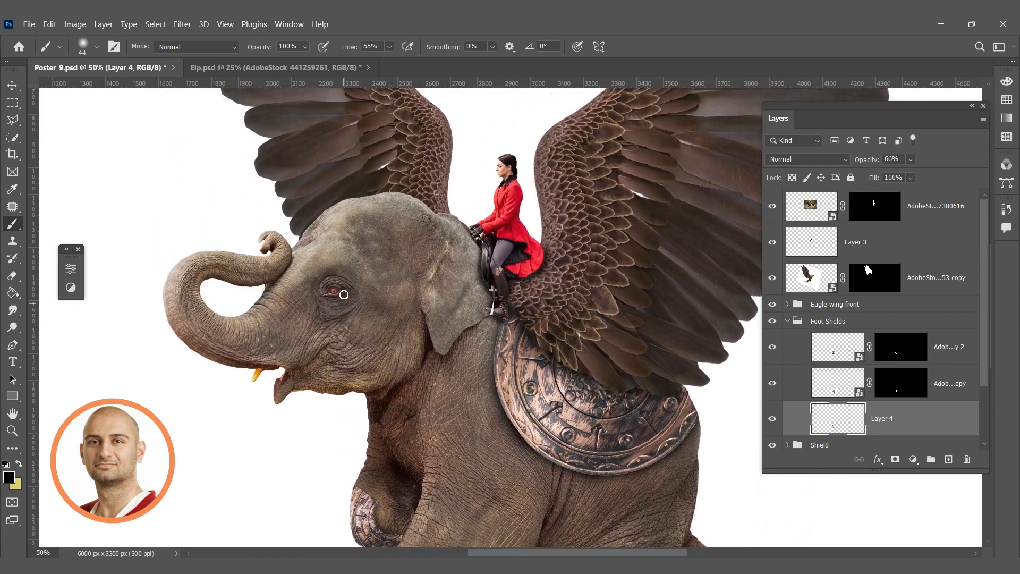
pyautogui.moveTo(330, 350); pyautogui.dragTo(359, 421)
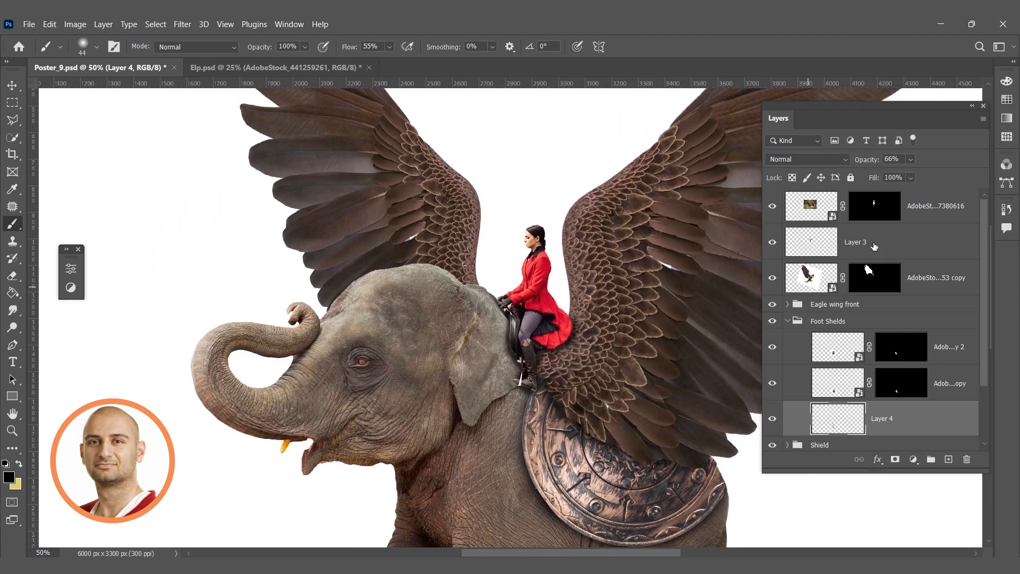
pyautogui.click(788, 321)
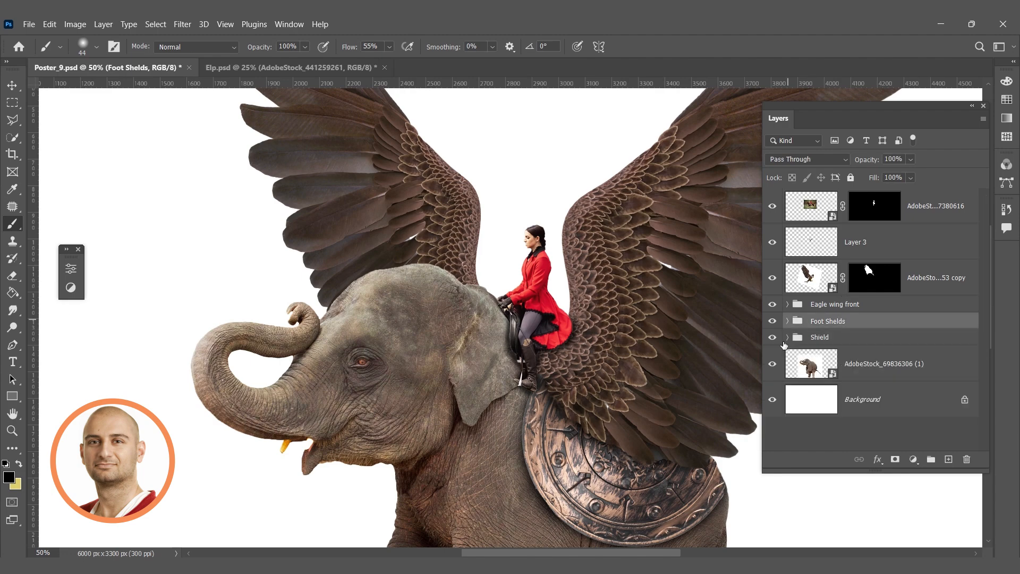
# Add a new empty layer directly above the elephant layer AdobeStock_69836306 (1)
pyautogui.moveTo(423, 246); pyautogui.dragTo(415, 271)
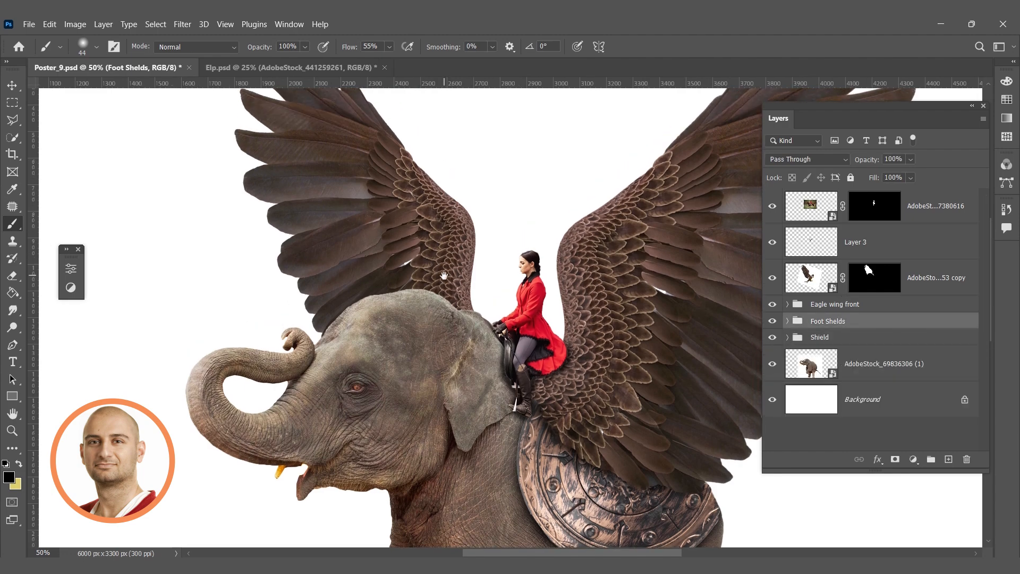
pyautogui.moveTo(469, 345); pyautogui.dragTo(487, 271)
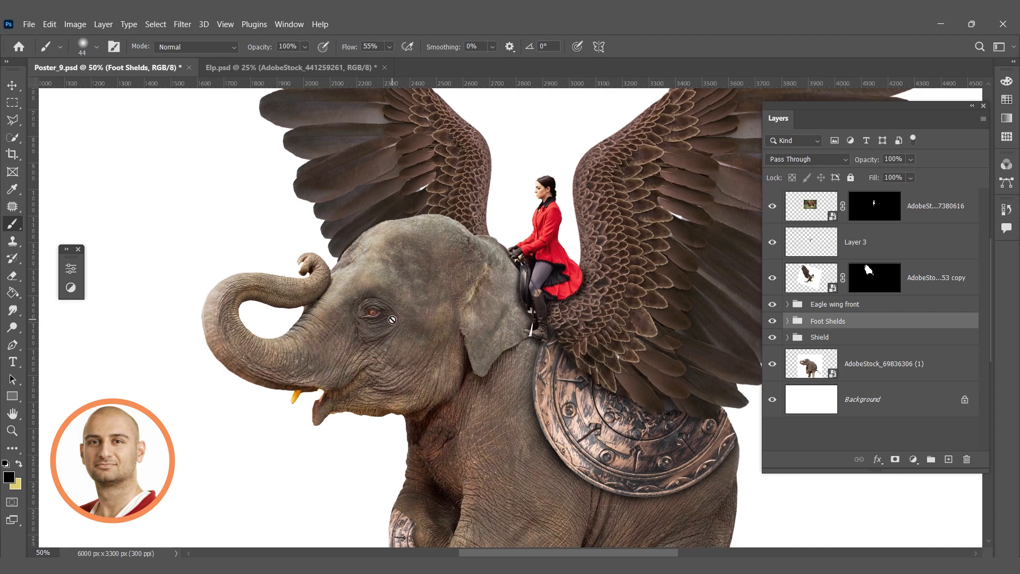
pyautogui.moveTo(440, 320); pyautogui.dragTo(471, 322)
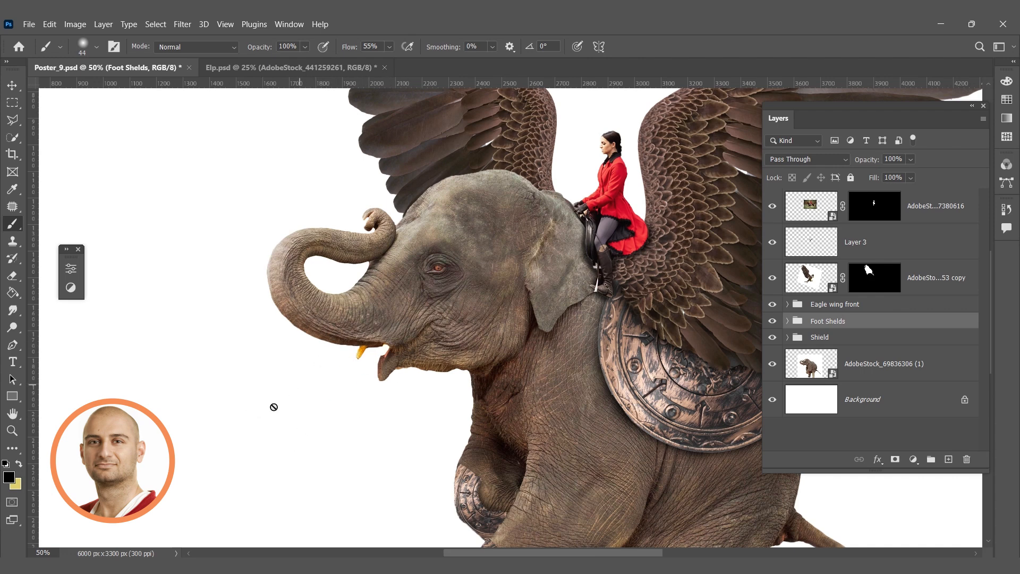
pyautogui.moveTo(402, 309); pyautogui.dragTo(412, 361)
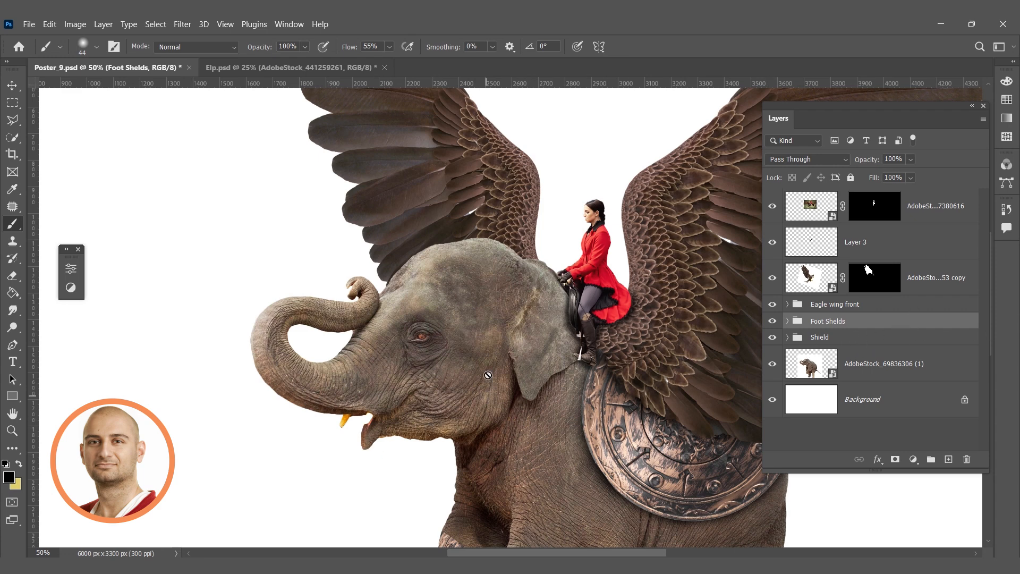
pyautogui.click(896, 363)
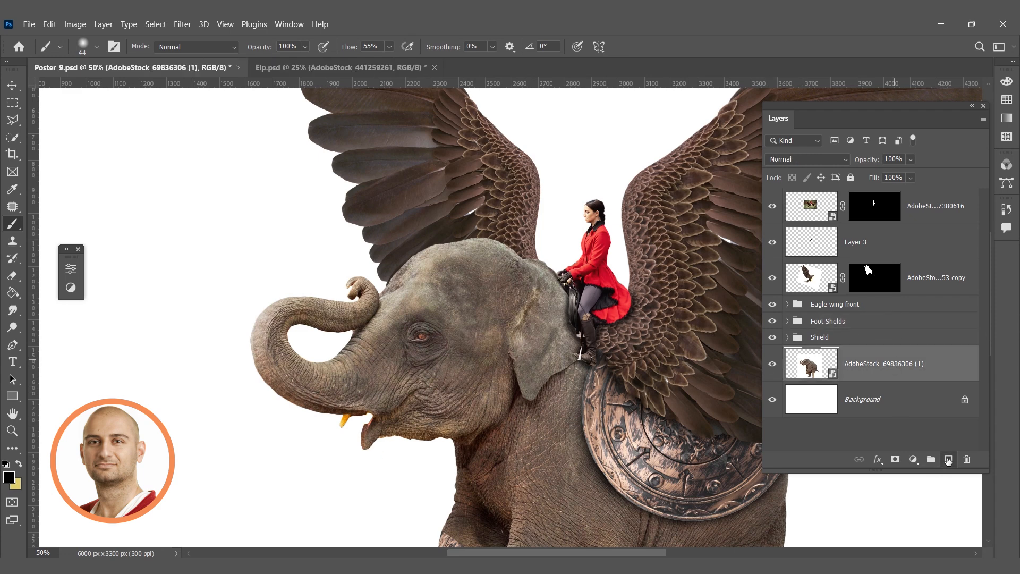
pyautogui.click(948, 459)
# With a 6 px brush at 100% hardness, paint the elephant's iris and pupil black on Layer 5
pyautogui.keyDown('ctrl'); pyautogui.click(405, 329); pyautogui.keyUp('ctrl')
pyautogui.keyDown('ctrl'); pyautogui.click(407, 330); pyautogui.keyUp('ctrl')
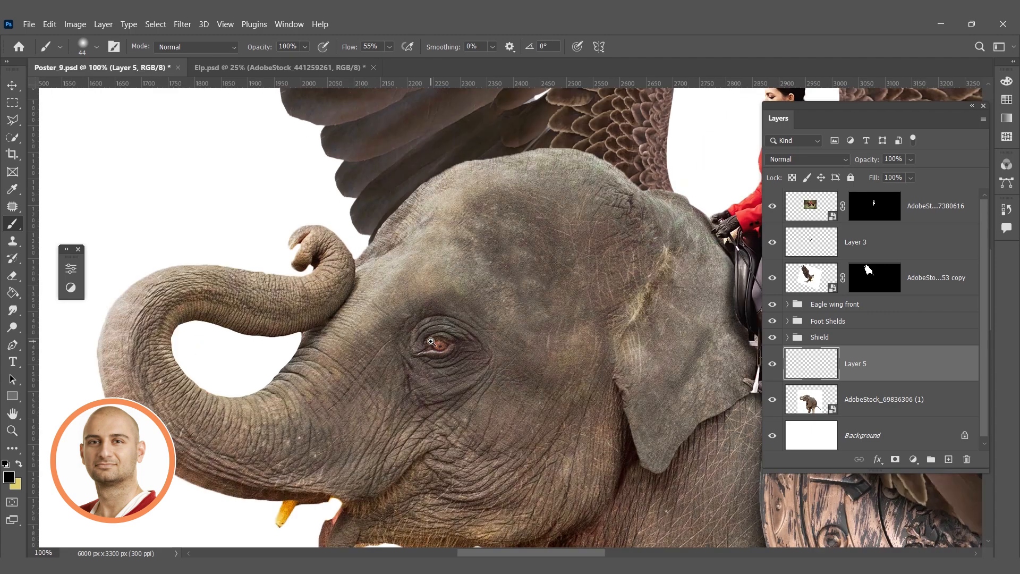
pyautogui.keyDown('ctrl'); pyautogui.click(422, 332); pyautogui.keyUp('ctrl')
pyautogui.keyDown('ctrl'); pyautogui.click(427, 332); pyautogui.keyUp('ctrl')
pyautogui.rightClick(483, 373)
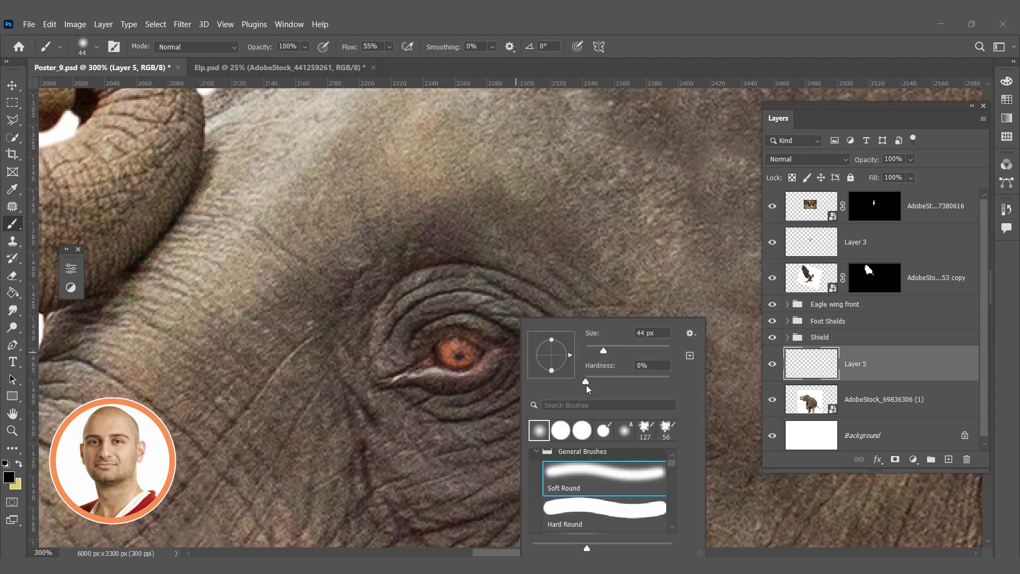
pyautogui.moveTo(602, 349); pyautogui.dragTo(588, 349)
pyautogui.moveTo(459, 359); pyautogui.dragTo(445, 353)
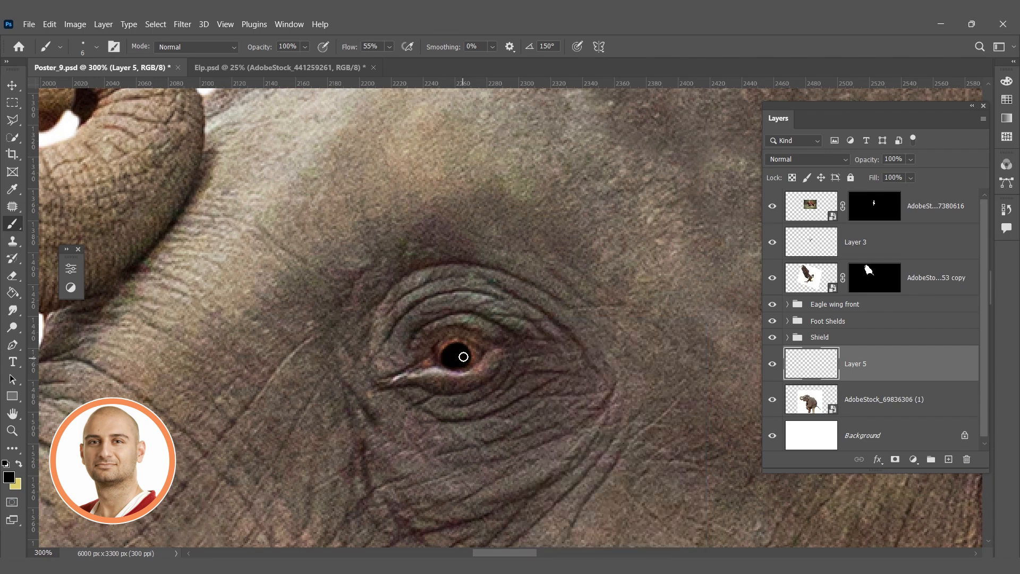
# Extend the black paint across the rest of the eye opening, out to its pointed inner corner
pyautogui.click(463, 350)
pyautogui.moveTo(460, 359)
pyautogui.mouseDown()
pyautogui.moveTo(490, 362)
pyautogui.moveTo(477, 343)
pyautogui.moveTo(450, 344)
pyautogui.moveTo(424, 361)
pyautogui.moveTo(448, 344)
pyautogui.moveTo(433, 351)
pyautogui.moveTo(485, 363)
pyautogui.moveTo(452, 379)
pyautogui.moveTo(404, 375)
pyautogui.moveTo(426, 352)
pyautogui.mouseUp()
pyautogui.rightClick(463, 381)
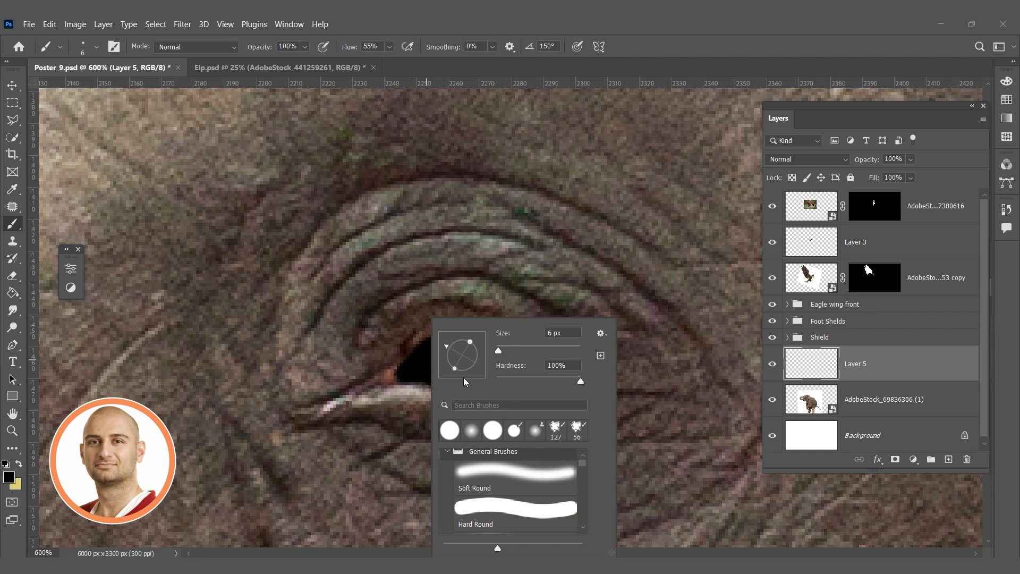
pyautogui.moveTo(399, 376); pyautogui.dragTo(387, 380)
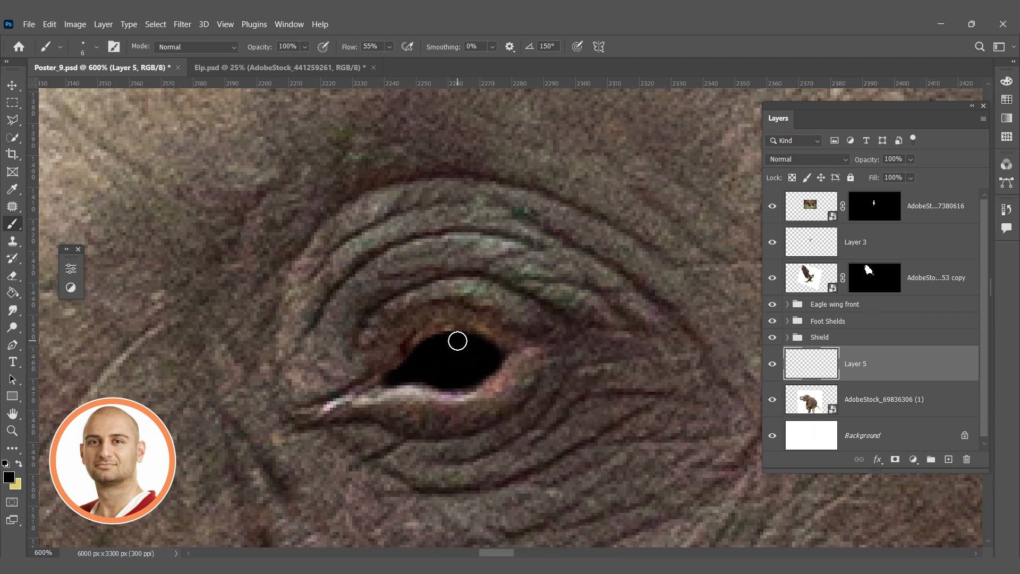
# Sample the tusk's orange as the foreground colour with the Eyedropper tool
pyautogui.scroll(-10, 485, 358)
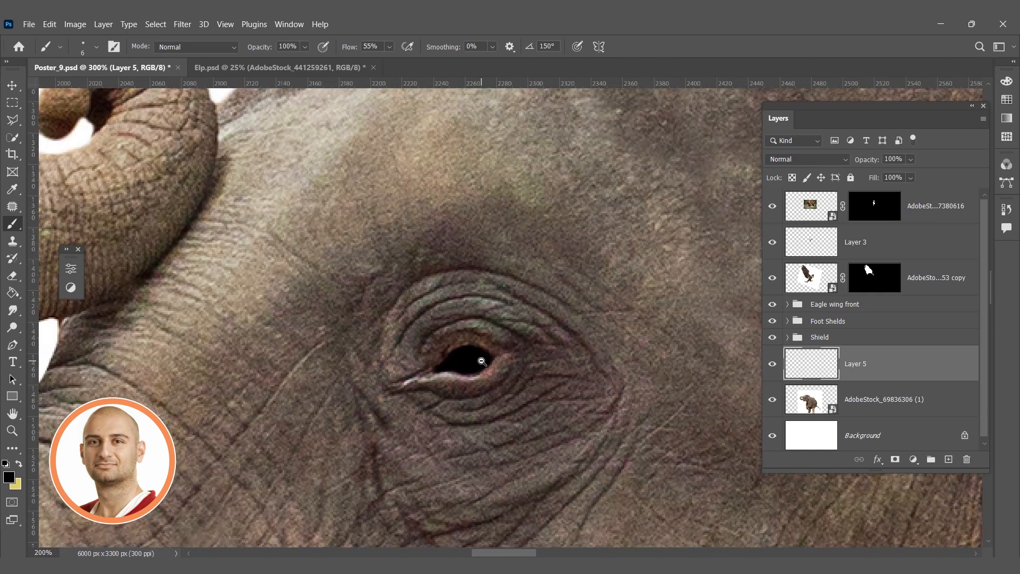
pyautogui.scroll(1, 510, 376)
pyautogui.scroll(-2, 498, 364)
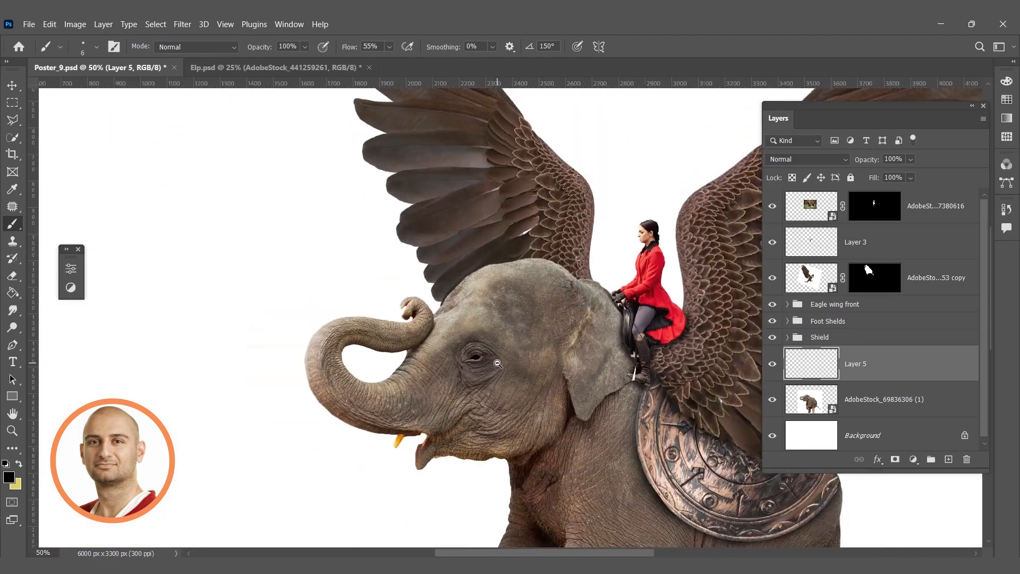
pyautogui.moveTo(505, 341); pyautogui.dragTo(445, 273)
pyautogui.scroll(-2, 471, 280)
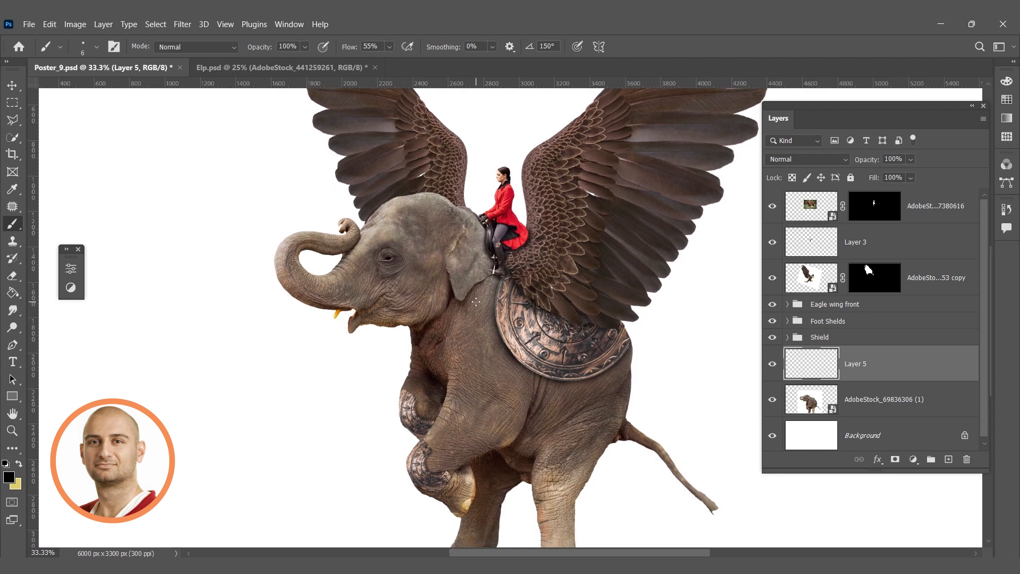
pyautogui.moveTo(424, 384)
pyautogui.mouseDown()
pyautogui.moveTo(434, 357)
pyautogui.moveTo(440, 382)
pyautogui.mouseUp()
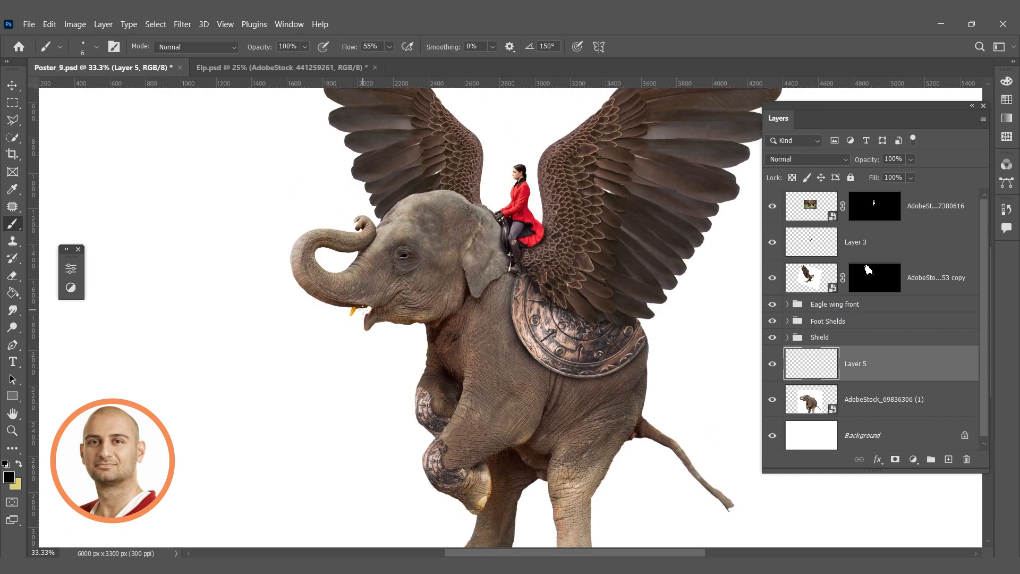
pyautogui.scroll(1, 330, 302)
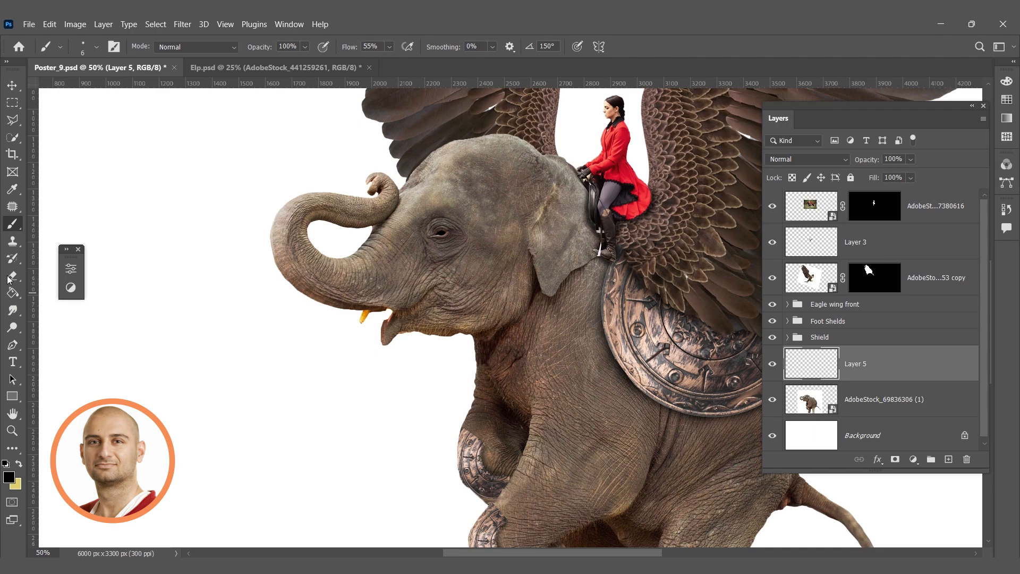
pyautogui.click(12, 189)
pyautogui.scroll(1, 305, 301)
pyautogui.scroll(3, 306, 301)
pyautogui.click(542, 343)
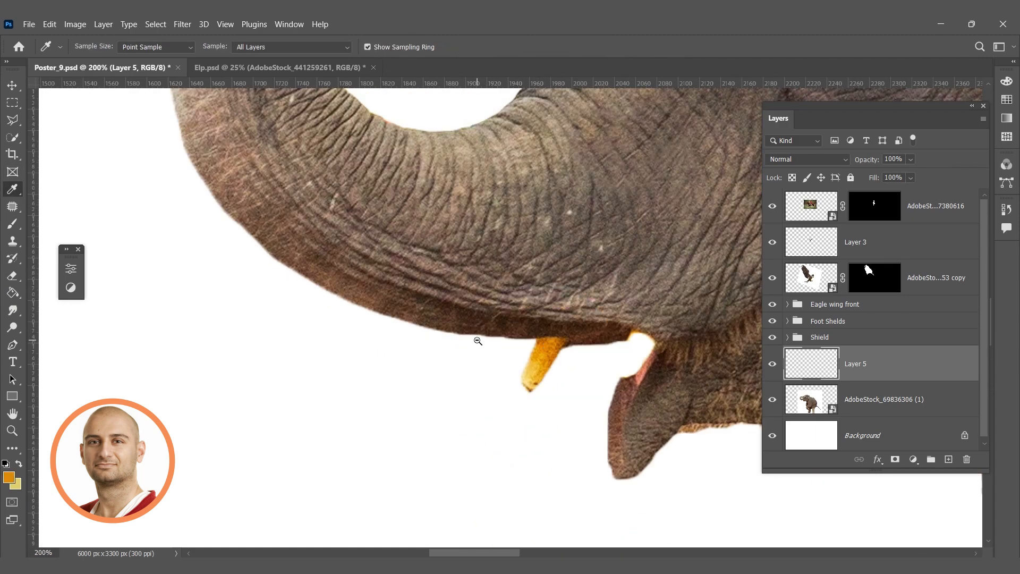
# Set the brush to a soft round 80 px tip
pyautogui.scroll(-4, 476, 341)
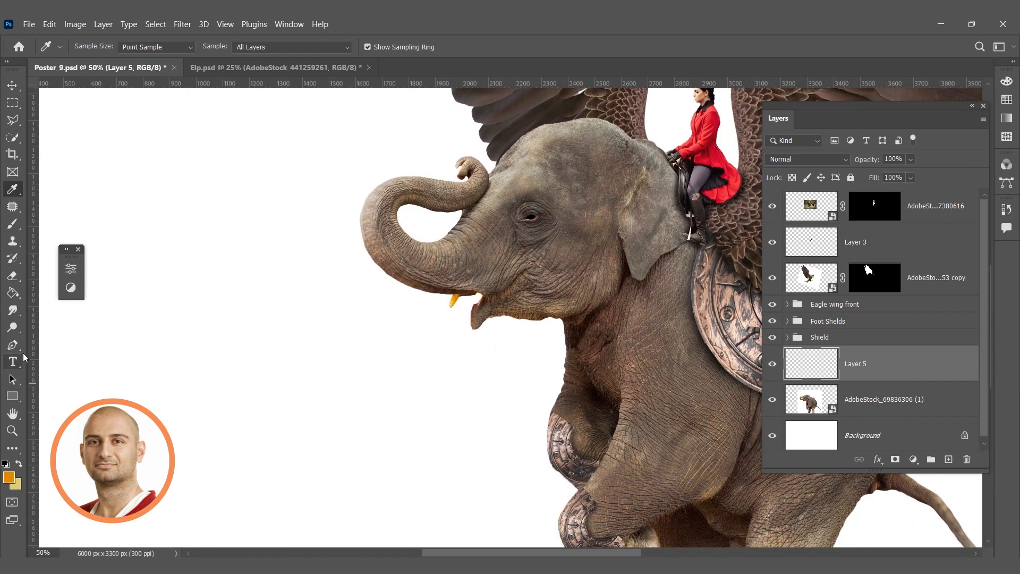
pyautogui.press('b')
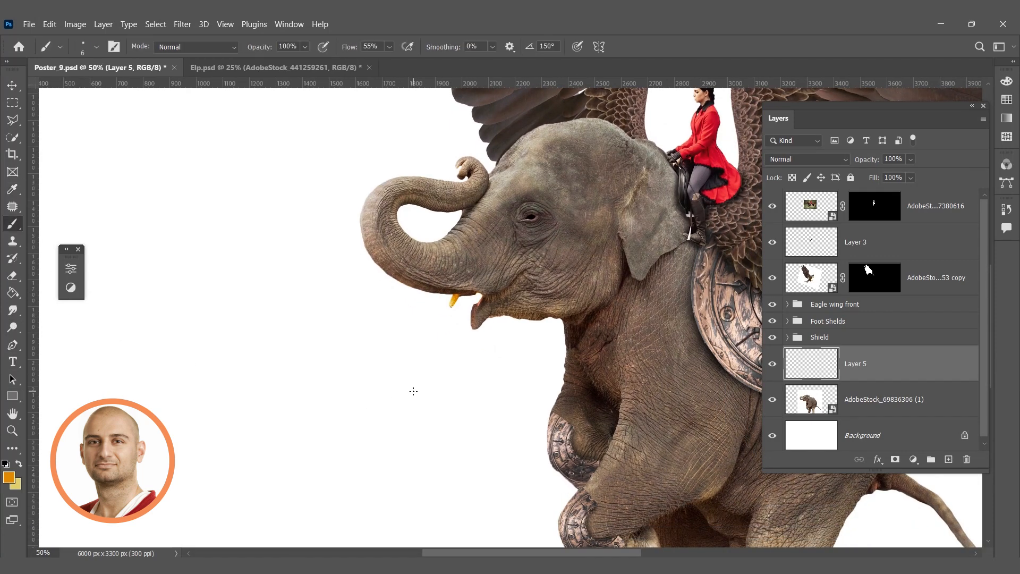
pyautogui.rightClick(482, 346)
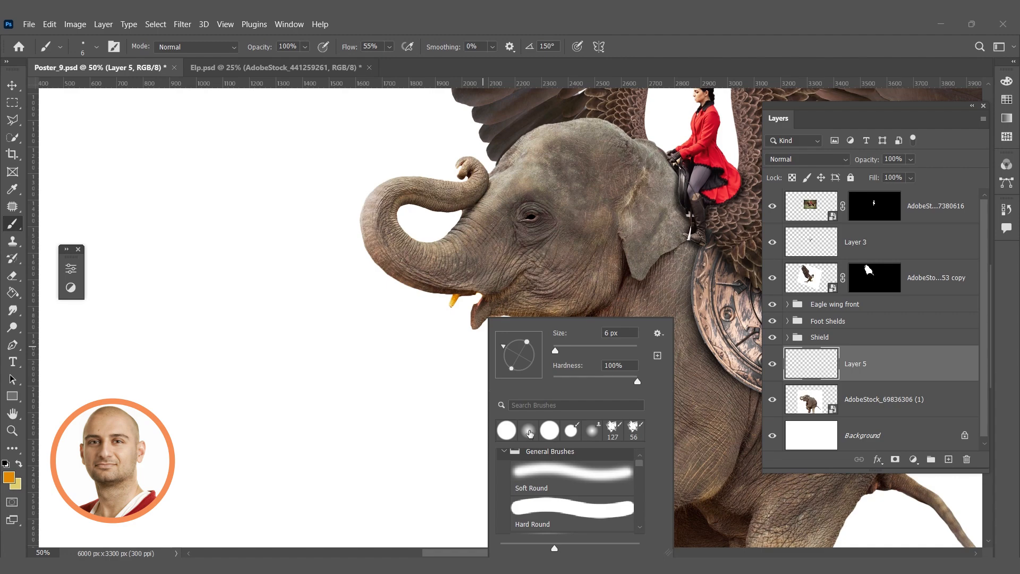
pyautogui.click(530, 432)
pyautogui.press('Return')
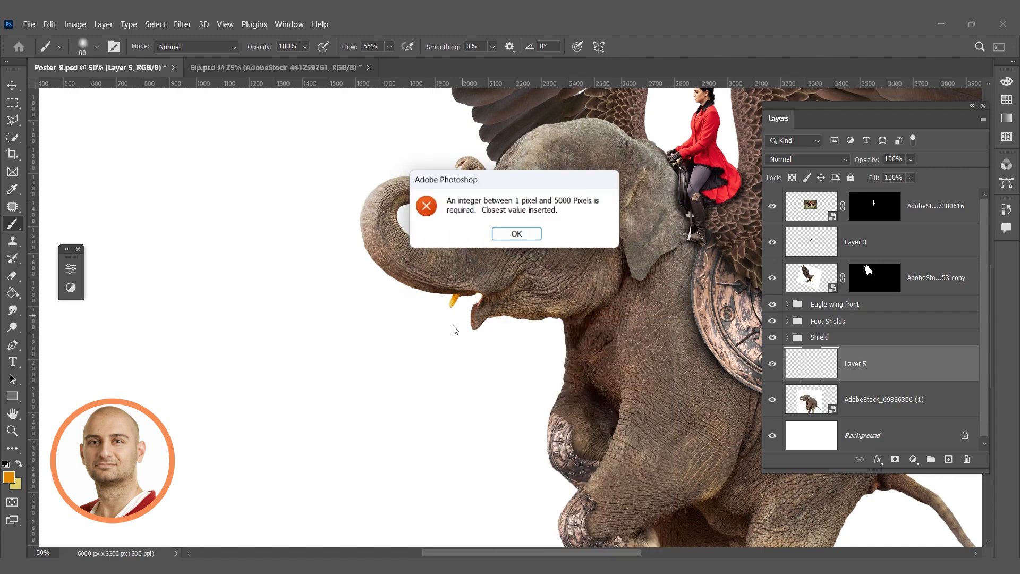
pyautogui.click(526, 234)
pyautogui.keyDown('ctrl'); pyautogui.click(449, 321); pyautogui.keyUp('ctrl')
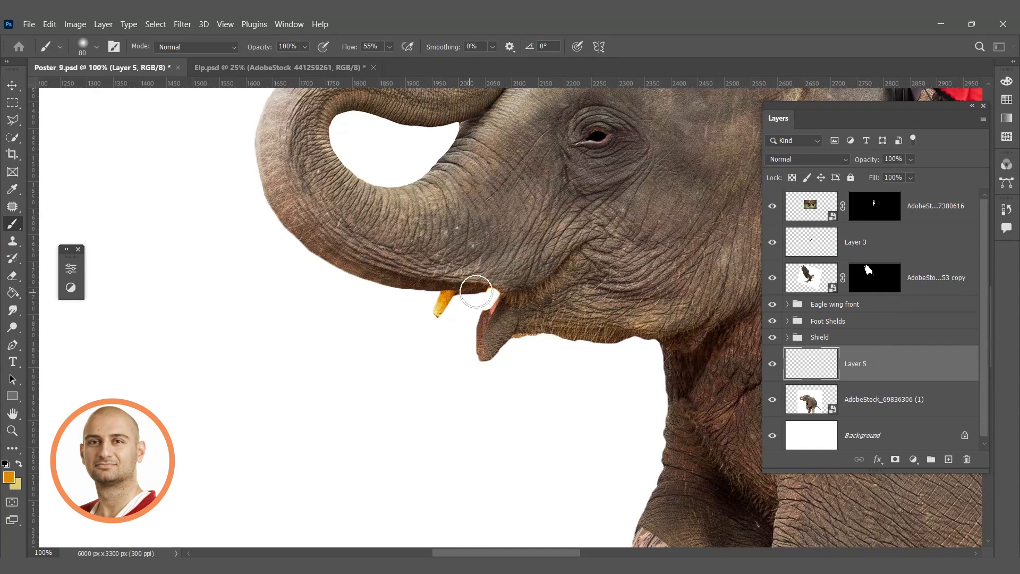
# Try painting soft orange strokes on Layer 5 around the elephant's mouth, undoing each attempt
pyautogui.moveTo(471, 285); pyautogui.dragTo(478, 271)
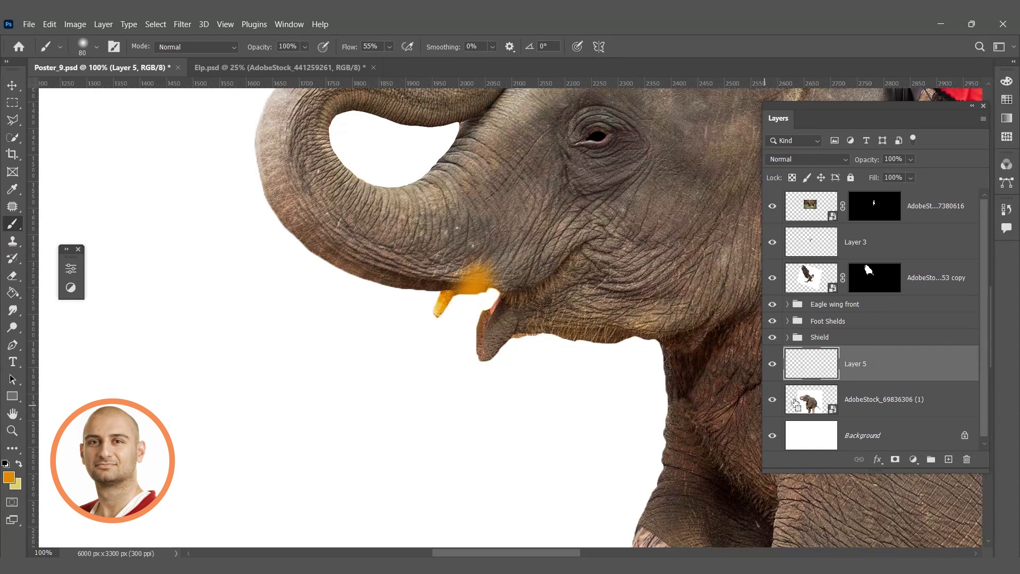
pyautogui.hotkey('ctrl', 'z')
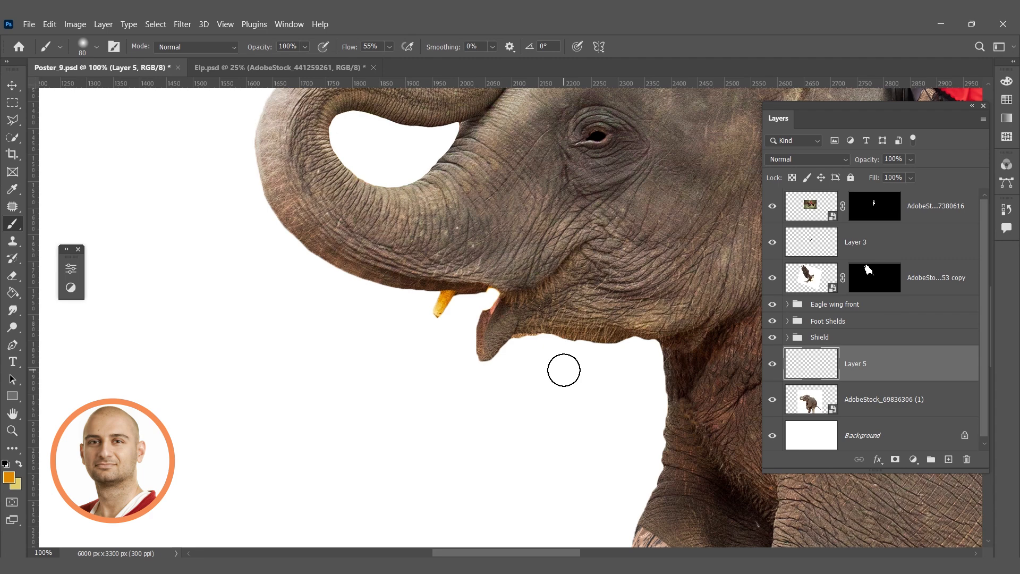
pyautogui.moveTo(471, 289); pyautogui.dragTo(484, 340)
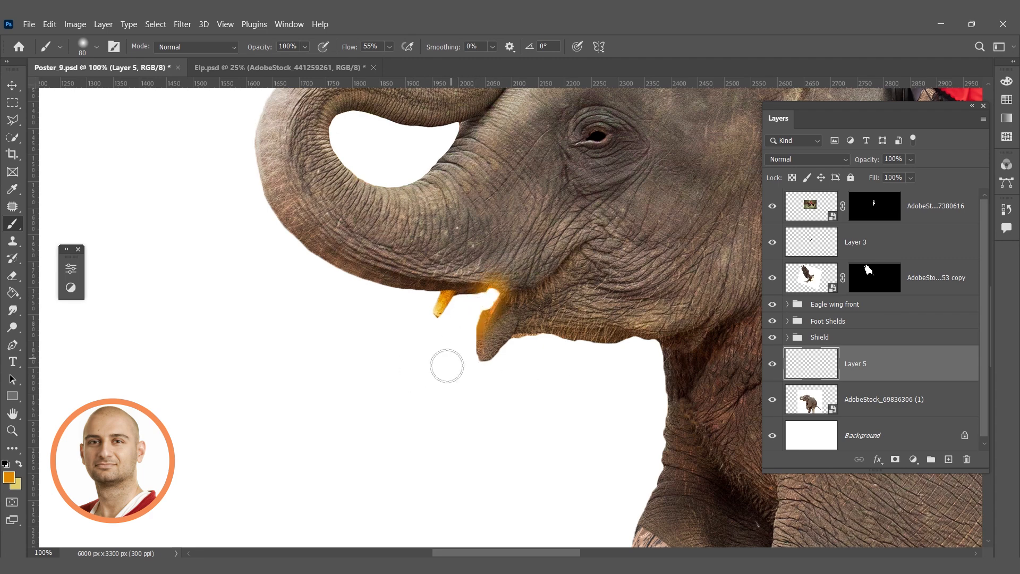
pyautogui.rightClick(489, 371)
pyautogui.press('Escape')
pyautogui.hotkey('ctrl', 'z')
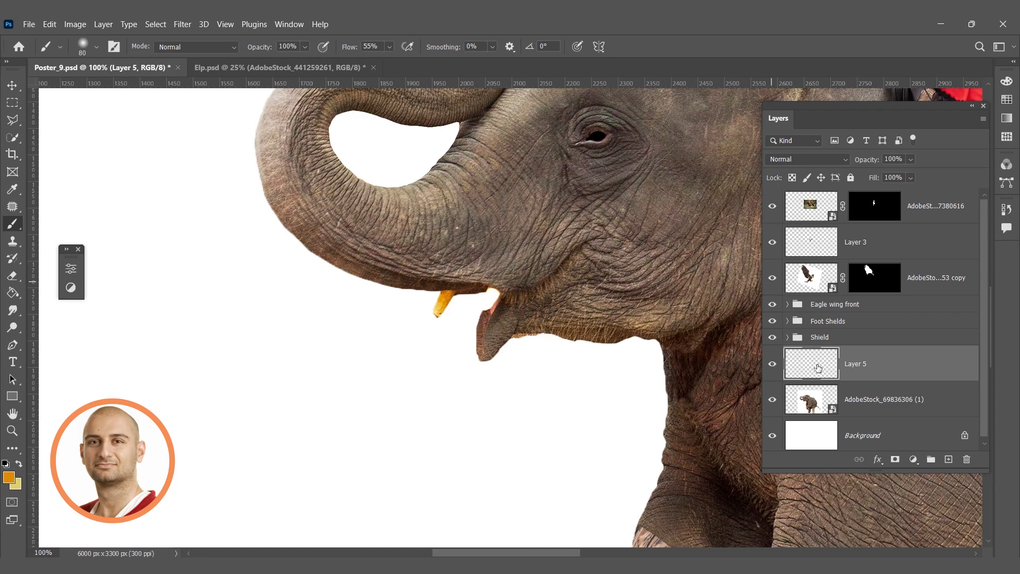
# Move Layer 5 to the top of the layer stack and try orange strokes out of the mouth, undoing both
pyautogui.moveTo(867, 361); pyautogui.dragTo(818, 227)
pyautogui.moveTo(481, 295); pyautogui.dragTo(382, 417)
pyautogui.hotkey('ctrl', 'z')
pyautogui.moveTo(487, 287); pyautogui.dragTo(375, 415)
pyautogui.hotkey('ctrl', 'z')
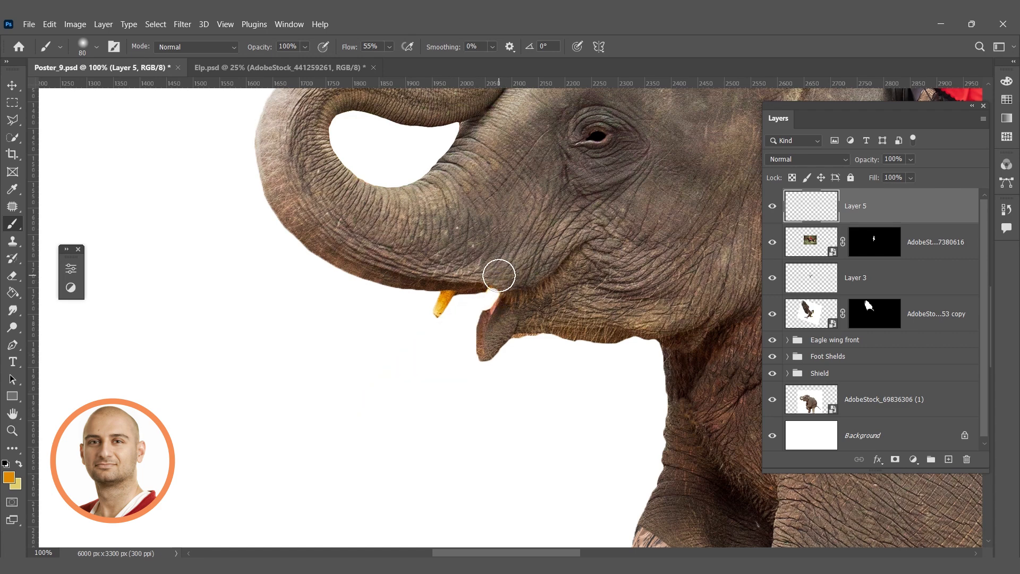
# Paint repeated soft orange strokes on Layer 5 diagonally down and away from the elephant's mouth
pyautogui.moveTo(473, 285); pyautogui.dragTo(366, 432)
pyautogui.moveTo(455, 298)
pyautogui.mouseDown()
pyautogui.moveTo(365, 415)
pyautogui.moveTo(395, 399)
pyautogui.moveTo(459, 308)
pyautogui.moveTo(364, 408)
pyautogui.mouseUp()
pyautogui.moveTo(471, 292); pyautogui.dragTo(346, 426)
pyautogui.moveTo(457, 296); pyautogui.dragTo(353, 418)
pyautogui.moveTo(467, 292); pyautogui.dragTo(342, 425)
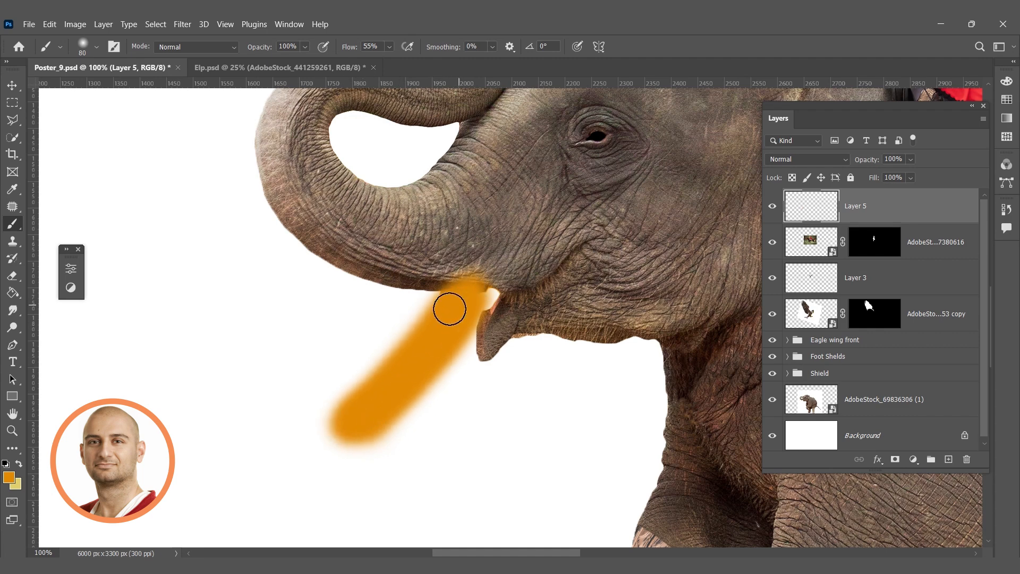
# Try a second soft orange stroke beneath the trunk, undoing it together with the latest strokes from the mouth
pyautogui.click(7, 481)
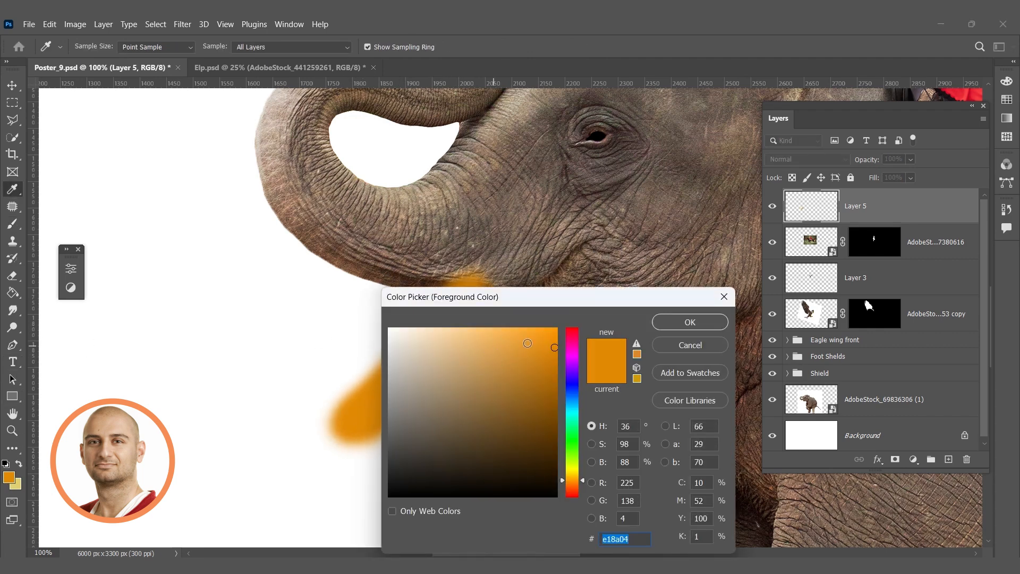
pyautogui.click(685, 322)
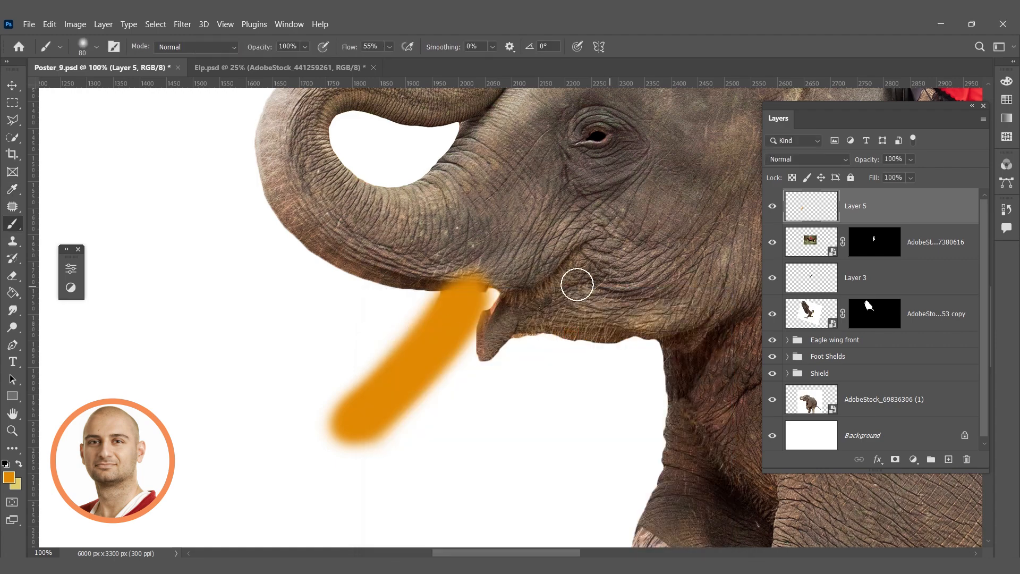
pyautogui.moveTo(369, 277)
pyautogui.mouseDown()
pyautogui.moveTo(297, 321)
pyautogui.moveTo(266, 356)
pyautogui.moveTo(350, 273)
pyautogui.moveTo(361, 267)
pyautogui.moveTo(268, 352)
pyautogui.moveTo(307, 312)
pyautogui.moveTo(374, 274)
pyautogui.moveTo(276, 356)
pyautogui.mouseUp()
pyautogui.scroll(-4, 275, 357)
pyautogui.scroll(3, 354, 297)
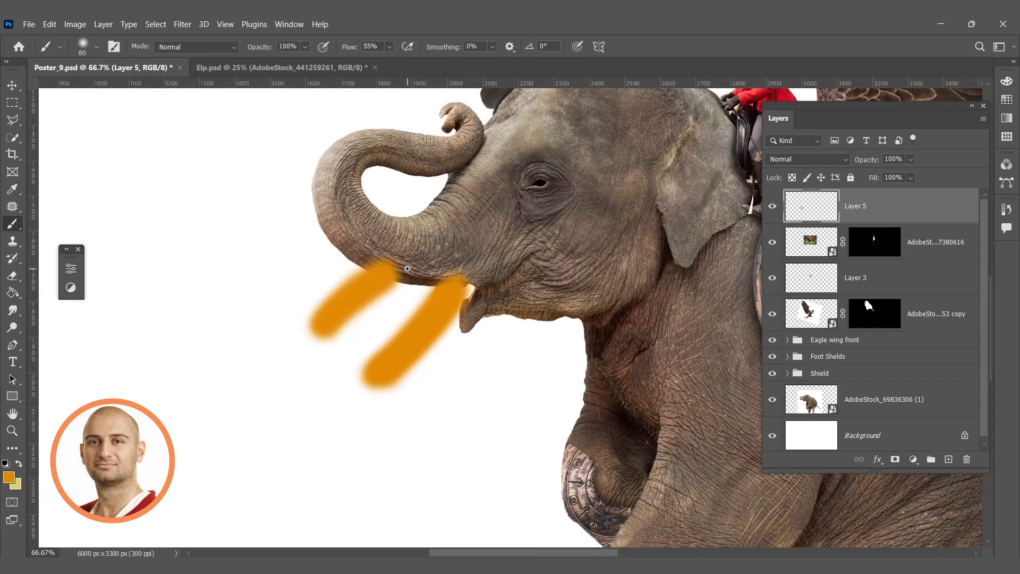
pyautogui.scroll(2, 414, 319)
pyautogui.hotkey('ctrl', 'z')
pyautogui.hotkey('ctrl', 'z')
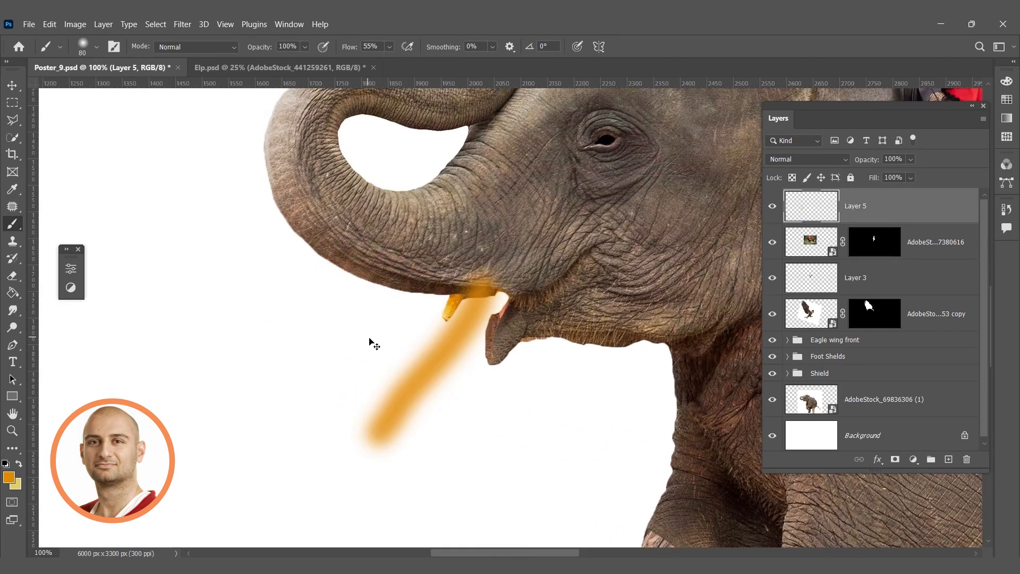
# Paint a denser, slightly curved orange stroke over the faint one coming out of the elephant's mouth
pyautogui.click(454, 349)
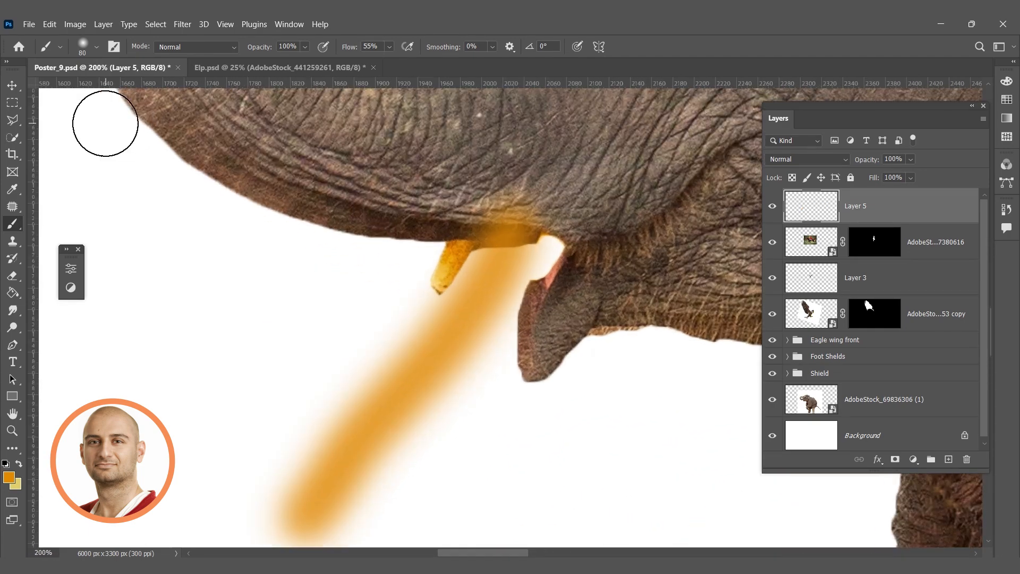
pyautogui.keyDown('alt'); pyautogui.click(479, 308); pyautogui.keyUp('alt')
pyautogui.keyDown('alt'); pyautogui.click(479, 308); pyautogui.keyUp('alt')
pyautogui.moveTo(414, 371)
pyautogui.mouseDown()
pyautogui.moveTo(483, 279)
pyautogui.moveTo(439, 339)
pyautogui.moveTo(400, 369)
pyautogui.moveTo(486, 284)
pyautogui.moveTo(467, 320)
pyautogui.moveTo(401, 380)
pyautogui.moveTo(482, 321)
pyautogui.moveTo(412, 373)
pyautogui.moveTo(464, 332)
pyautogui.mouseUp()
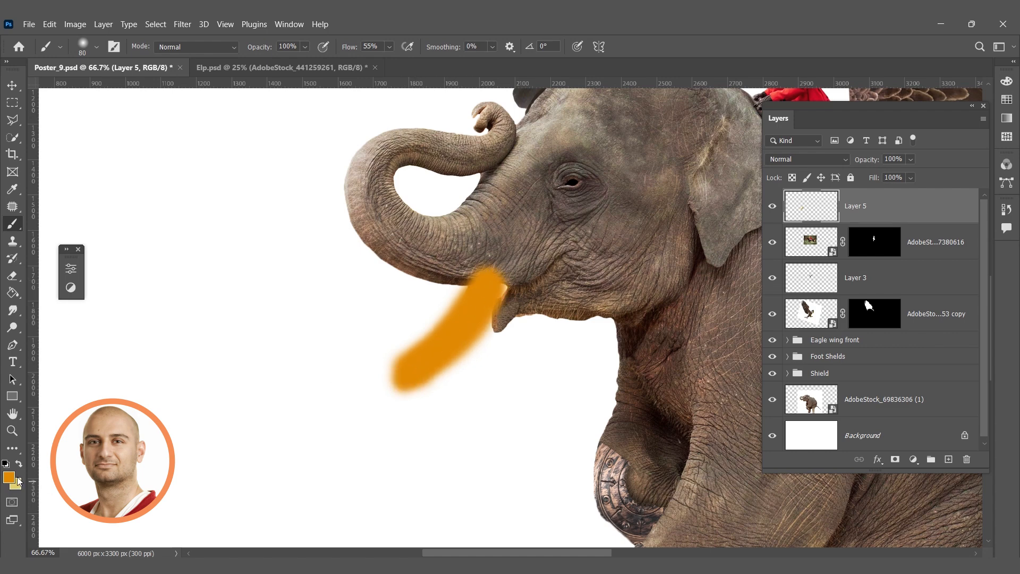
# Set the foreground colour to light orange #ffc264
pyautogui.click(17, 479)
pyautogui.moveTo(505, 337); pyautogui.dragTo(486, 326)
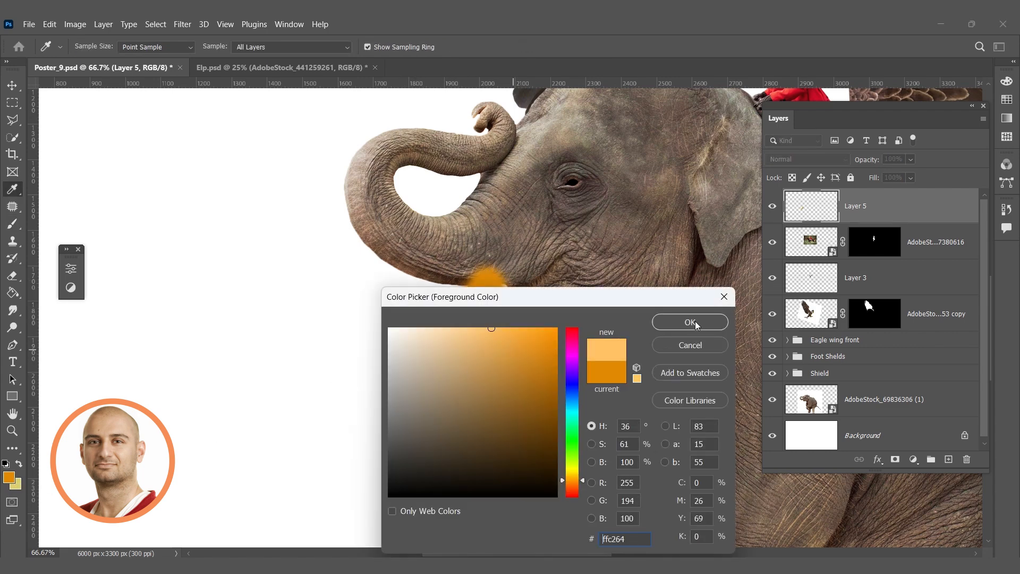
pyautogui.click(695, 326)
# Enlarge the soft brush to 136 px and paint a lighter orange stroke from the mouth past the darker one's tip
pyautogui.scroll(1, 455, 296)
pyautogui.rightClick(478, 264)
pyautogui.click(598, 294)
pyautogui.moveTo(489, 274)
pyautogui.mouseDown()
pyautogui.moveTo(348, 403)
pyautogui.moveTo(320, 413)
pyautogui.mouseUp()
pyautogui.scroll(-2, 335, 344)
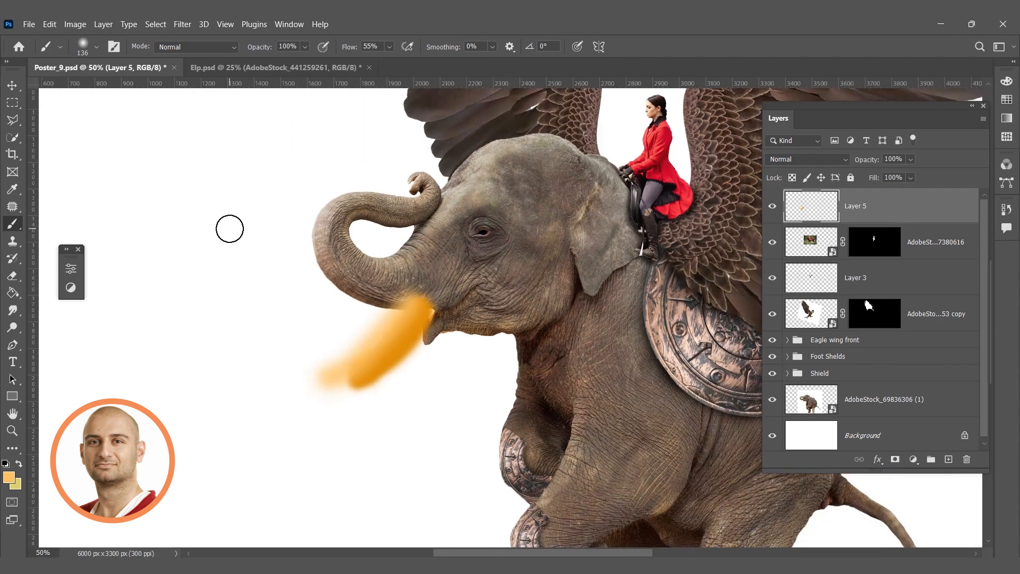
# Paint a rough light orange arrow in the canvas's upper left, pointing diagonally down toward the elephant to mark the light direction
pyautogui.moveTo(246, 255); pyautogui.dragTo(251, 355)
pyautogui.keyDown('alt'); pyautogui.click(164, 186); pyautogui.keyUp('alt')
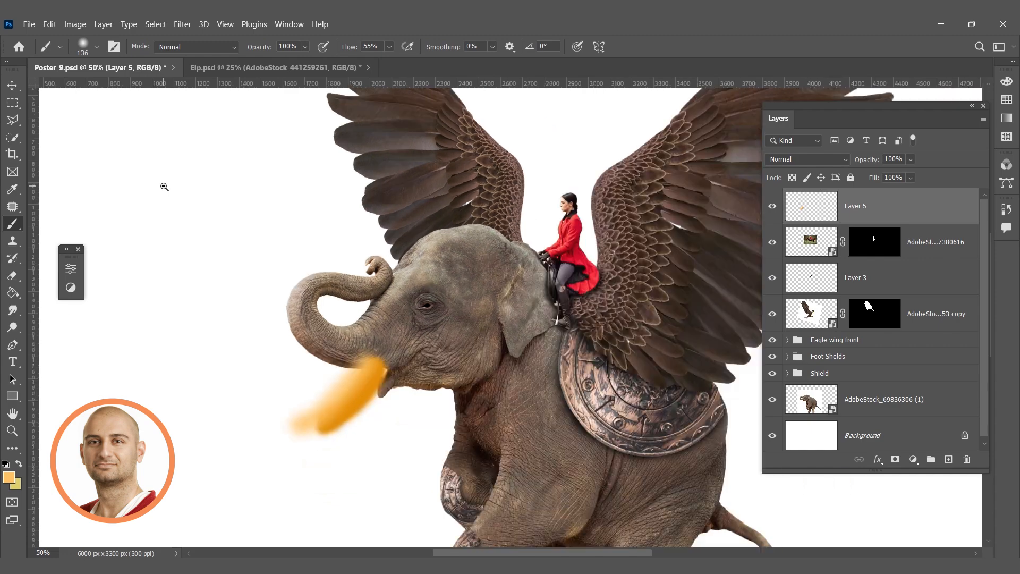
pyautogui.moveTo(116, 148); pyautogui.dragTo(171, 196)
pyautogui.moveTo(161, 152)
pyautogui.mouseDown()
pyautogui.moveTo(176, 194)
pyautogui.moveTo(108, 201)
pyautogui.mouseUp()
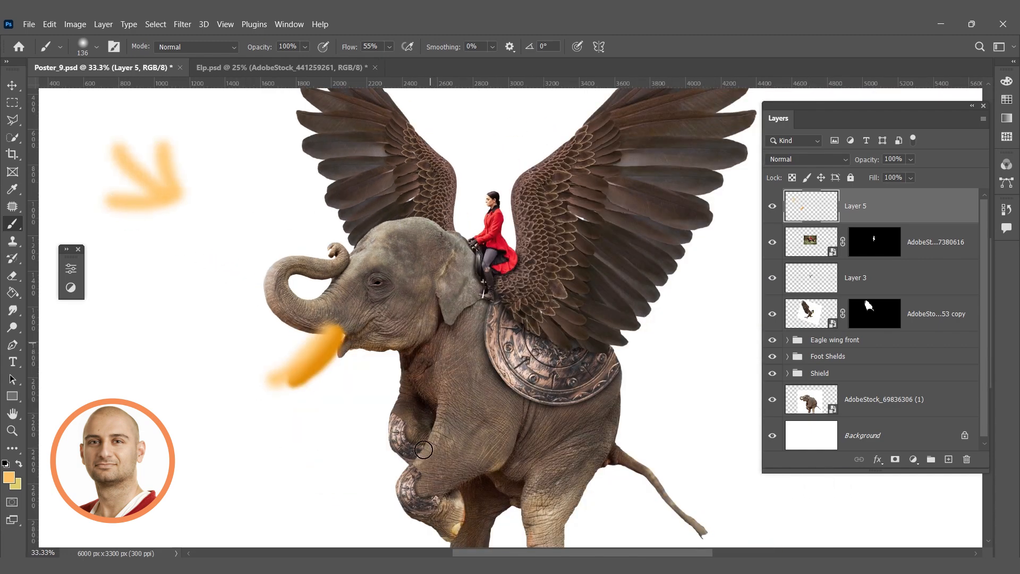
pyautogui.moveTo(442, 451); pyautogui.dragTo(470, 398)
pyautogui.moveTo(493, 276); pyautogui.dragTo(475, 350)
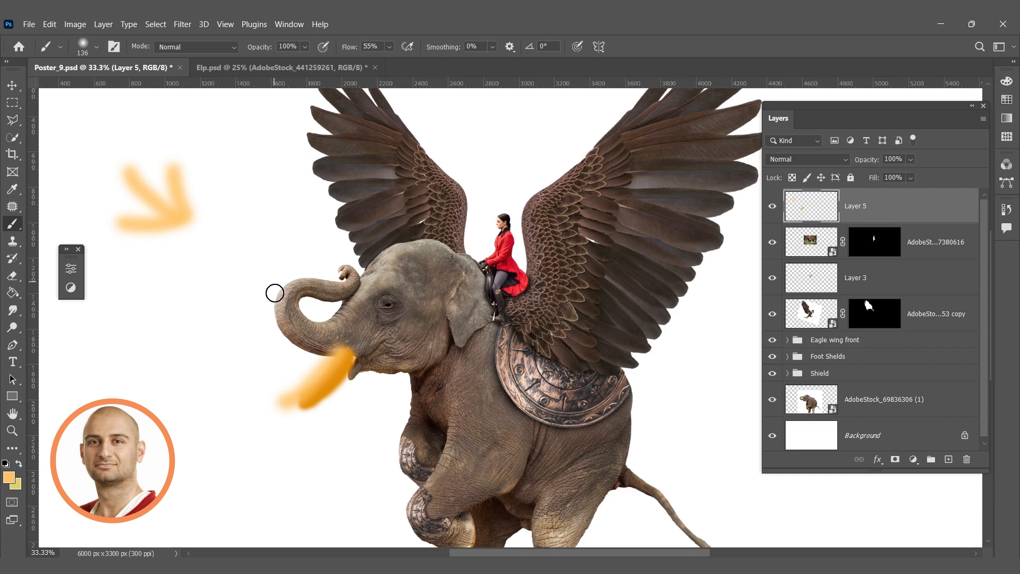
# Mark the lit edges of the elephant's forehead, trunk and foreleg with light orange strokes, then undo all marks including the arrow
pyautogui.moveTo(366, 266); pyautogui.dragTo(391, 246)
pyautogui.moveTo(268, 325); pyautogui.dragTo(271, 302)
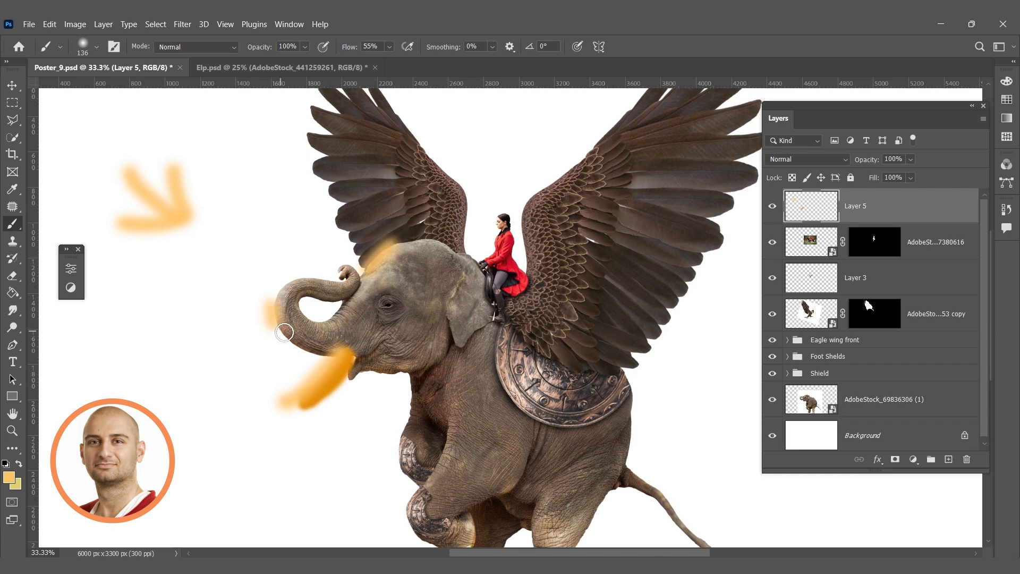
pyautogui.moveTo(407, 391); pyautogui.dragTo(431, 462)
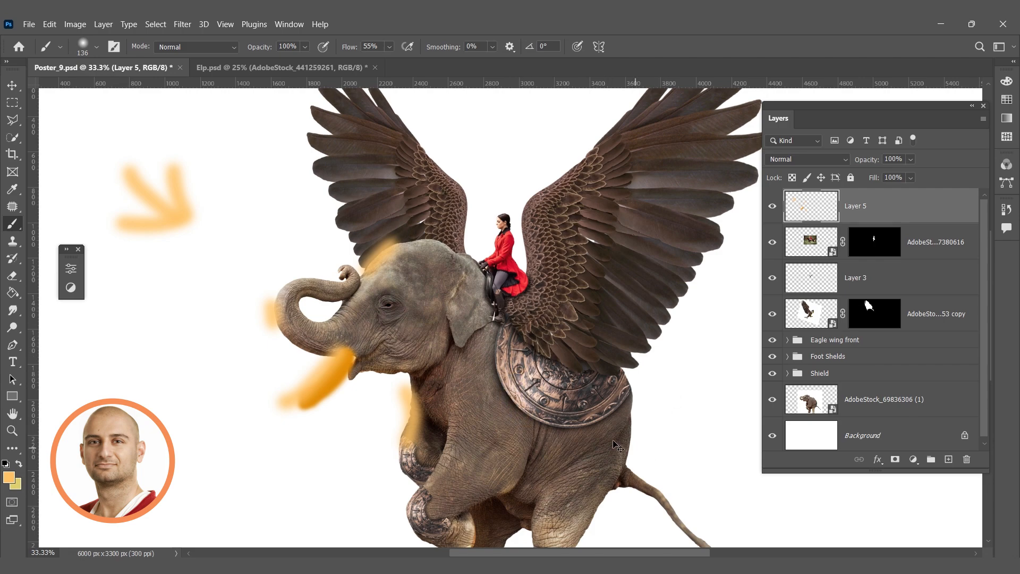
pyautogui.hotkey('ctrl', 'z')
pyautogui.hotkey('ctrl', 'z')
pyautogui.hotkey('ctrl', 'z')
pyautogui.hotkey('ctrl', 'z')
pyautogui.hotkey('ctrl', 'z')
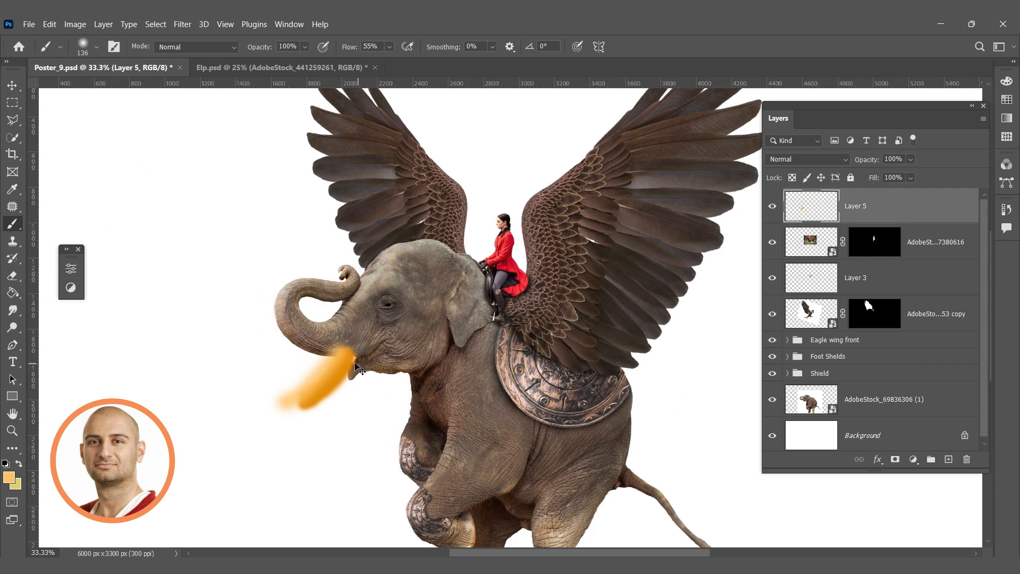
# Paint denser light orange along the upper side of the shape coming from the elephant's mouth, undoing one stray stroke
pyautogui.moveTo(274, 410); pyautogui.dragTo(326, 419)
pyautogui.moveTo(387, 333); pyautogui.dragTo(311, 396)
pyautogui.hotkey('ctrl', 'z')
pyautogui.moveTo(384, 300)
pyautogui.mouseDown()
pyautogui.moveTo(339, 354)
pyautogui.moveTo(269, 401)
pyautogui.mouseUp()
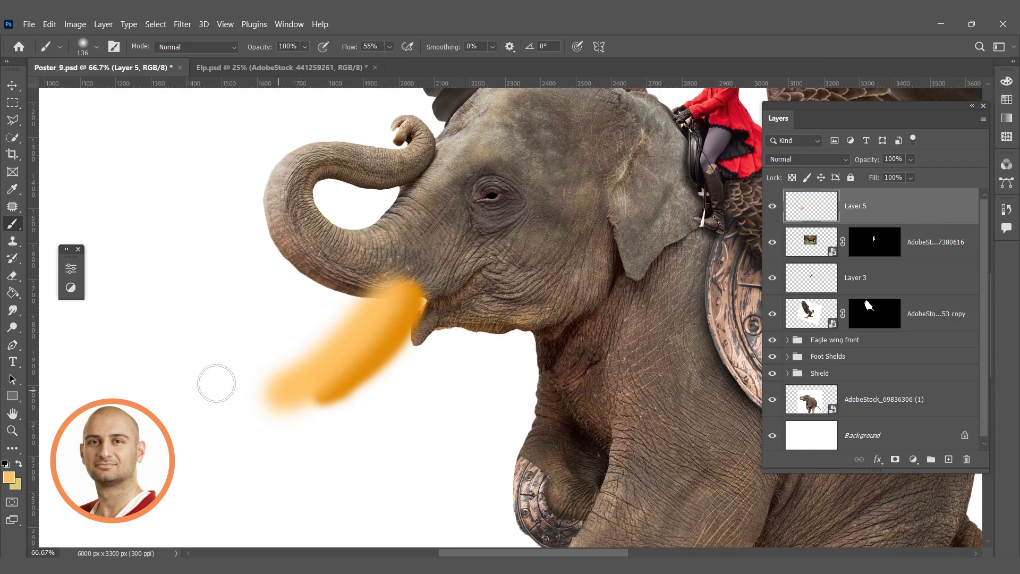
# Try soft dark brown #915d0c strokes along the underside of the orange shape, undoing each attempt
pyautogui.click(9, 477)
pyautogui.click(544, 400)
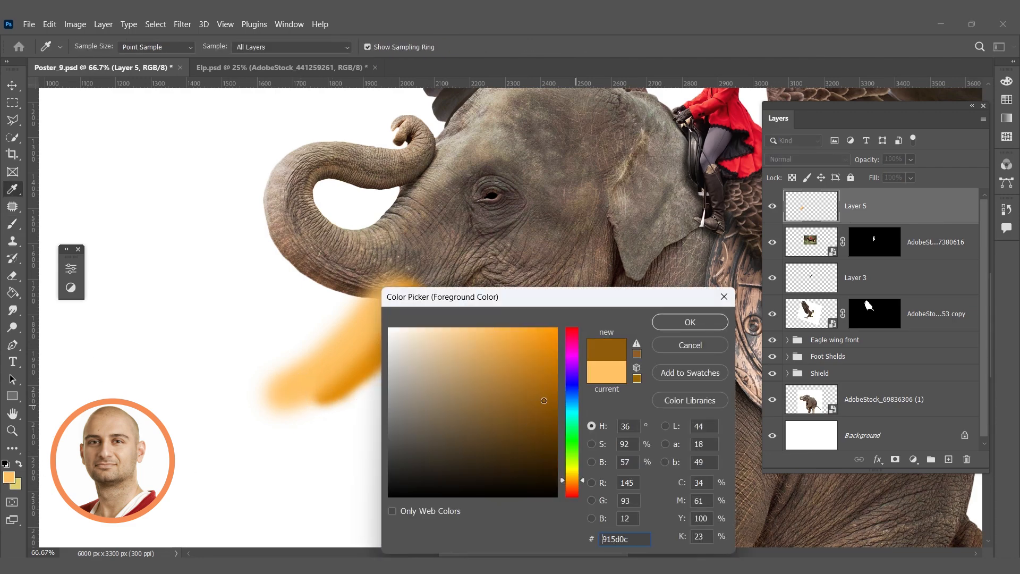
pyautogui.click(669, 323)
pyautogui.moveTo(425, 317)
pyautogui.mouseDown()
pyautogui.moveTo(412, 348)
pyautogui.moveTo(346, 425)
pyautogui.mouseUp()
pyautogui.hotkey('ctrl', 'z')
pyautogui.moveTo(426, 322); pyautogui.dragTo(340, 413)
pyautogui.hotkey('ctrl', 'z')
pyautogui.moveTo(432, 320); pyautogui.dragTo(323, 425)
pyautogui.hotkey('ctrl', 'z')
pyautogui.moveTo(431, 319)
pyautogui.mouseDown()
pyautogui.moveTo(346, 398)
pyautogui.moveTo(296, 446)
pyautogui.mouseUp()
pyautogui.hotkey('ctrl', 'z')
pyautogui.moveTo(426, 330)
pyautogui.mouseDown()
pyautogui.moveTo(393, 375)
pyautogui.moveTo(317, 439)
pyautogui.moveTo(411, 354)
pyautogui.moveTo(331, 425)
pyautogui.mouseUp()
pyautogui.hotkey('ctrl', 'z')
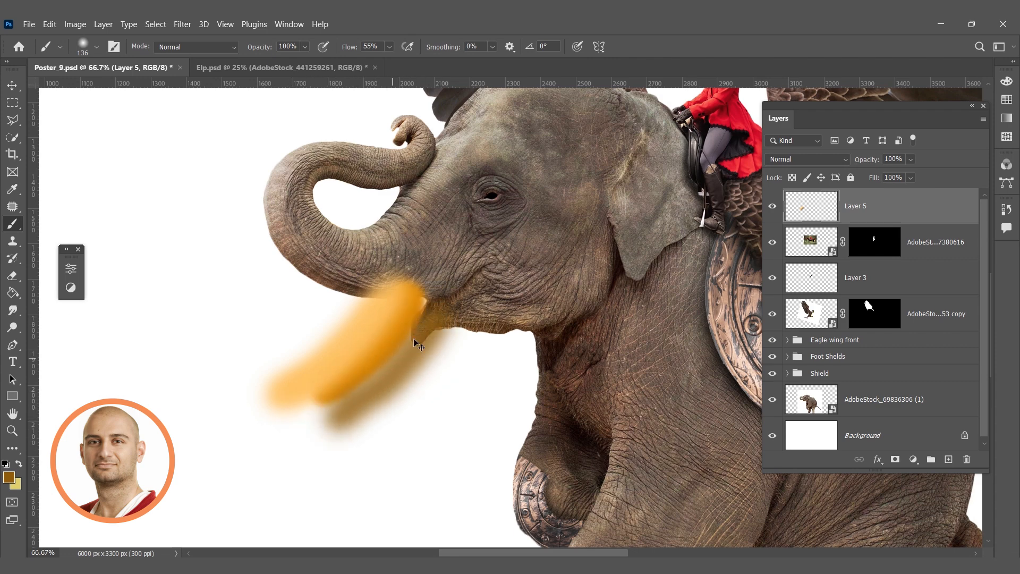
pyautogui.hotkey('ctrl', 'z')
pyautogui.moveTo(423, 319); pyautogui.dragTo(318, 437)
pyautogui.hotkey('ctrl', 'z')
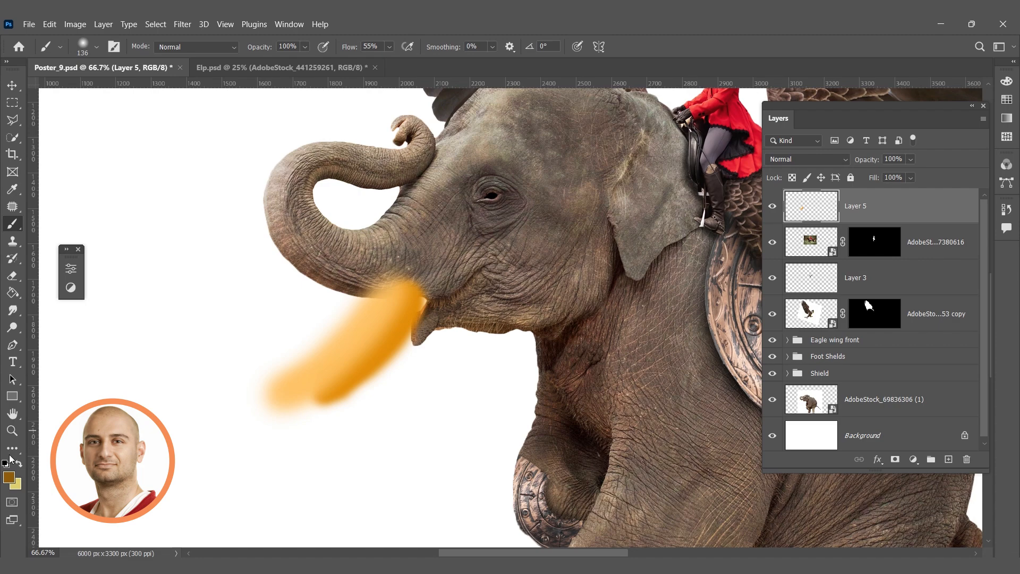
# Paint a soft brown #a46a10 shading stroke along the underside of the orange shape, undoing the surplus strokes
pyautogui.click(9, 478)
pyautogui.moveTo(543, 398); pyautogui.dragTo(541, 388)
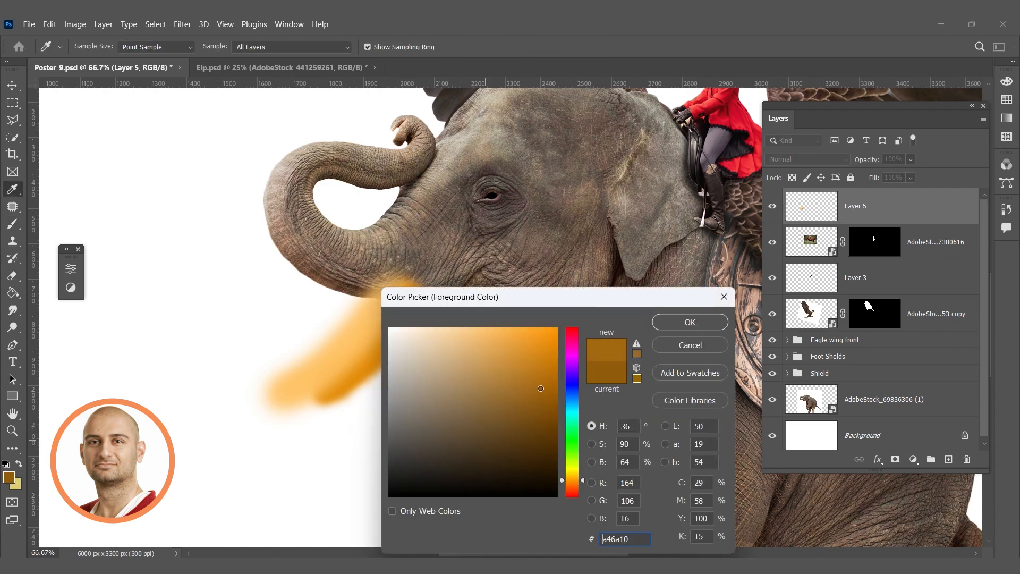
pyautogui.click(690, 322)
pyautogui.moveTo(425, 319); pyautogui.dragTo(362, 380)
pyautogui.moveTo(444, 319); pyautogui.dragTo(337, 421)
pyautogui.hotkey('ctrl', 'z')
pyautogui.moveTo(433, 320)
pyautogui.mouseDown()
pyautogui.moveTo(376, 386)
pyautogui.moveTo(318, 428)
pyautogui.moveTo(422, 330)
pyautogui.moveTo(386, 377)
pyautogui.moveTo(332, 419)
pyautogui.mouseUp()
pyautogui.hotkey('ctrl', 'z')
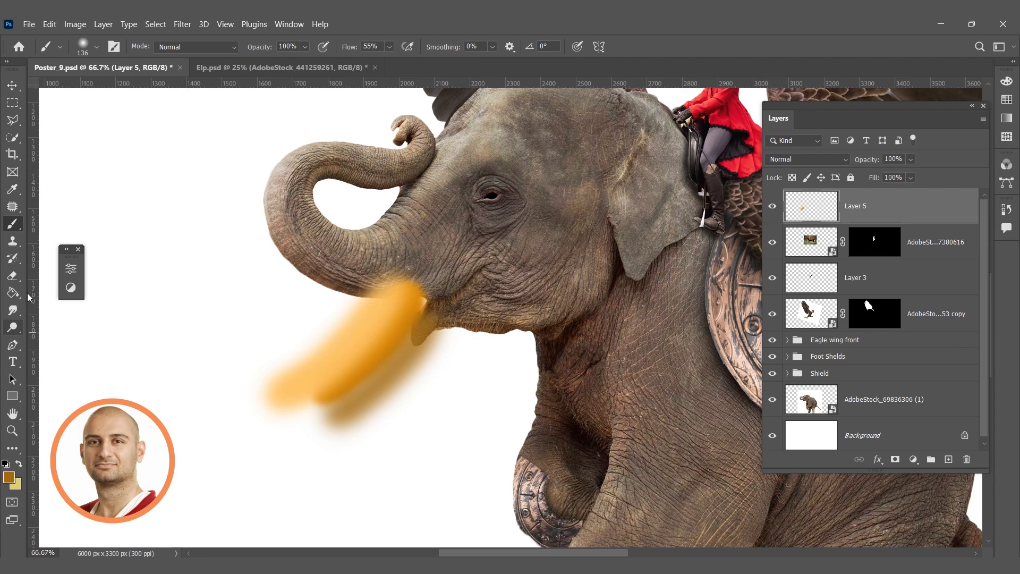
pyautogui.click(12, 119)
pyautogui.click(398, 299)
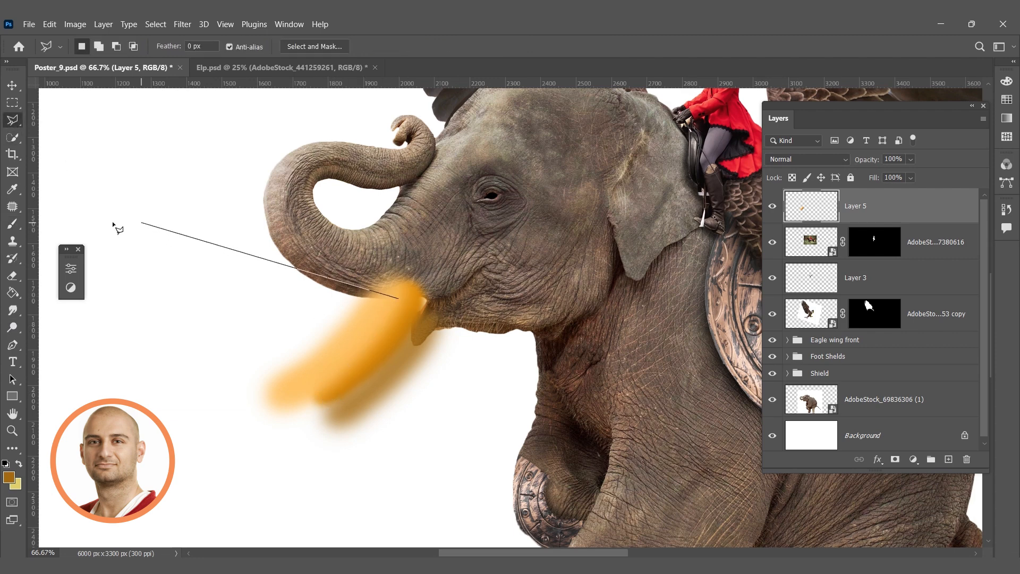
pyautogui.click(610, 337)
pyautogui.doubleClick(649, 334)
# Start a tusk outline with the Pen tool in Path mode, curving from the mouth down to the tusk's tip
pyautogui.keyDown('ctrl'); pyautogui.click(702, 344); pyautogui.keyUp('ctrl')
pyautogui.moveTo(658, 342)
pyautogui.mouseDown()
pyautogui.moveTo(616, 362)
pyautogui.moveTo(574, 323)
pyautogui.mouseUp()
pyautogui.click(13, 344)
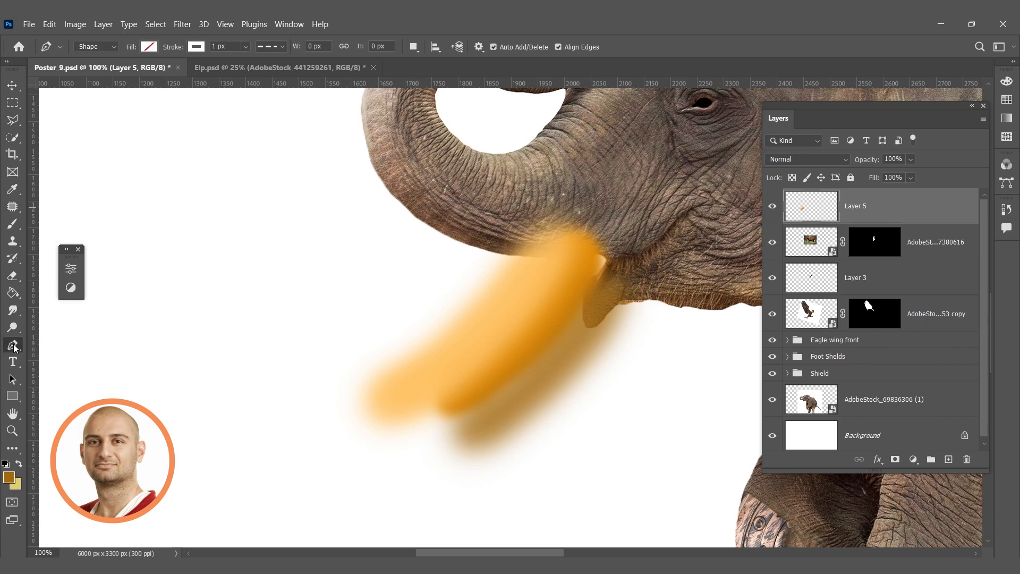
pyautogui.click(92, 69)
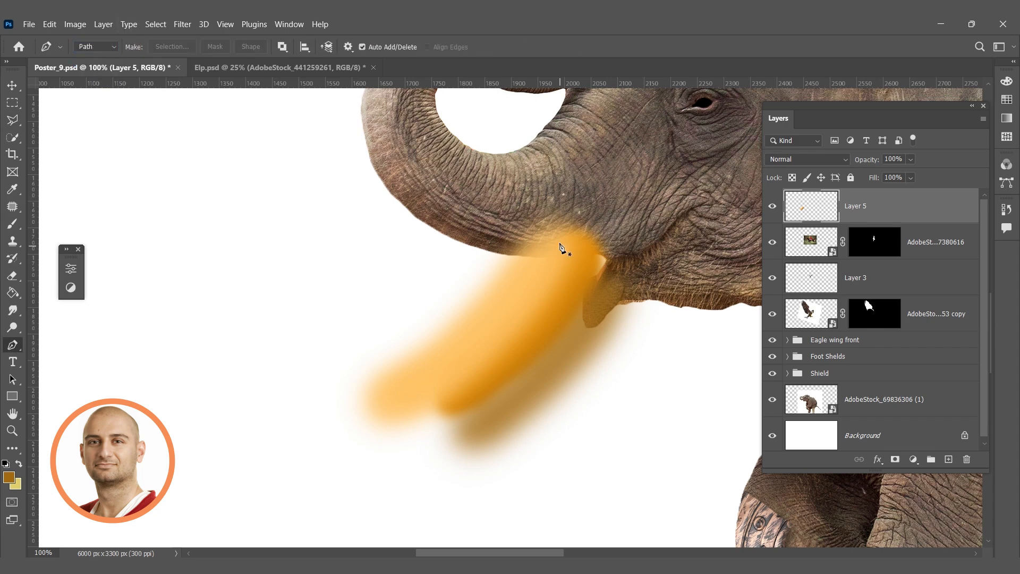
pyautogui.click(568, 237)
pyautogui.moveTo(431, 403); pyautogui.dragTo(375, 437)
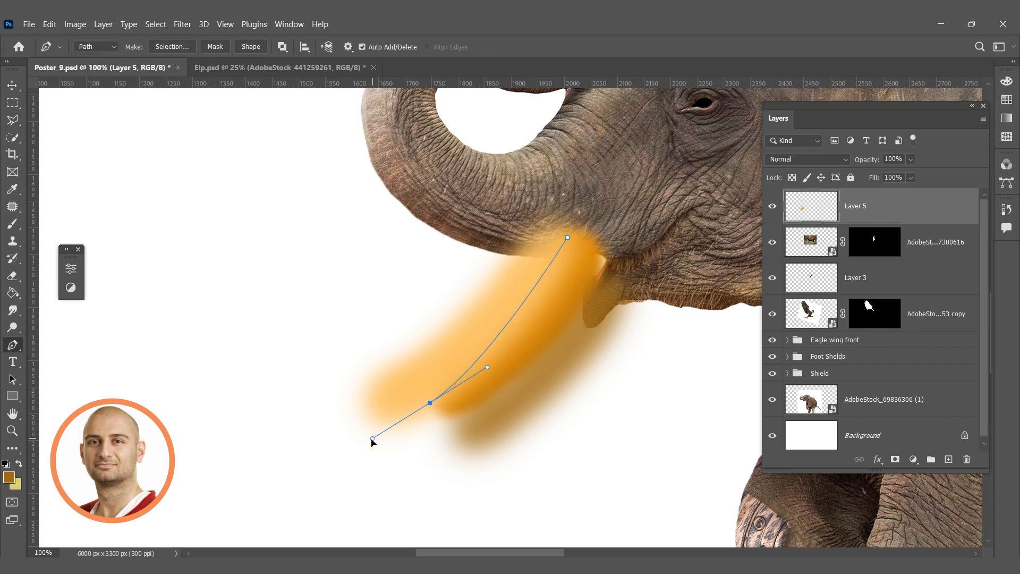
# Complete the tusk path with a curved lower edge back up to the mouth and close it around the tusk's base
pyautogui.keyDown('alt'); pyautogui.click(509, 384); pyautogui.keyUp('alt')
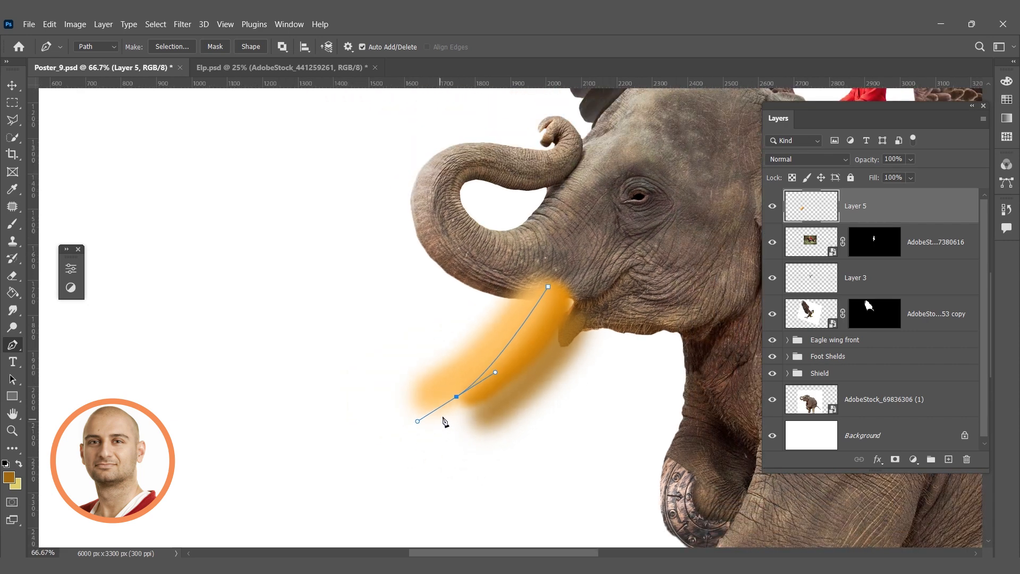
pyautogui.moveTo(457, 396); pyautogui.dragTo(536, 350)
pyautogui.moveTo(432, 415); pyautogui.dragTo(444, 406)
pyautogui.moveTo(548, 343); pyautogui.dragTo(541, 338)
pyautogui.moveTo(568, 295); pyautogui.dragTo(621, 193)
pyautogui.click(588, 294)
pyautogui.click(587, 291)
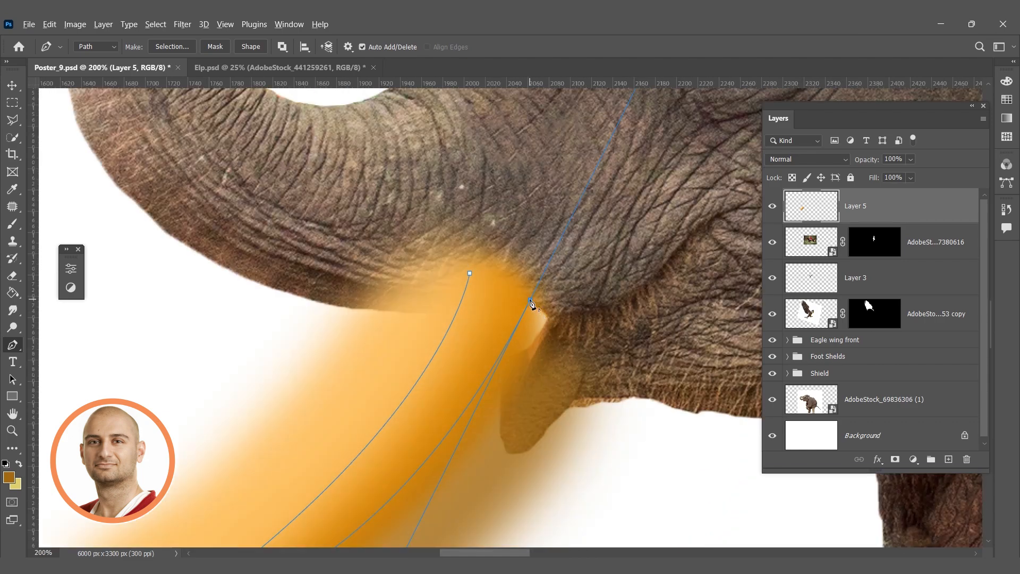
pyautogui.moveTo(531, 300); pyautogui.dragTo(542, 285)
pyautogui.click(510, 315)
pyautogui.click(510, 315)
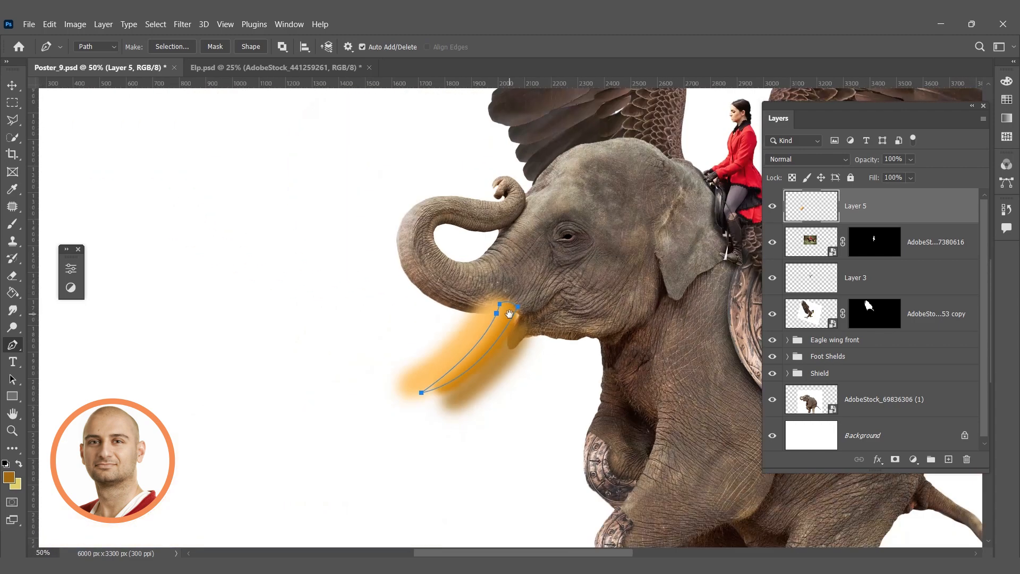
# Turn the tusk path into a selection and add it as a layer mask on Layer 5
pyautogui.rightClick(524, 314)
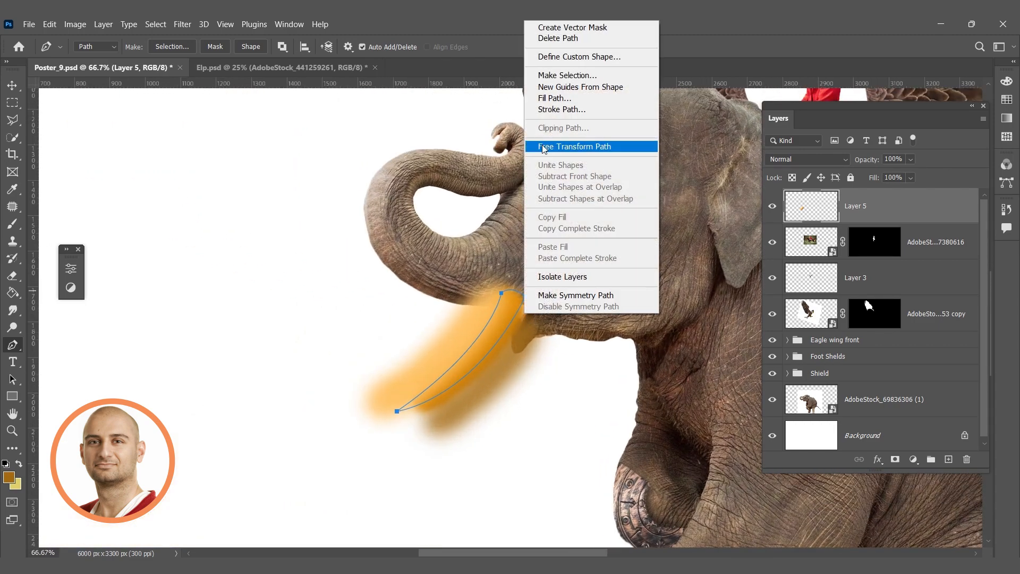
pyautogui.click(547, 76)
pyautogui.click(581, 156)
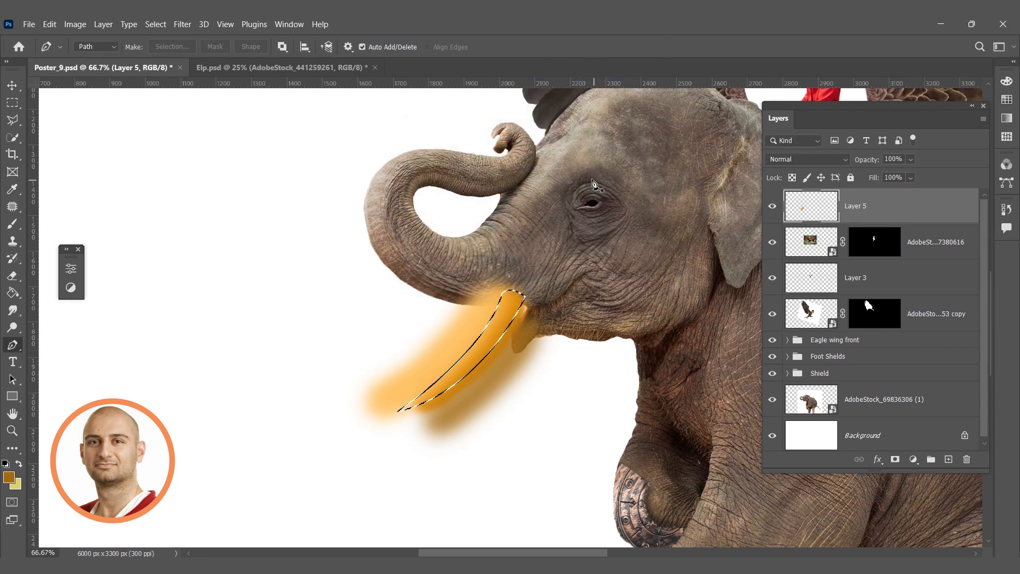
pyautogui.click(895, 460)
# Fill out the tusk's base and tip on Layer 5's image using a 56 px brush and orange sampled from the tusk
pyautogui.keyDown('alt'); pyautogui.click(563, 395); pyautogui.keyUp('alt')
pyautogui.keyDown('ctrl'); pyautogui.click(554, 372); pyautogui.keyUp('ctrl')
pyautogui.keyDown('ctrl'); pyautogui.click(485, 338); pyautogui.keyUp('ctrl')
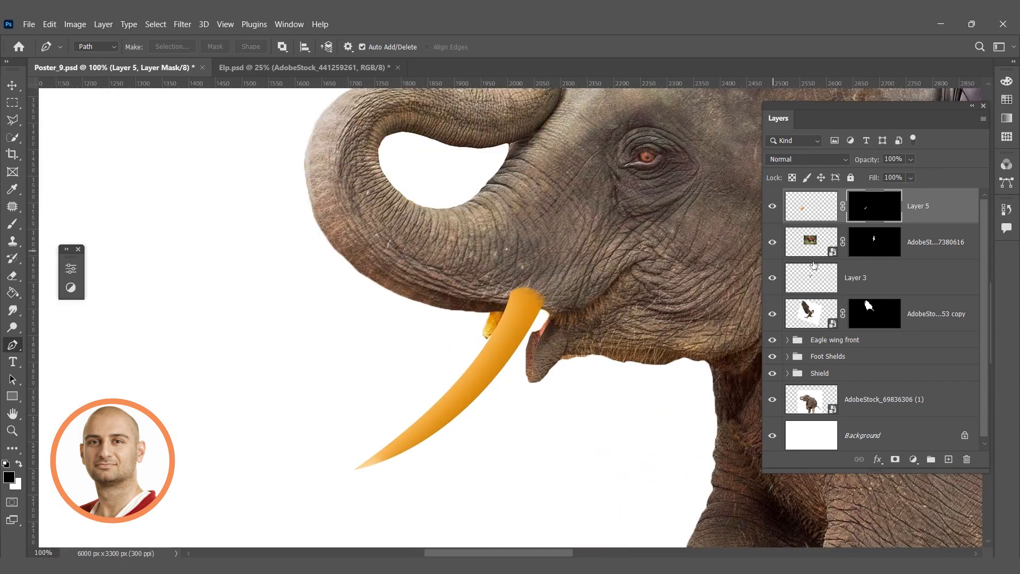
pyautogui.press('b')
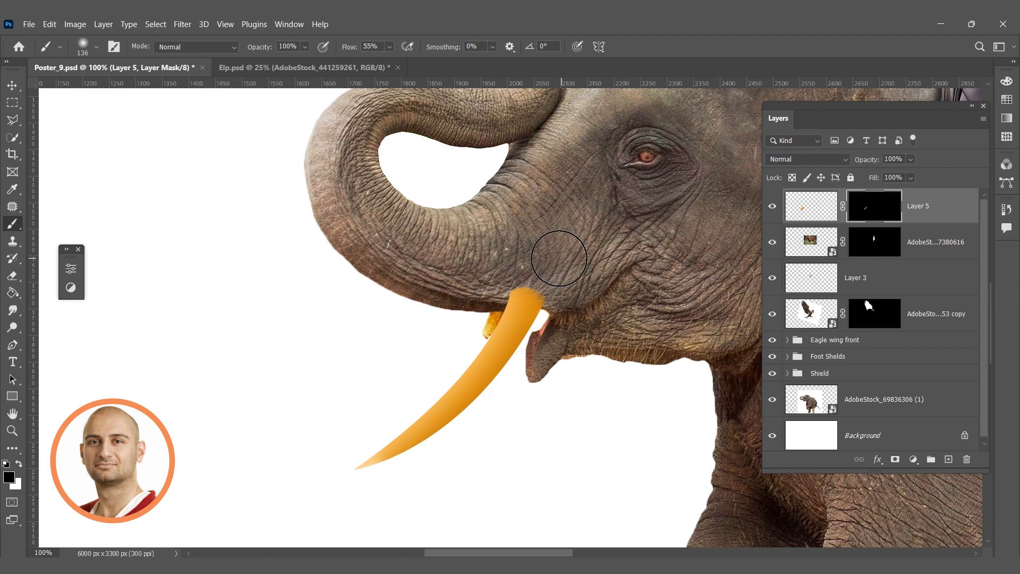
pyautogui.click(813, 215)
pyautogui.hotkey('ctrl', '+')
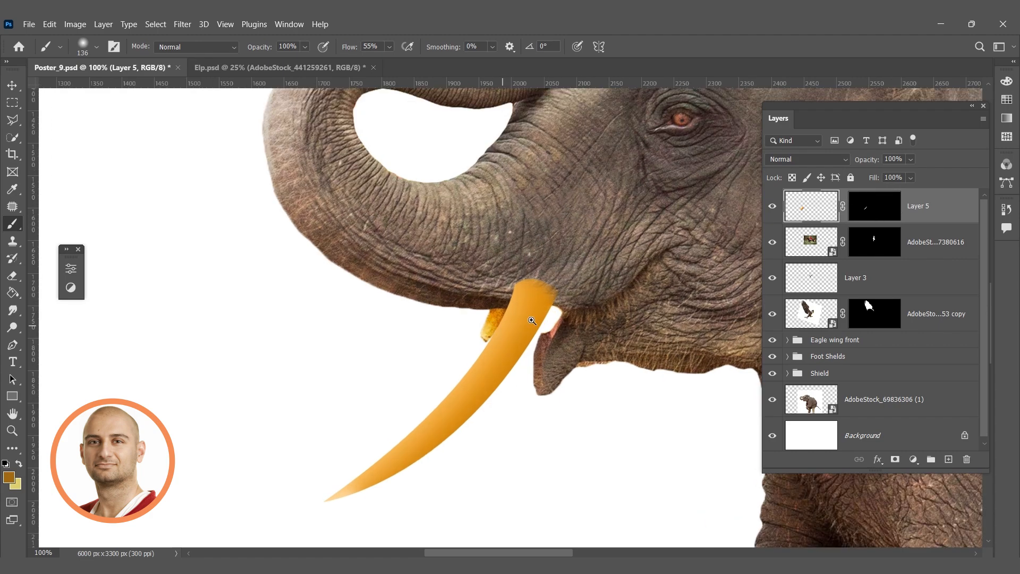
pyautogui.keyDown('alt'); pyautogui.click(584, 289); pyautogui.keyUp('alt')
pyautogui.rightClick(574, 292)
pyautogui.write('56')
pyautogui.press('Return')
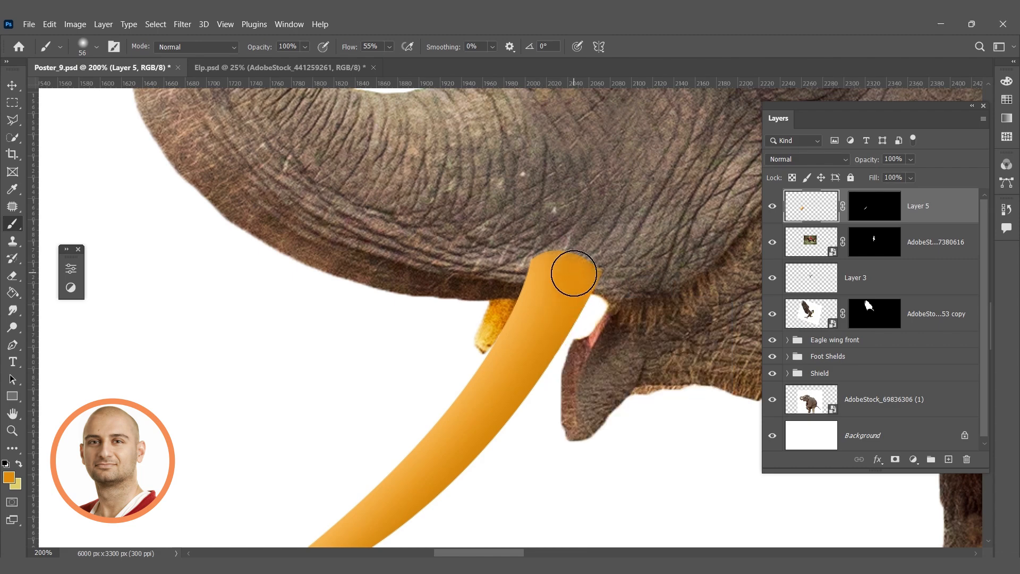
pyautogui.hotkey('ctrl', '-')
pyautogui.moveTo(485, 380); pyautogui.dragTo(478, 329)
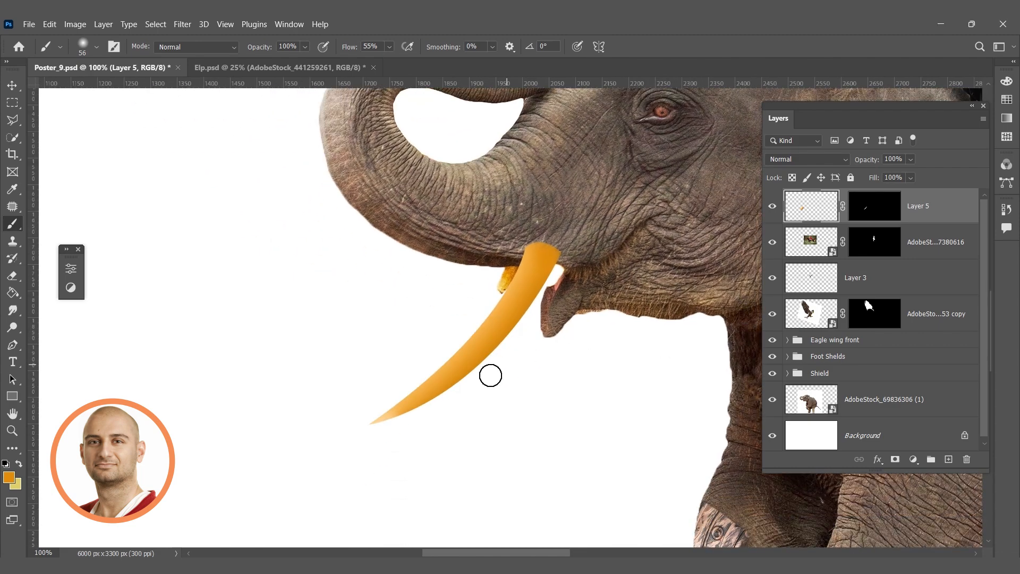
pyautogui.moveTo(389, 419); pyautogui.dragTo(373, 431)
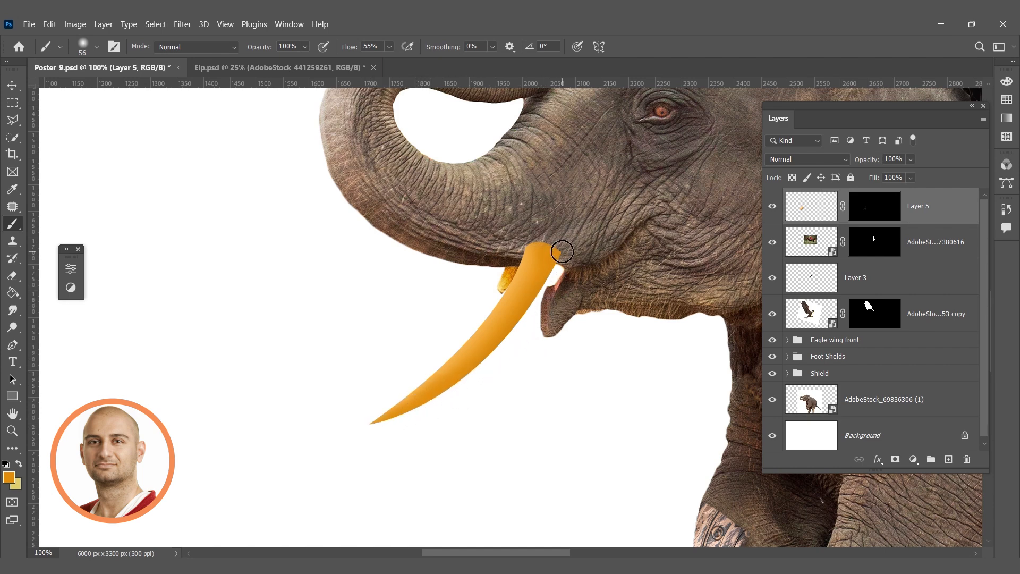
# Paint a light orange #fec46b highlight along the tusk's upper edge from tip to base
pyautogui.keyDown('alt'); pyautogui.click(504, 303); pyautogui.keyUp('alt')
pyautogui.click(5, 479)
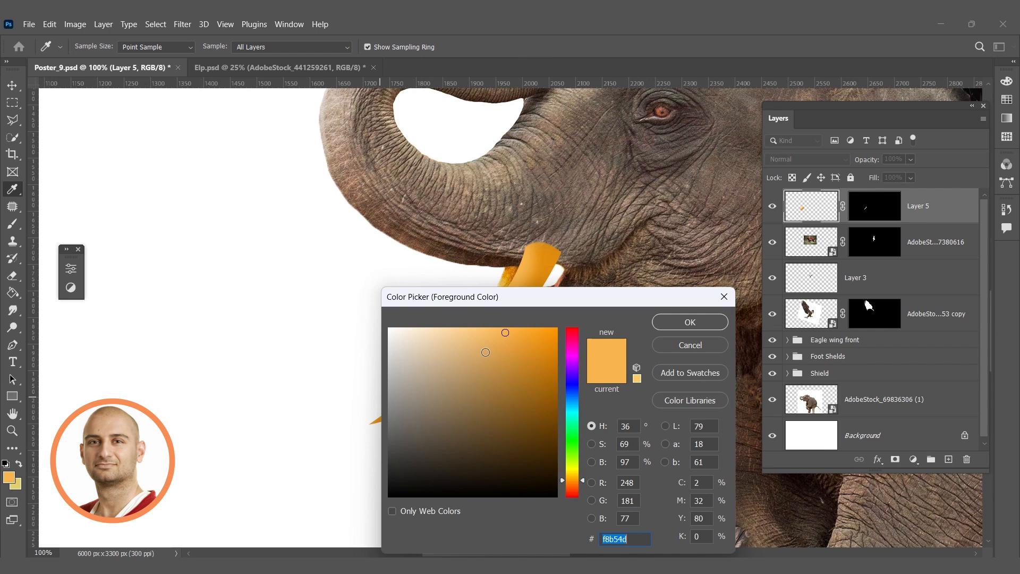
pyautogui.click(485, 333)
pyautogui.click(690, 322)
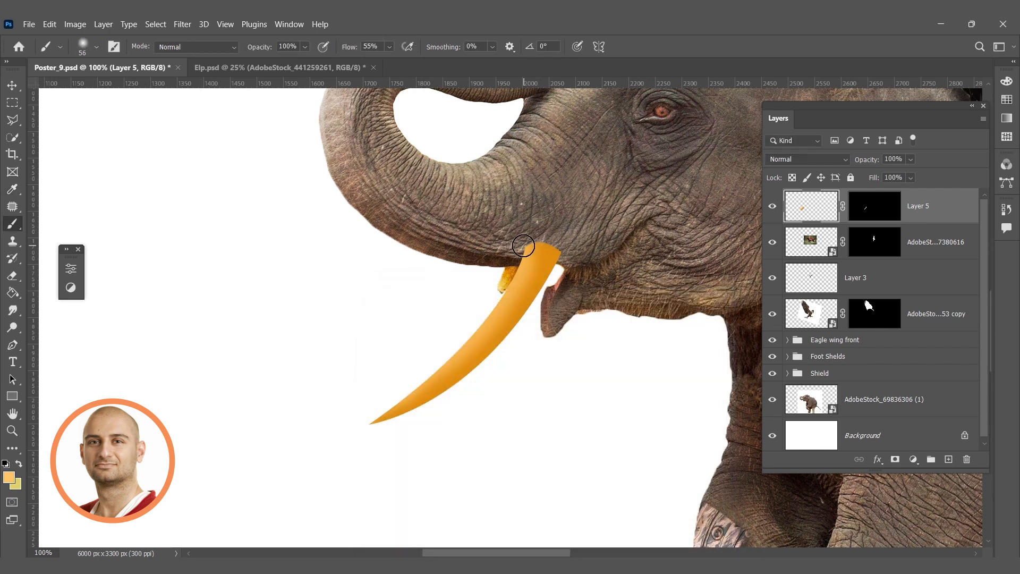
pyautogui.moveTo(477, 335); pyautogui.dragTo(388, 413)
pyautogui.moveTo(505, 299); pyautogui.dragTo(532, 229)
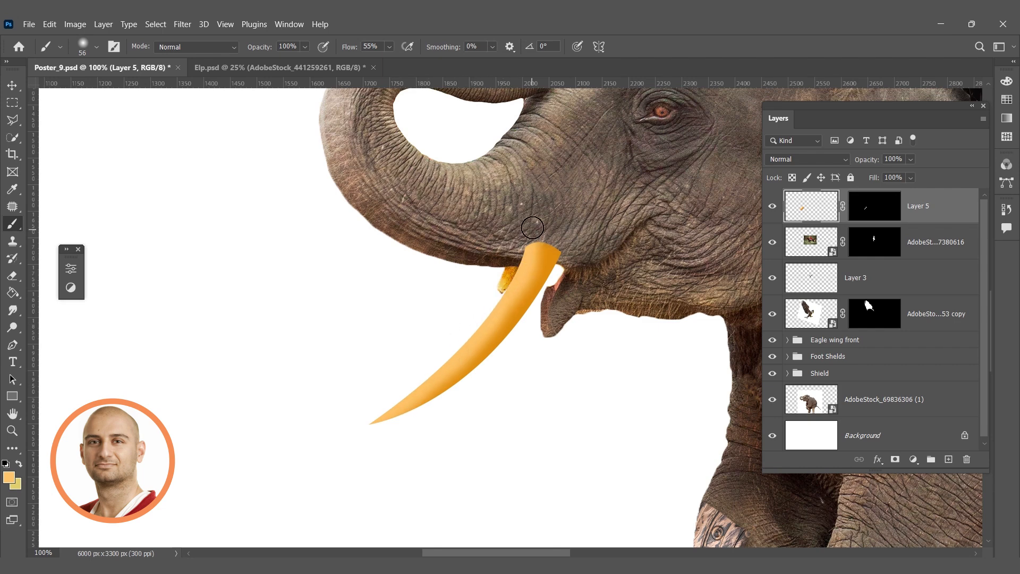
# Set the foreground colour to darker orange #d88f1e
pyautogui.click(7, 478)
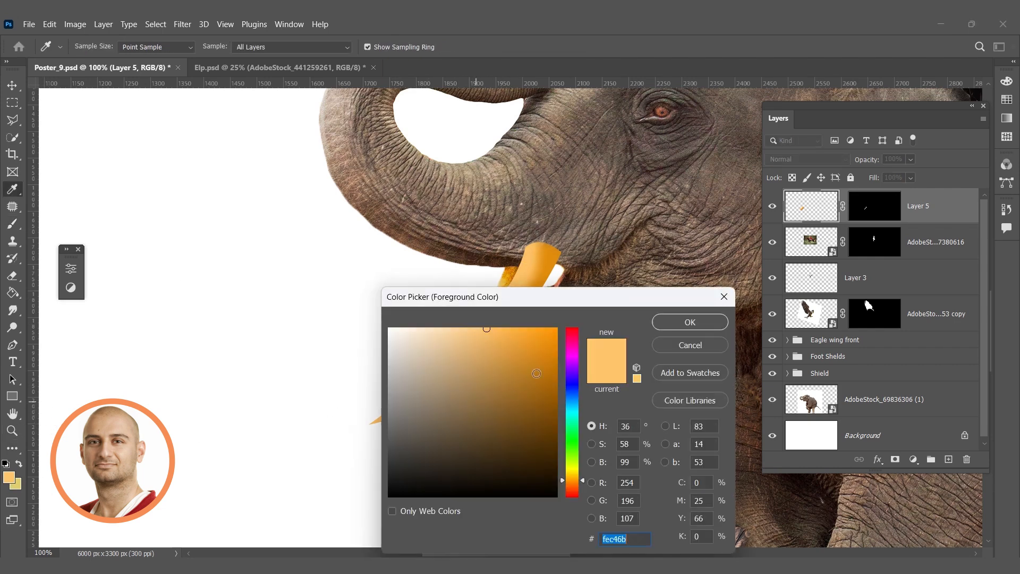
pyautogui.click(529, 377)
pyautogui.click(534, 354)
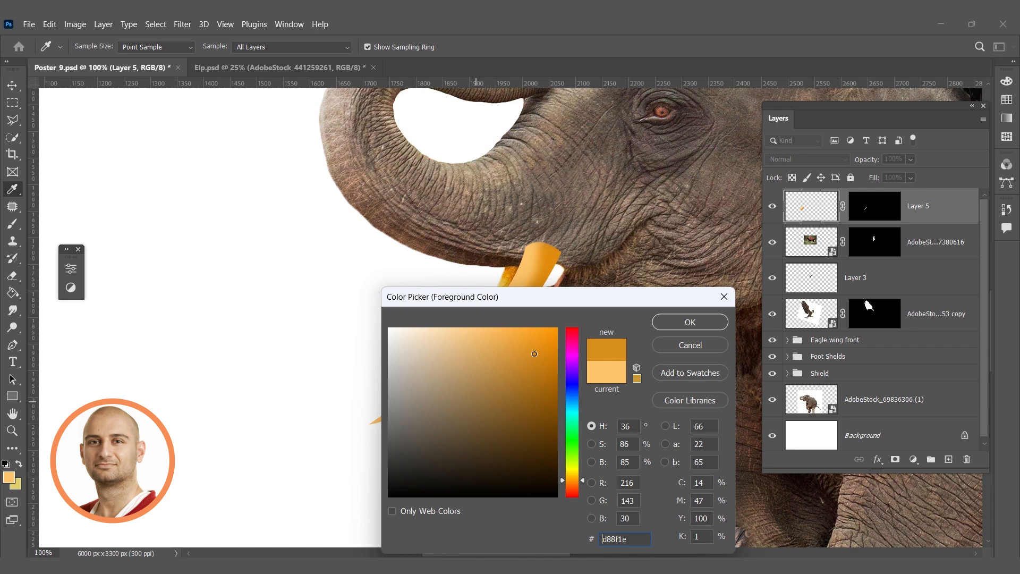
pyautogui.click(670, 326)
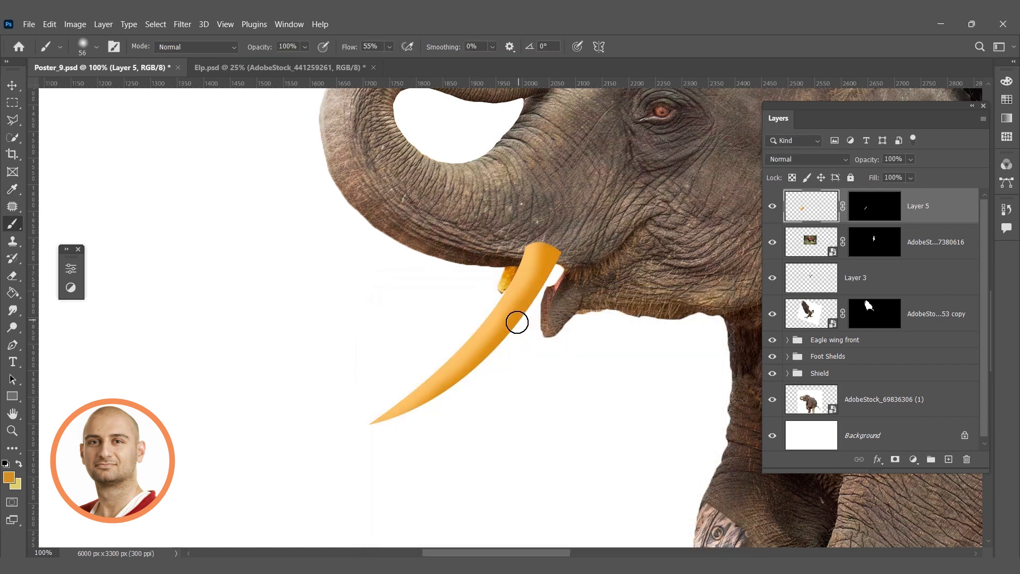
# Change the foreground colour to a deeper, more saturated orange for shading the tusk's underside
pyautogui.click(8, 477)
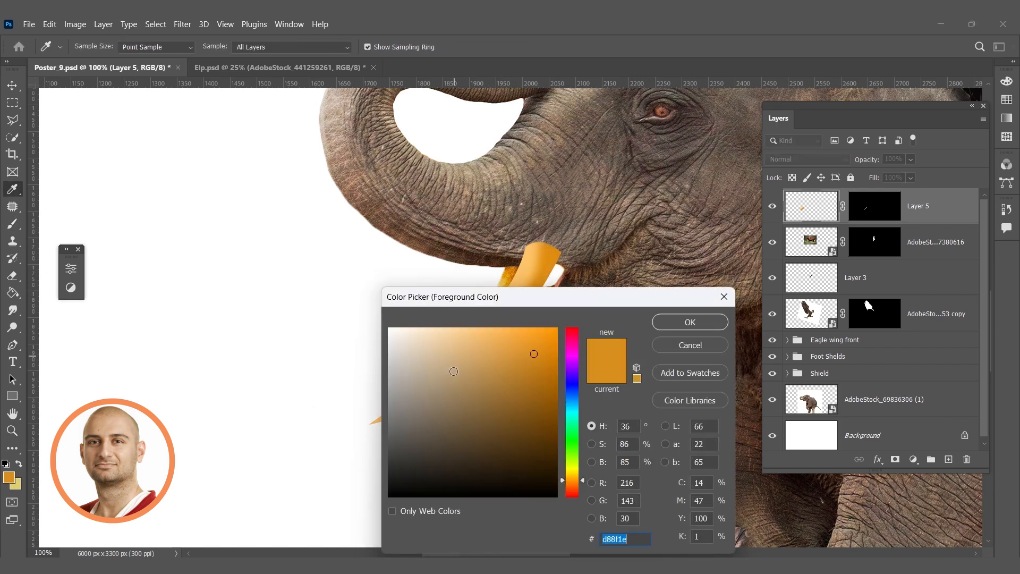
pyautogui.click(549, 365)
pyautogui.click(661, 322)
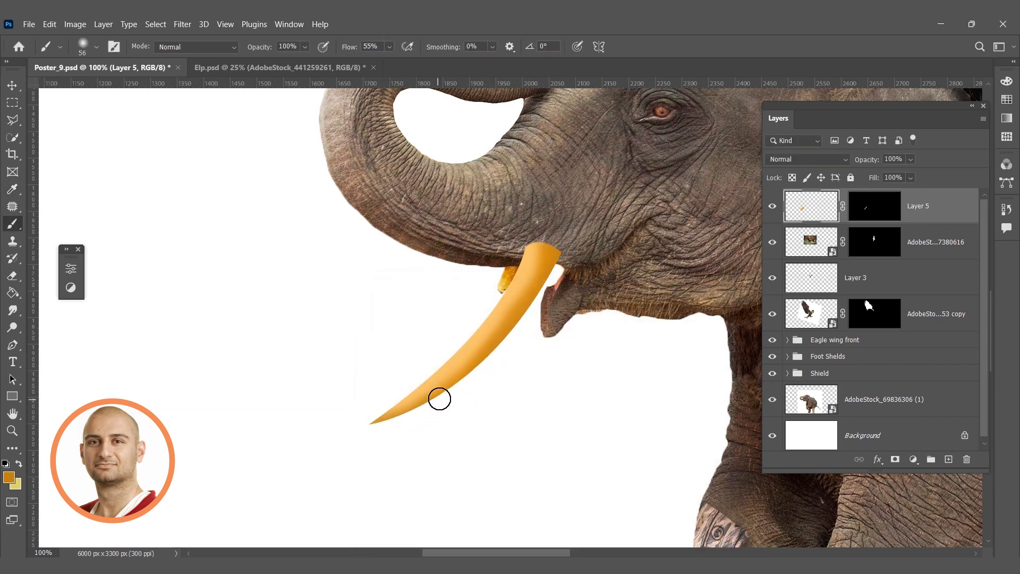
# Change the foreground colour to a darker brownish orange for shading the tusk
pyautogui.keyDown('alt'); pyautogui.click(571, 280); pyautogui.keyUp('alt')
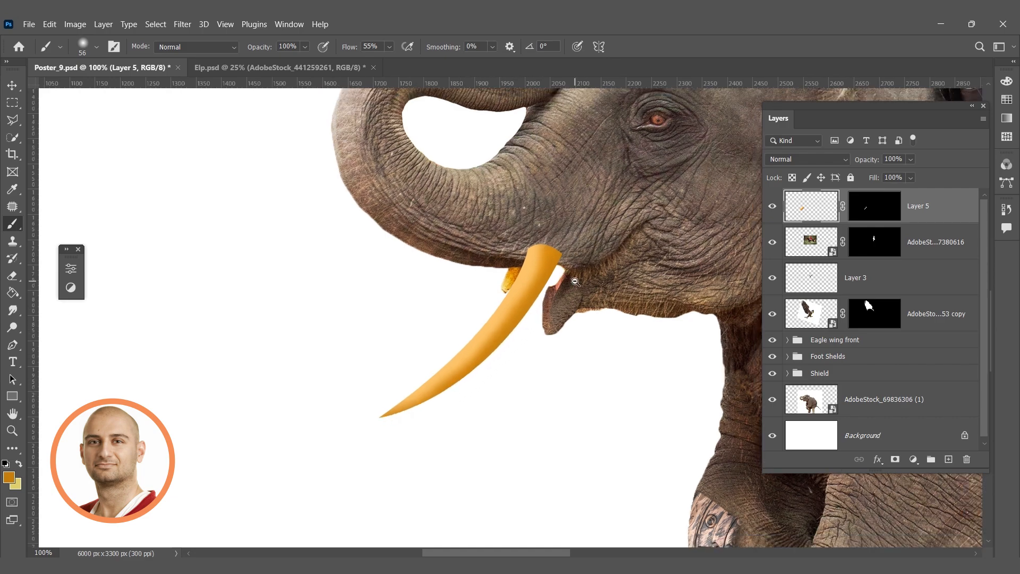
pyautogui.keyDown('ctrl'); pyautogui.click(571, 280); pyautogui.keyUp('ctrl')
pyautogui.keyDown('ctrl'); pyautogui.click(572, 280); pyautogui.keyUp('ctrl')
pyautogui.moveTo(535, 287); pyautogui.dragTo(542, 261)
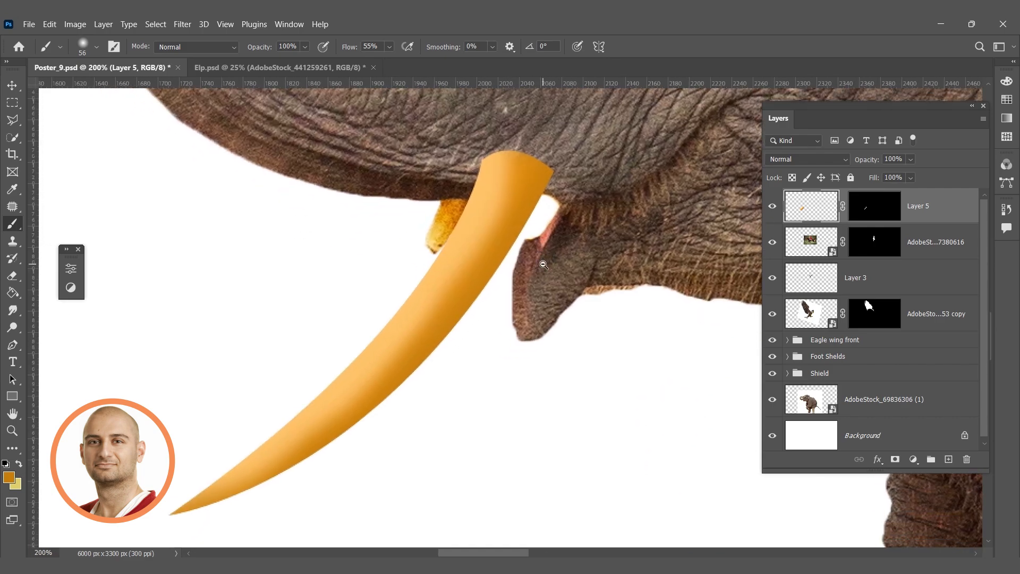
pyautogui.keyDown('alt'); pyautogui.click(543, 262); pyautogui.keyUp('alt')
pyautogui.click(9, 476)
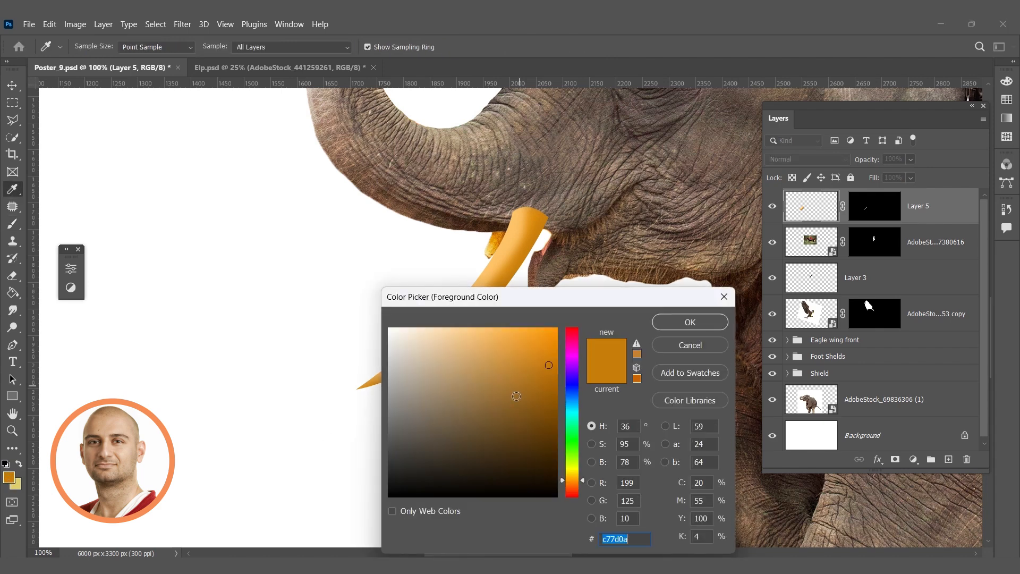
pyautogui.click(555, 412)
pyautogui.click(690, 322)
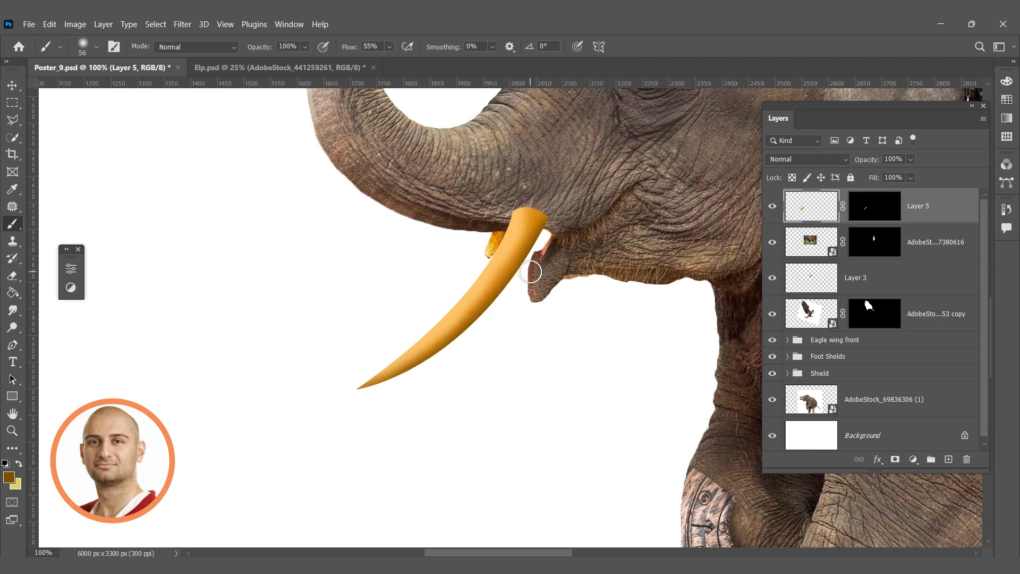
# Round off the tusk base's corner beside the mouth by painting black on Layer 5's mask with a 9 px hard round brush
pyautogui.keyDown('ctrl'); pyautogui.keyDown('alt'); pyautogui.click(573, 204); pyautogui.keyUp('alt'); pyautogui.keyUp('ctrl')
pyautogui.keyDown('ctrl'); pyautogui.keyDown('alt'); pyautogui.click(573, 203); pyautogui.keyUp('alt'); pyautogui.keyUp('ctrl')
pyautogui.keyDown('ctrl'); pyautogui.keyDown('alt'); pyautogui.click(574, 204); pyautogui.keyUp('alt'); pyautogui.keyUp('ctrl')
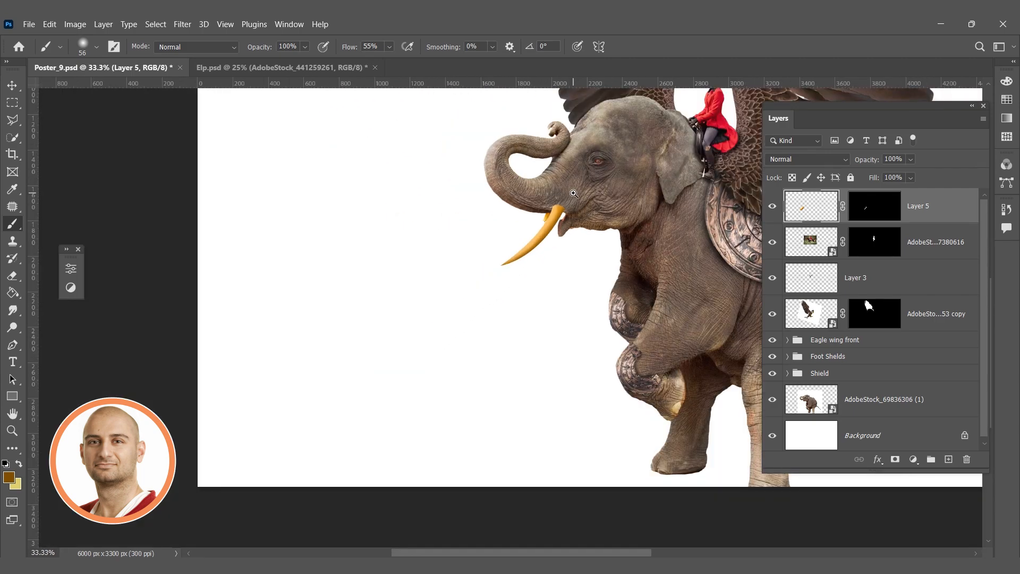
pyautogui.keyDown('ctrl'); pyautogui.click(574, 194); pyautogui.keyUp('ctrl')
pyautogui.keyDown('ctrl'); pyautogui.click(571, 199); pyautogui.keyUp('ctrl')
pyautogui.keyDown('ctrl'); pyautogui.click(553, 223); pyautogui.keyUp('ctrl')
pyautogui.keyDown('ctrl'); pyautogui.click(541, 240); pyautogui.keyUp('ctrl')
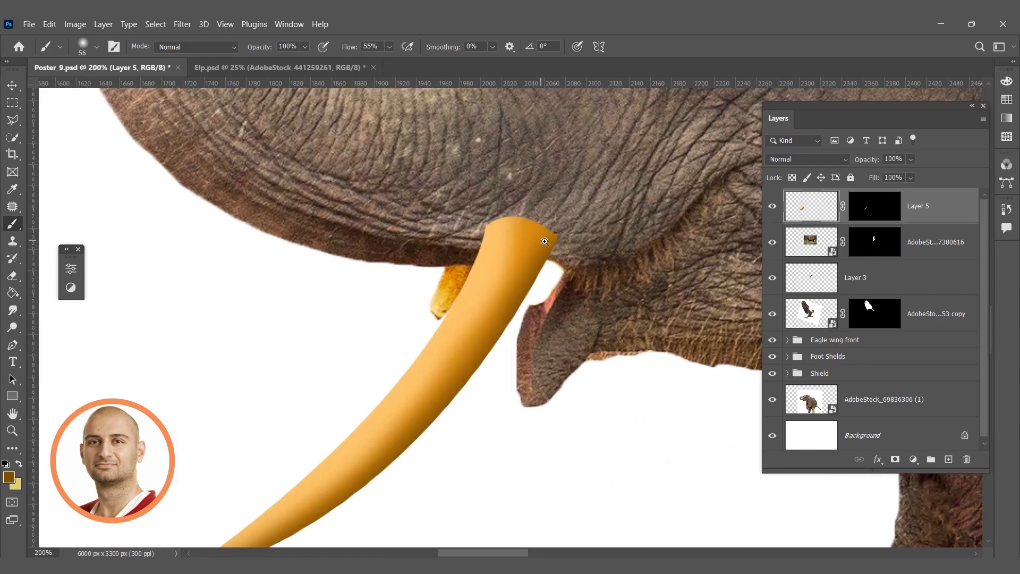
pyautogui.keyDown('ctrl'); pyautogui.click(542, 241); pyautogui.keyUp('ctrl')
pyautogui.click(871, 208)
pyautogui.keyDown('ctrl'); pyautogui.click(541, 282); pyautogui.keyUp('ctrl')
pyautogui.rightClick(628, 297)
pyautogui.click(683, 399)
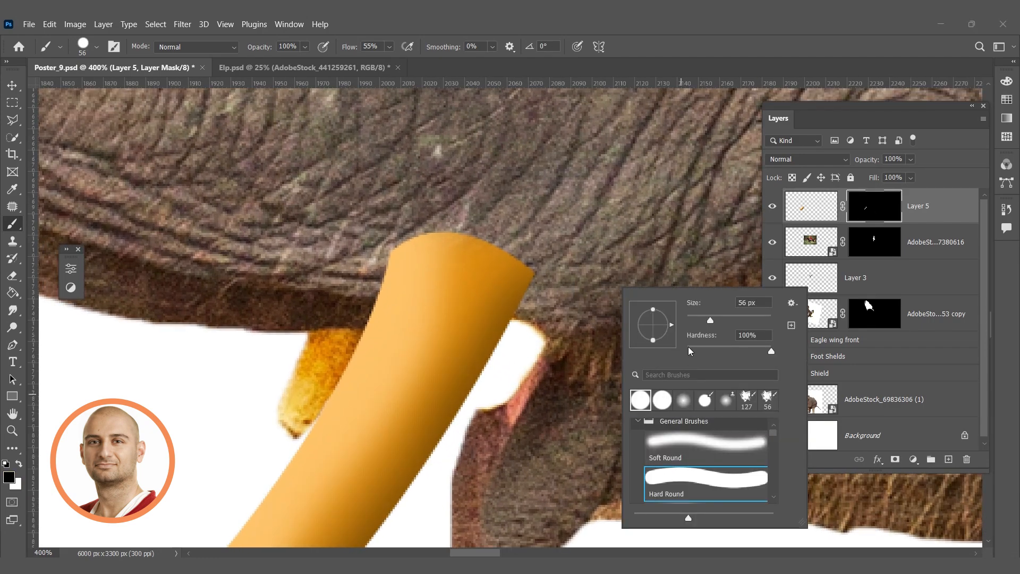
pyautogui.moveTo(699, 322); pyautogui.dragTo(691, 320)
pyautogui.moveTo(537, 269); pyautogui.dragTo(549, 290)
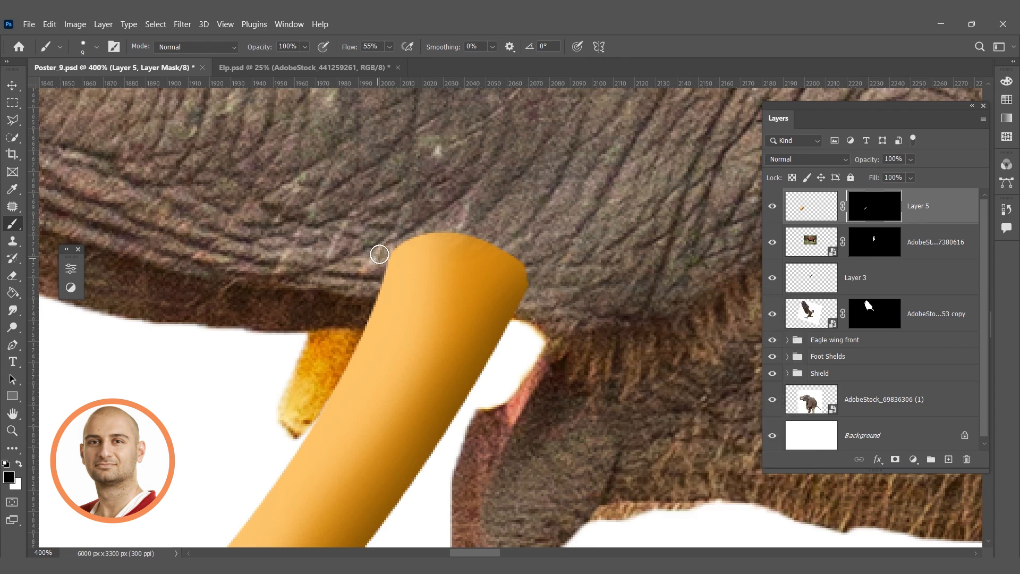
# Shade the rim of the tusk's base dark orange on Layer 5's image with a 21 px soft round brush
pyautogui.click(814, 213)
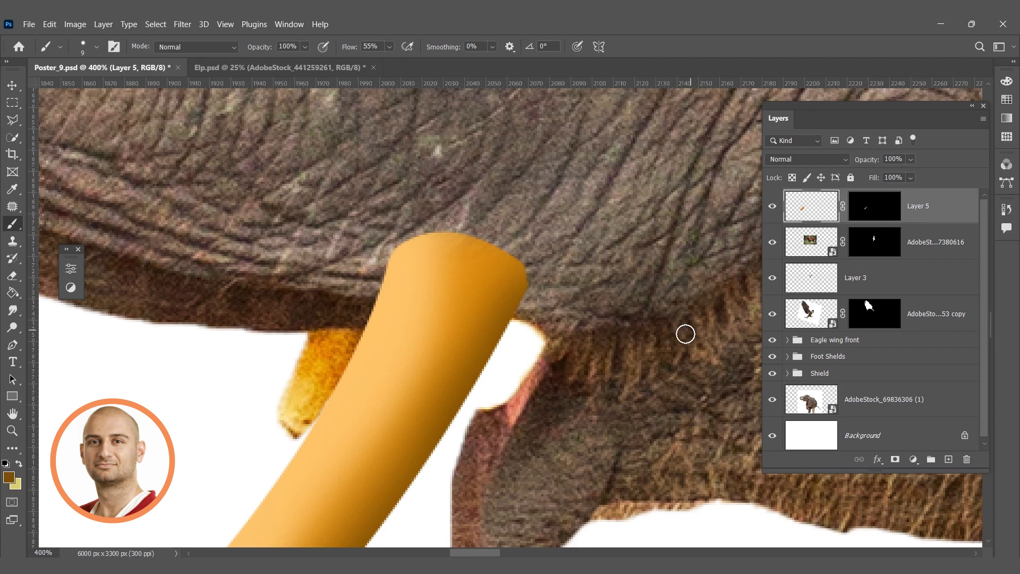
pyautogui.keyDown('alt'); pyautogui.click(506, 332); pyautogui.keyUp('alt')
pyautogui.rightClick(518, 227)
pyautogui.click(597, 372)
pyautogui.click(623, 255)
pyautogui.moveTo(399, 243)
pyautogui.mouseDown()
pyautogui.moveTo(503, 246)
pyautogui.moveTo(553, 301)
pyautogui.mouseUp()
pyautogui.hotkey('ctrl', 'z')
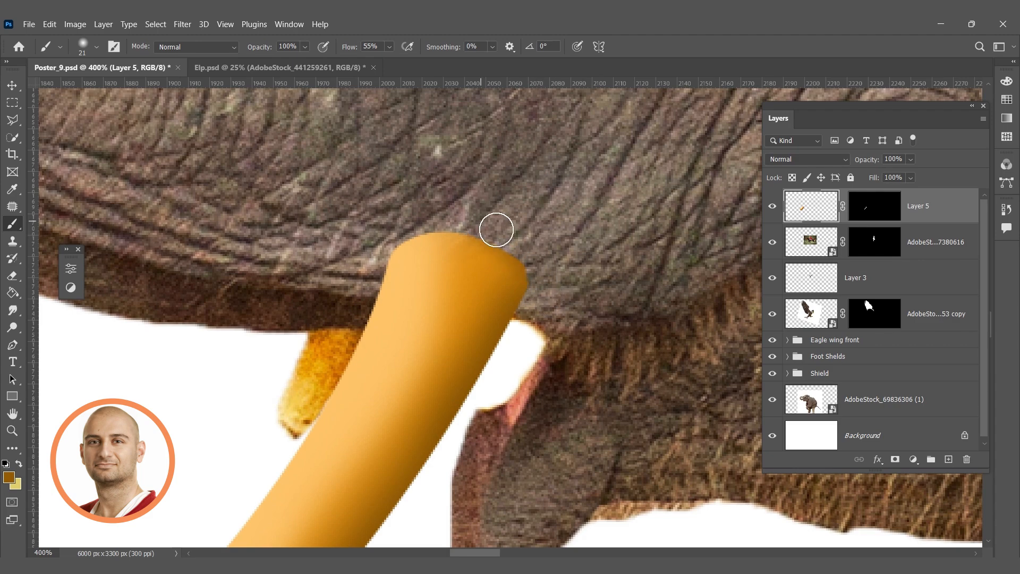
pyautogui.moveTo(451, 227)
pyautogui.mouseDown()
pyautogui.moveTo(384, 225)
pyautogui.moveTo(350, 239)
pyautogui.mouseUp()
pyautogui.keyDown('alt'); pyautogui.click(513, 261); pyautogui.keyUp('alt')
pyautogui.keyDown('alt'); pyautogui.click(513, 262); pyautogui.keyUp('alt')
pyautogui.keyDown('alt'); pyautogui.click(514, 261); pyautogui.keyUp('alt')
pyautogui.keyDown('alt'); pyautogui.click(513, 261); pyautogui.keyUp('alt')
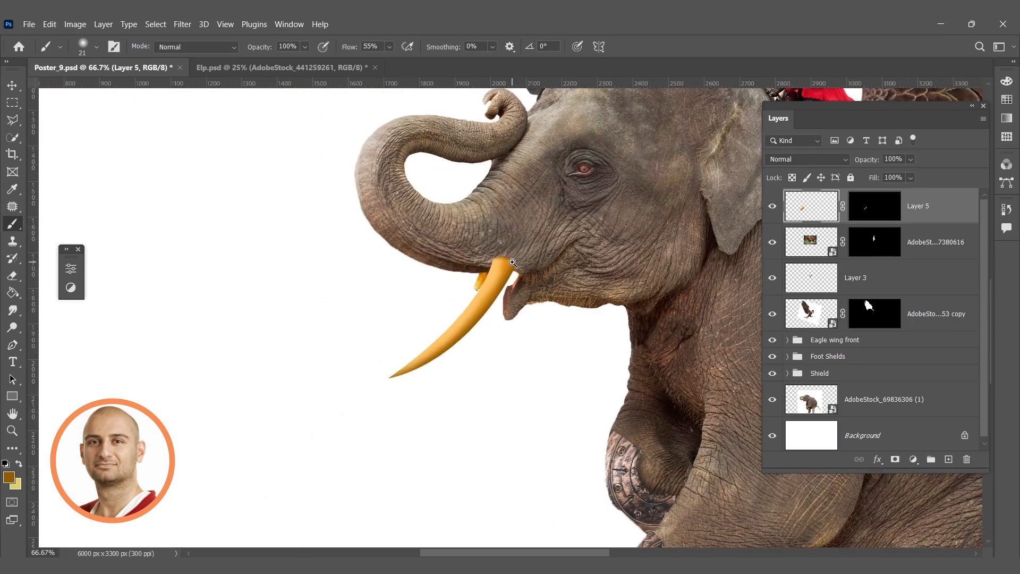
# Paint a thin white #ffffff highlight along the rim of the tusk's base with a 10 px soft round brush
pyautogui.scroll(4, 513, 261)
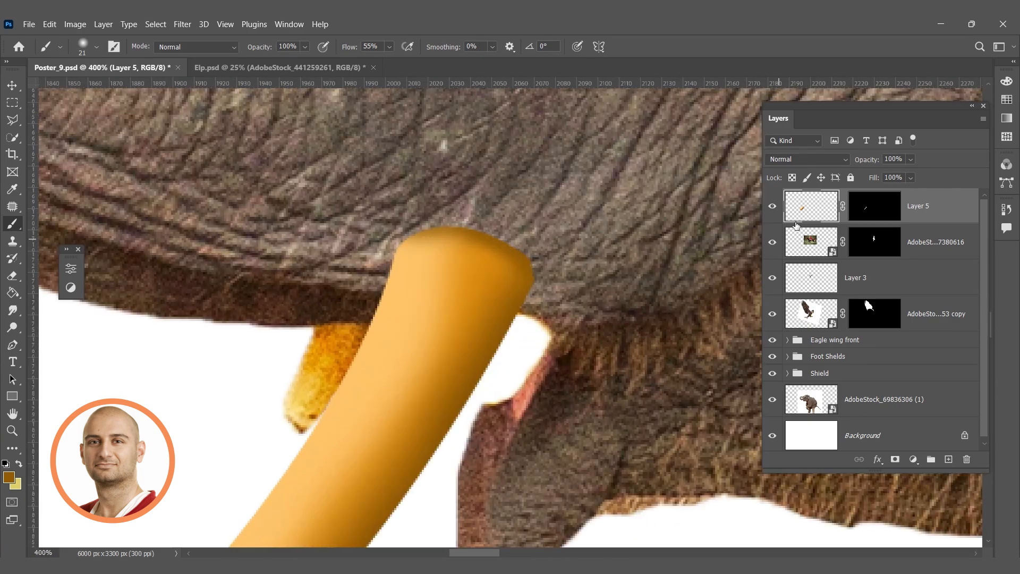
pyautogui.click(9, 477)
pyautogui.write('ffffff')
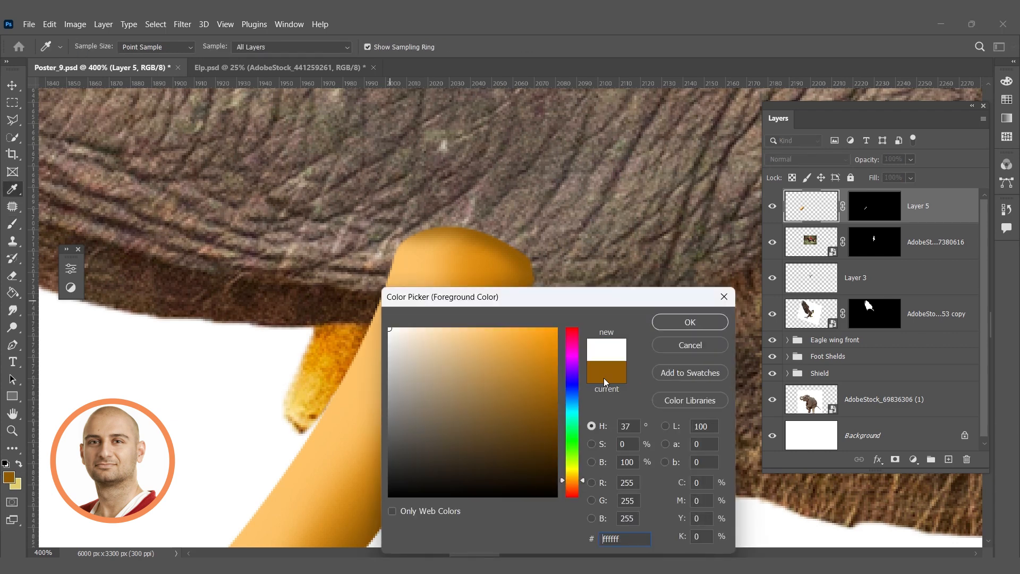
pyautogui.click(682, 321)
pyautogui.press('b')
pyautogui.rightClick(582, 259)
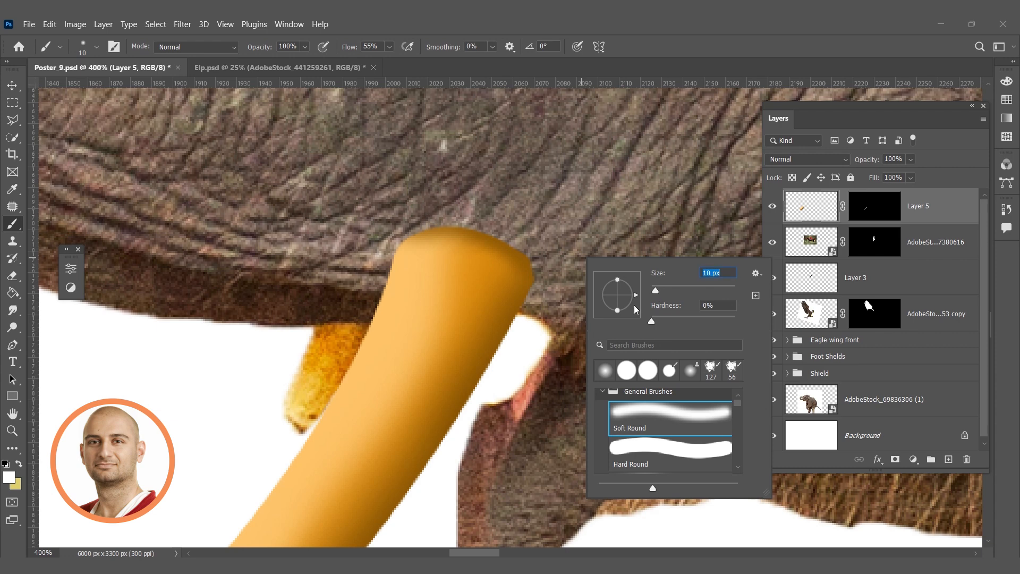
pyautogui.moveTo(400, 239)
pyautogui.mouseDown()
pyautogui.moveTo(444, 223)
pyautogui.moveTo(485, 239)
pyautogui.mouseUp()
pyautogui.hotkey('ctrl', 'z')
pyautogui.moveTo(426, 226); pyautogui.dragTo(522, 246)
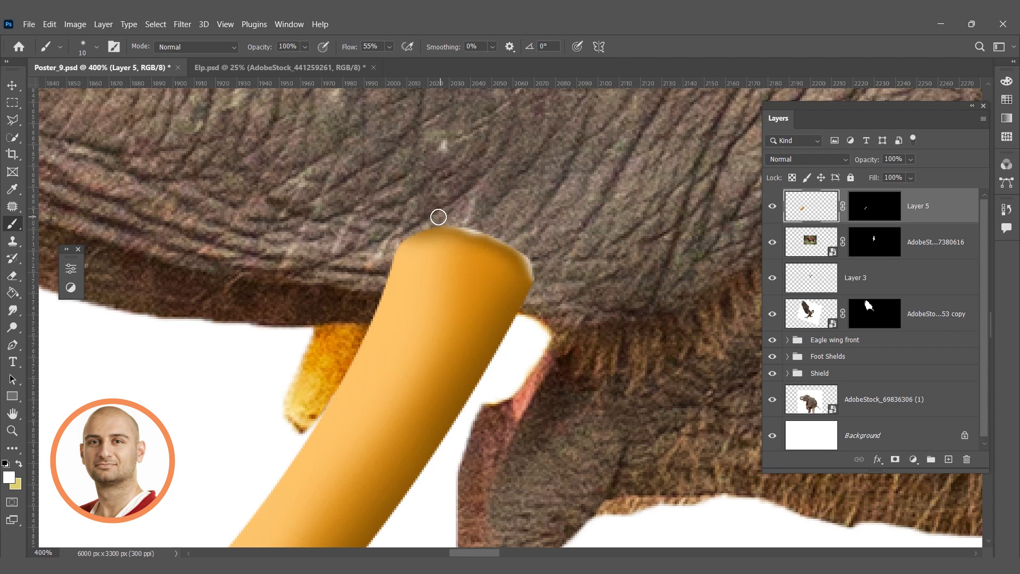
pyautogui.moveTo(406, 230)
pyautogui.mouseDown()
pyautogui.moveTo(440, 223)
pyautogui.moveTo(496, 237)
pyautogui.mouseUp()
pyautogui.scroll(-8, 522, 277)
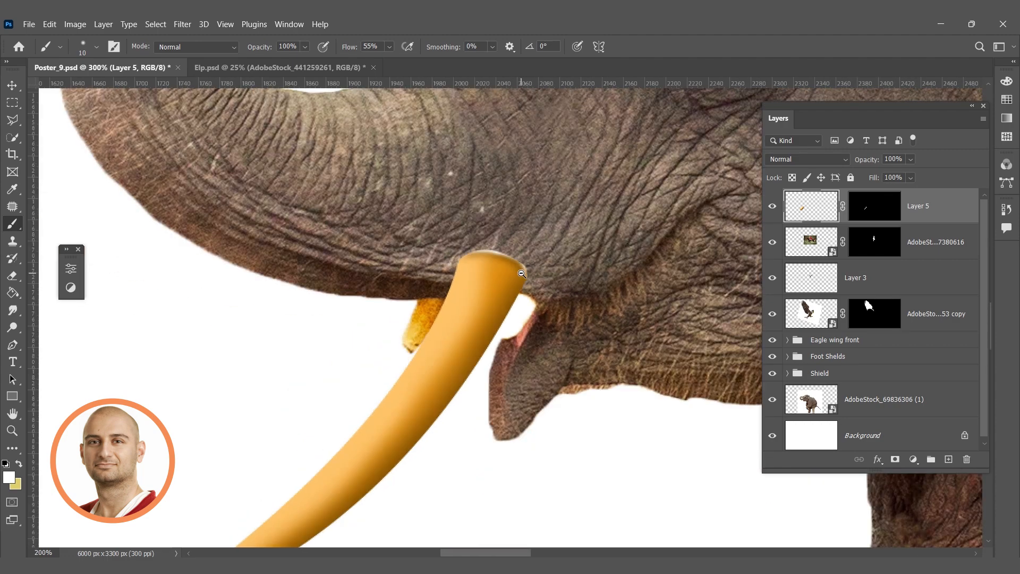
# Trim the outer edge of the highlighted rim by painting black on Layer 5's mask with an 18 px hard brush
pyautogui.scroll(6, 518, 273)
pyautogui.keyDown('ctrl'); pyautogui.click(518, 273); pyautogui.keyUp('ctrl')
pyautogui.keyDown('ctrl'); pyautogui.click(518, 273); pyautogui.keyUp('ctrl')
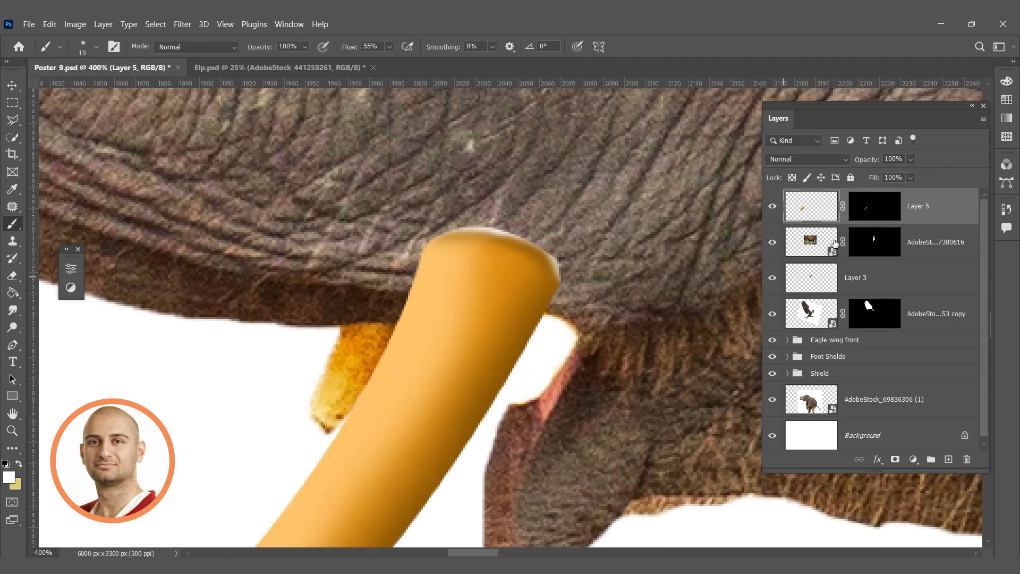
pyautogui.click(872, 212)
pyautogui.rightClick(600, 268)
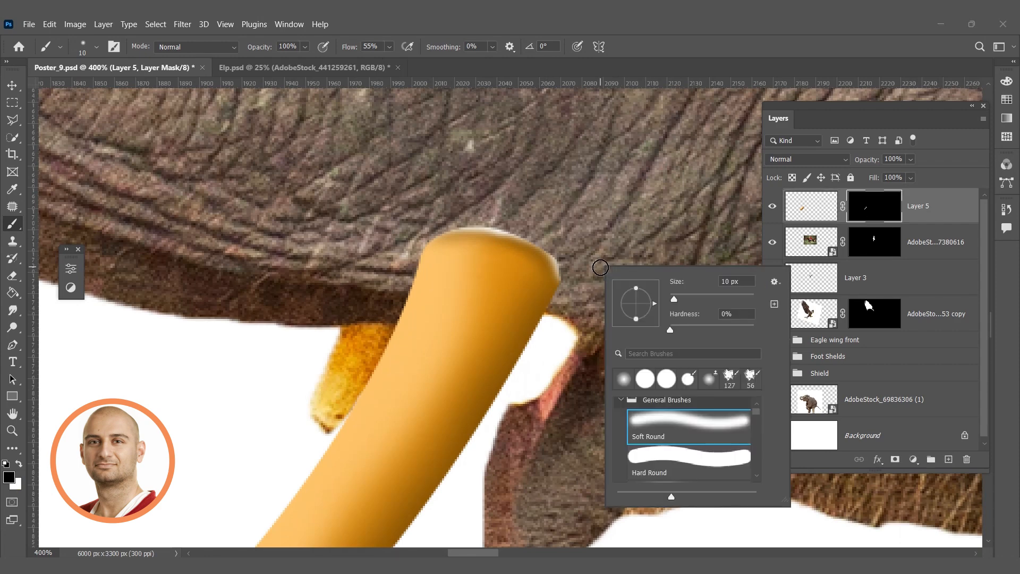
pyautogui.click(664, 372)
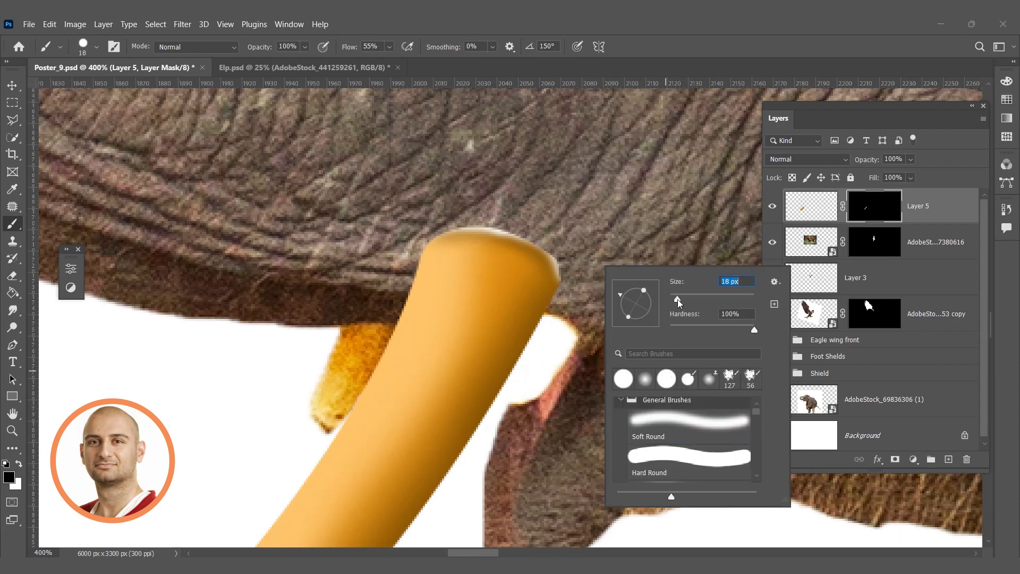
pyautogui.moveTo(577, 264); pyautogui.dragTo(531, 210)
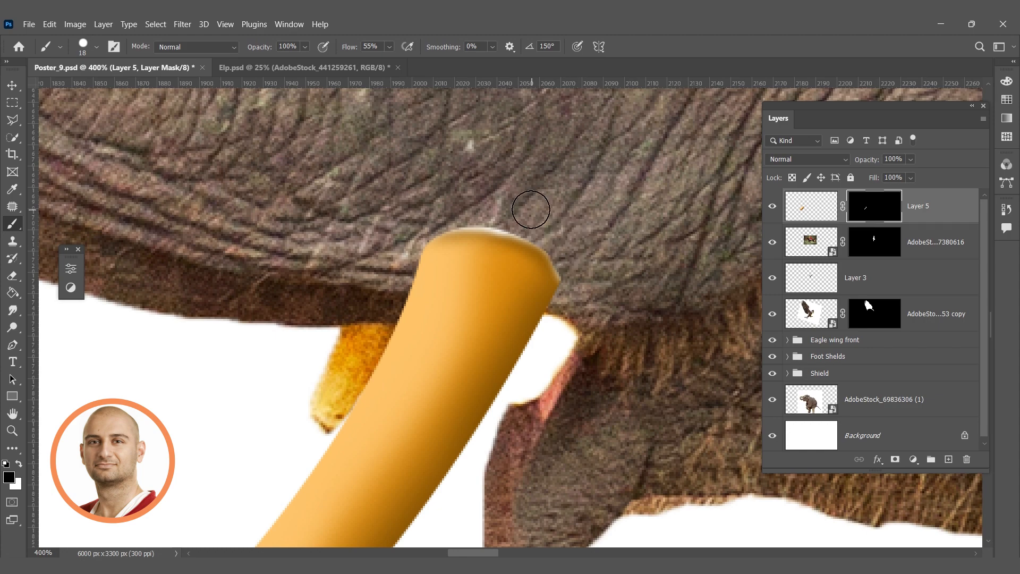
pyautogui.keyDown('alt'); pyautogui.click(577, 237); pyautogui.keyUp('alt')
pyautogui.keyDown('alt'); pyautogui.click(577, 237); pyautogui.keyUp('alt')
pyautogui.keyDown('alt'); pyautogui.click(578, 237); pyautogui.keyUp('alt')
pyautogui.keyDown('alt'); pyautogui.click(578, 237); pyautogui.keyUp('alt')
pyautogui.keyDown('alt'); pyautogui.click(578, 237); pyautogui.keyUp('alt')
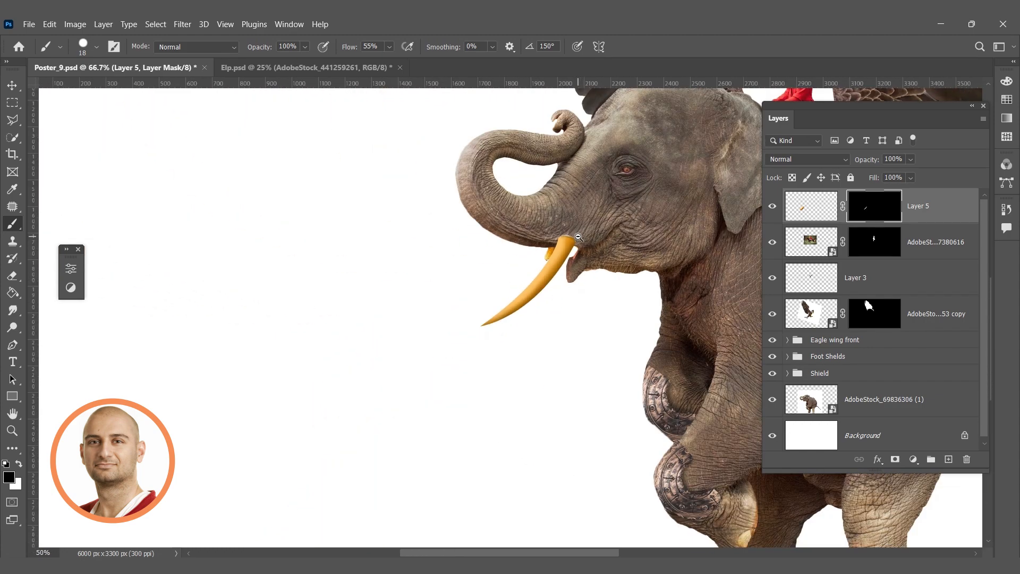
pyautogui.keyDown('alt'); pyautogui.click(578, 237); pyautogui.keyUp('alt')
# Target Layer 5's image for painting and set the foreground colour to black
pyautogui.keyDown('ctrl'); pyautogui.click(497, 282); pyautogui.keyUp('ctrl')
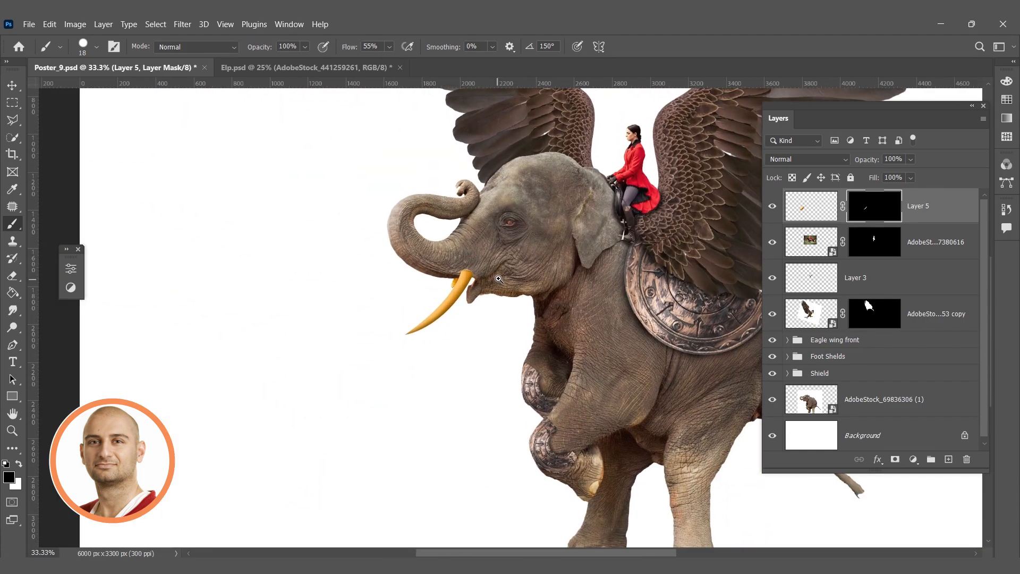
pyautogui.keyDown('ctrl'); pyautogui.click(426, 320); pyautogui.keyUp('ctrl')
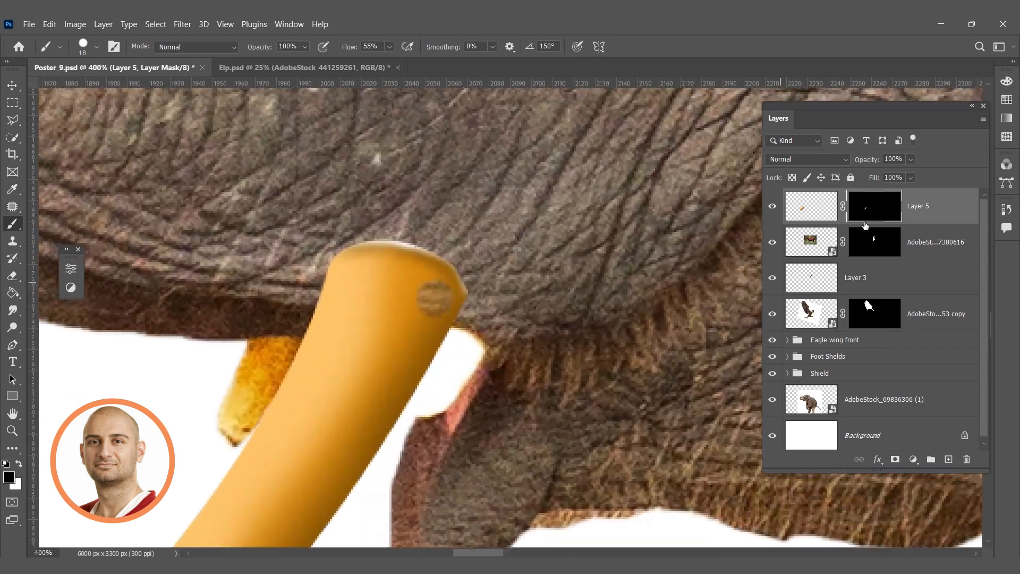
pyautogui.click(807, 202)
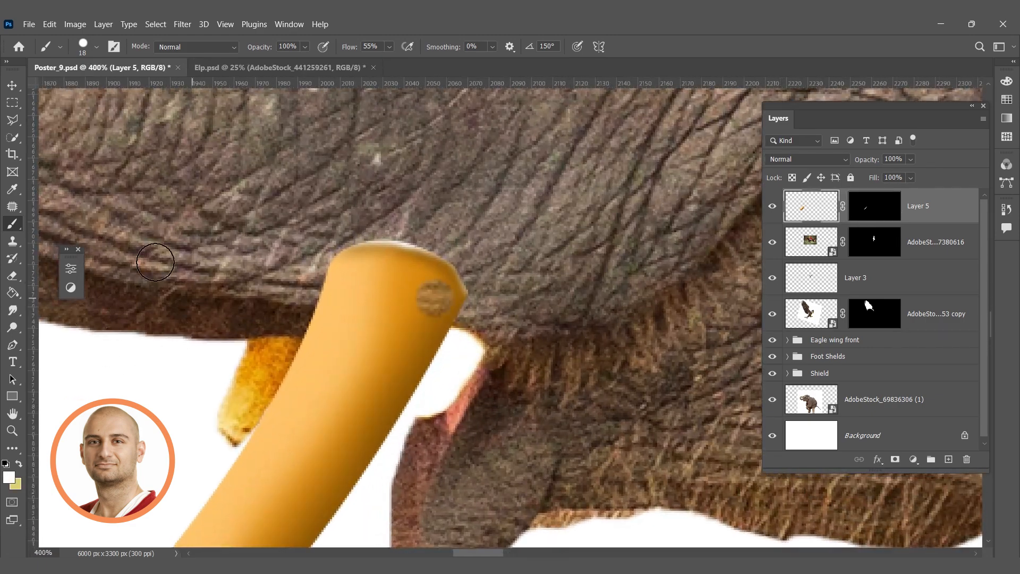
pyautogui.click(6, 475)
pyautogui.write('080808')
pyautogui.click(666, 324)
pyautogui.press('b')
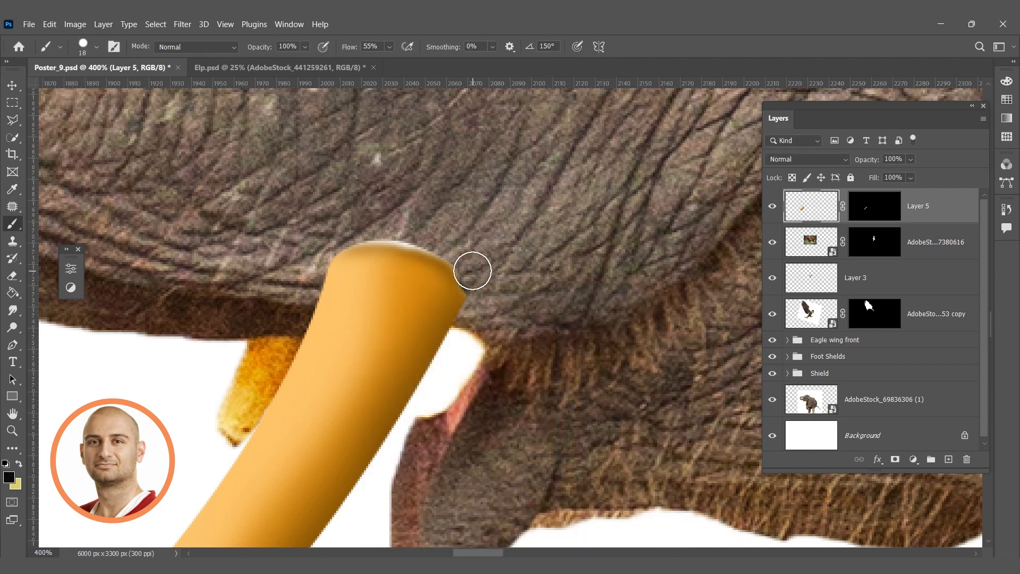
# Darken the rim and mouth-side corner of the tusk's base with black using a 58 px soft round brush
pyautogui.rightClick(480, 235)
pyautogui.click(522, 348)
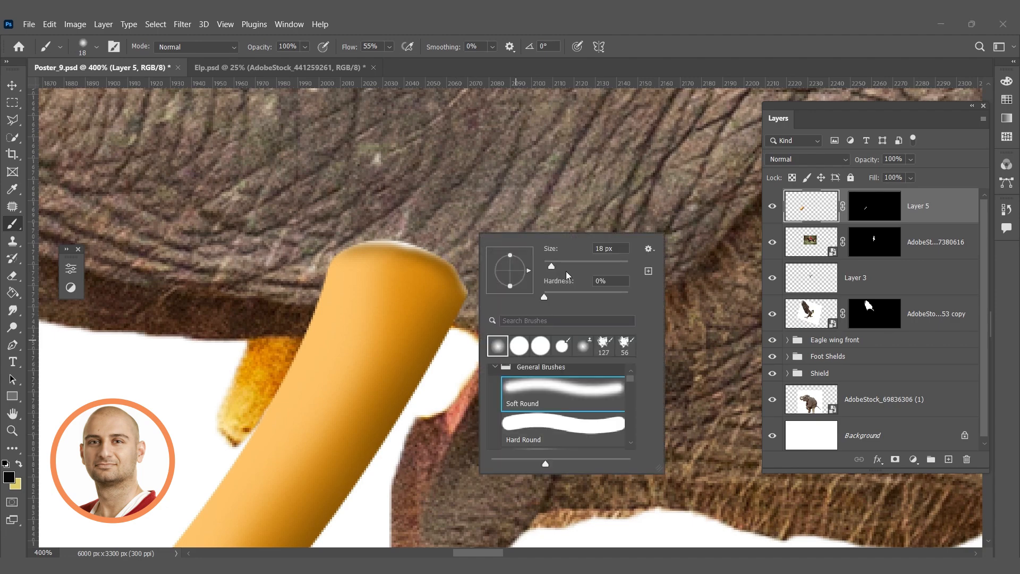
pyautogui.click(568, 263)
pyautogui.press('Return')
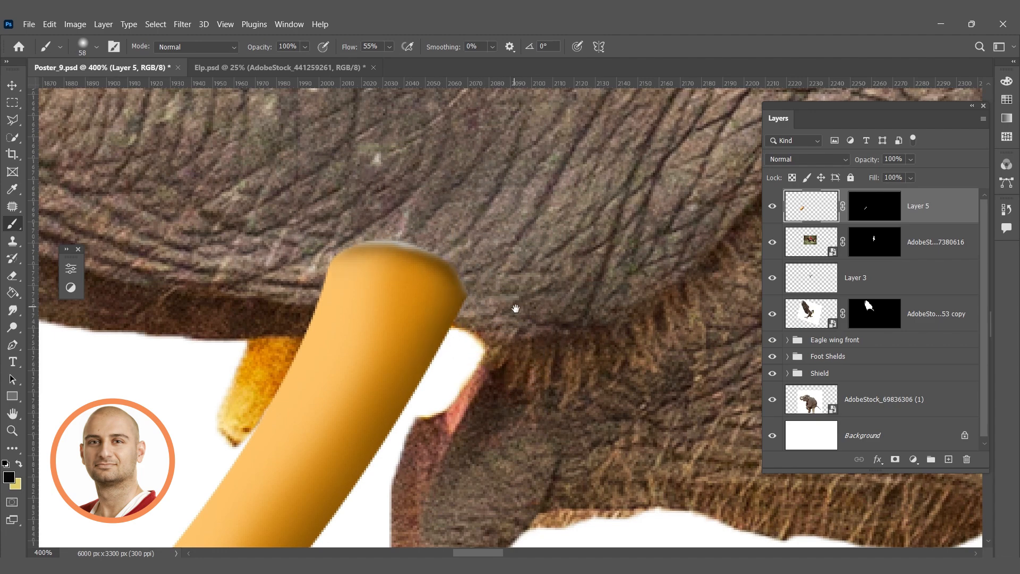
pyautogui.moveTo(511, 327); pyautogui.dragTo(535, 227)
pyautogui.keyDown('alt'); pyautogui.click(535, 266); pyautogui.keyUp('alt')
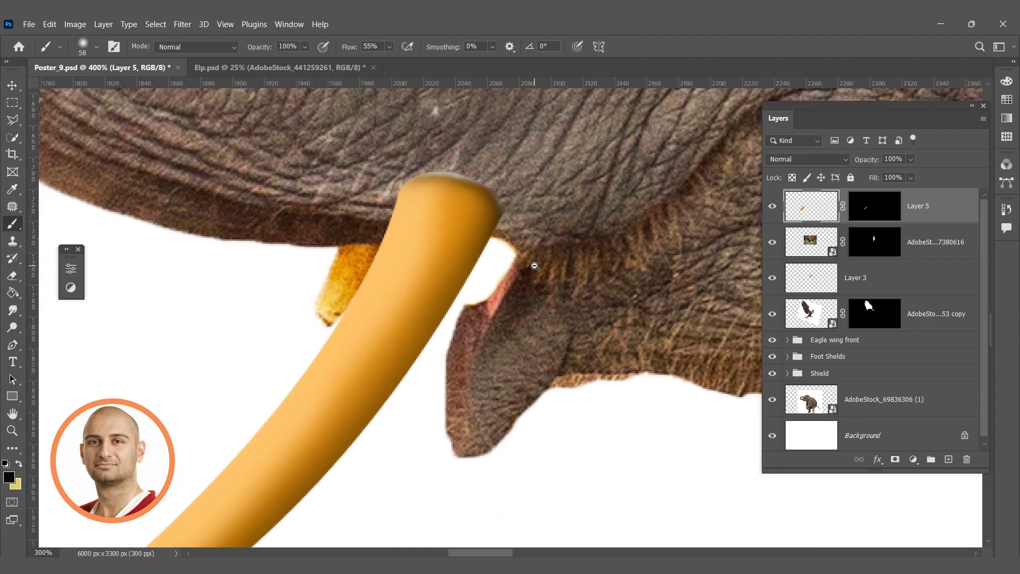
pyautogui.keyDown('alt'); pyautogui.click(536, 265); pyautogui.keyUp('alt')
pyautogui.keyDown('alt'); pyautogui.click(541, 262); pyautogui.keyUp('alt')
pyautogui.keyDown('alt'); pyautogui.click(548, 261); pyautogui.keyUp('alt')
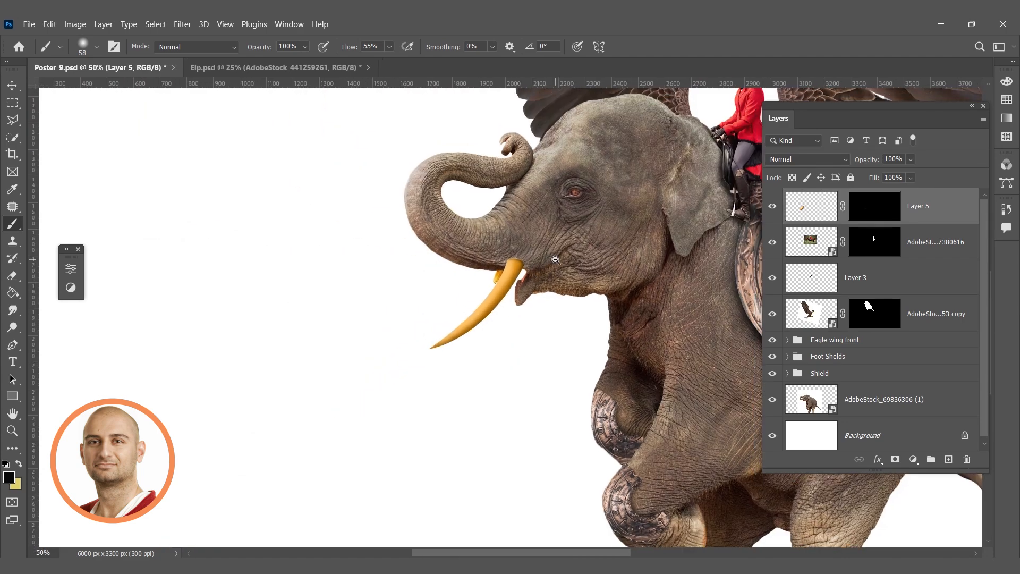
pyautogui.keyDown('alt'); pyautogui.click(555, 260); pyautogui.keyUp('alt')
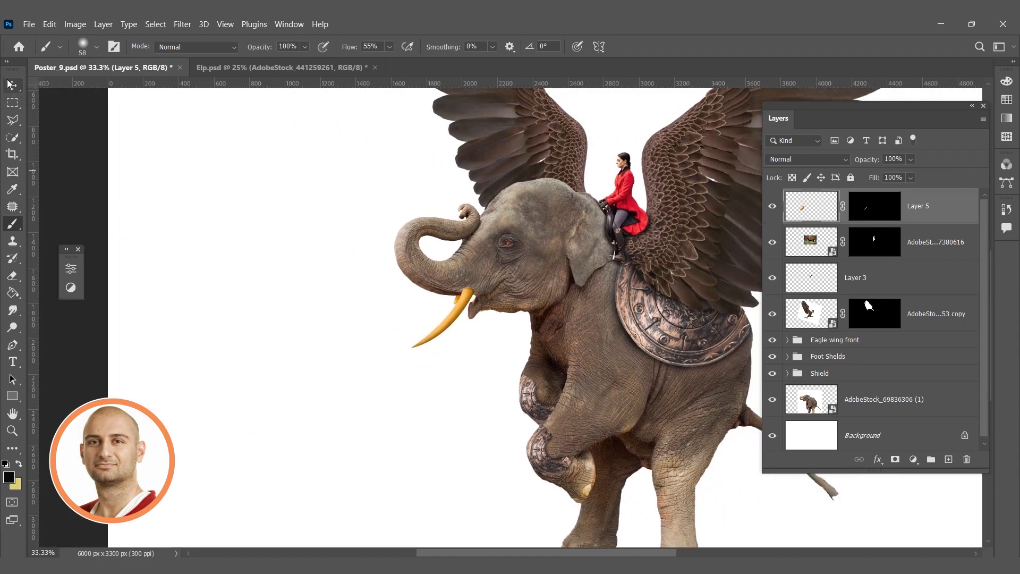
# Duplicate Layer 5 and move the copied tusk up and forward over the trunk
pyautogui.click(11, 85)
pyautogui.moveTo(931, 205); pyautogui.dragTo(947, 459)
pyautogui.moveTo(447, 323); pyautogui.dragTo(471, 285)
# Scale down and rotate the copied tusk to a flatter angle, positioning it in front of the original tusk below the trunk
pyautogui.scroll(2, 419, 311)
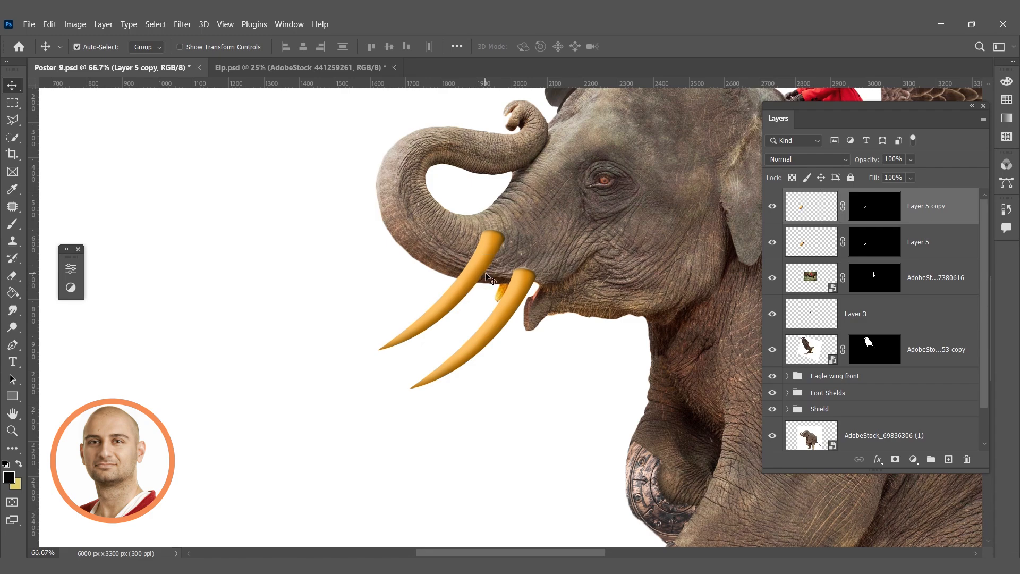
pyautogui.hotkey('ctrl', 't')
pyautogui.moveTo(577, 138); pyautogui.dragTo(540, 187)
pyautogui.keyDown('alt'); pyautogui.click(512, 247); pyautogui.keyUp('alt')
pyautogui.keyDown('alt'); pyautogui.click(515, 243); pyautogui.keyUp('alt')
pyautogui.moveTo(517, 242); pyautogui.dragTo(525, 268)
pyautogui.press('Return')
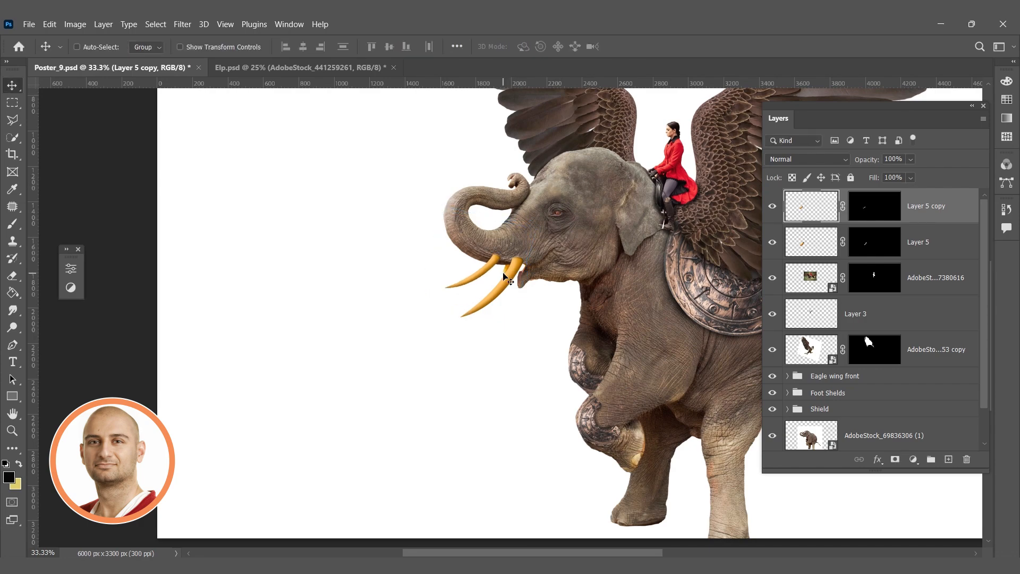
# Hide the copied tusk's base behind the trunk by painting black on Layer 5 copy's mask with a 58 px hard round brush
pyautogui.keyDown('ctrl'); pyautogui.click(499, 258); pyautogui.keyUp('ctrl')
pyautogui.keyDown('ctrl'); pyautogui.click(499, 258); pyautogui.keyUp('ctrl')
pyautogui.keyDown('ctrl'); pyautogui.click(499, 259); pyautogui.keyUp('ctrl')
pyautogui.click(879, 213)
pyautogui.press('b')
pyautogui.keyDown('ctrl'); pyautogui.click(429, 301); pyautogui.keyUp('ctrl')
pyautogui.keyDown('ctrl'); pyautogui.click(429, 301); pyautogui.keyUp('ctrl')
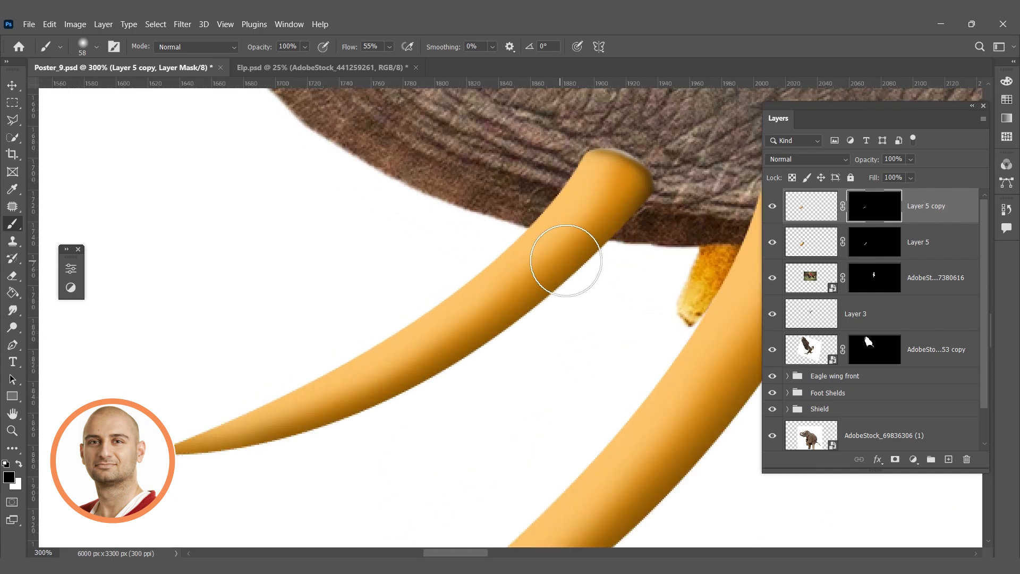
pyautogui.rightClick(546, 273)
pyautogui.click(654, 451)
pyautogui.moveTo(550, 176)
pyautogui.mouseDown()
pyautogui.moveTo(664, 171)
pyautogui.moveTo(539, 179)
pyautogui.moveTo(640, 184)
pyautogui.moveTo(597, 192)
pyautogui.moveTo(621, 192)
pyautogui.mouseUp()
# Reduce the hard round brush for the copied tusk's mask to 21 px
pyautogui.rightClick(668, 211)
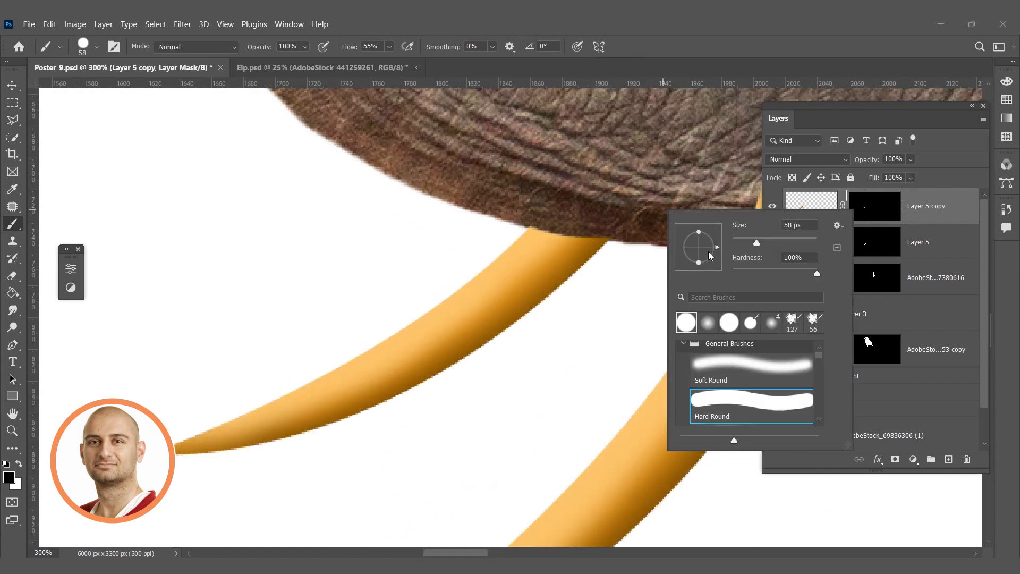
pyautogui.moveTo(748, 239); pyautogui.dragTo(744, 239)
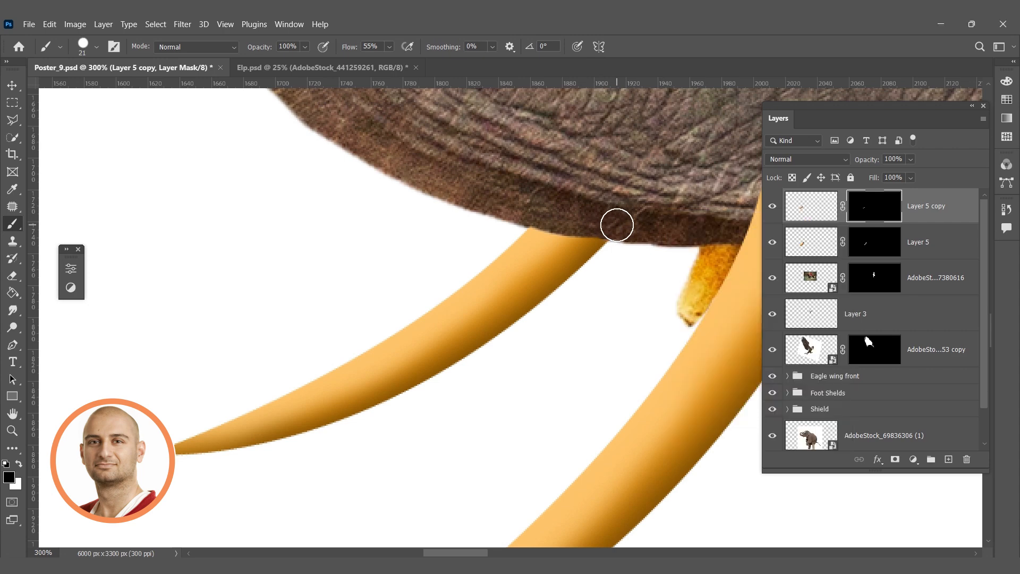
pyautogui.scroll(-5, 640, 223)
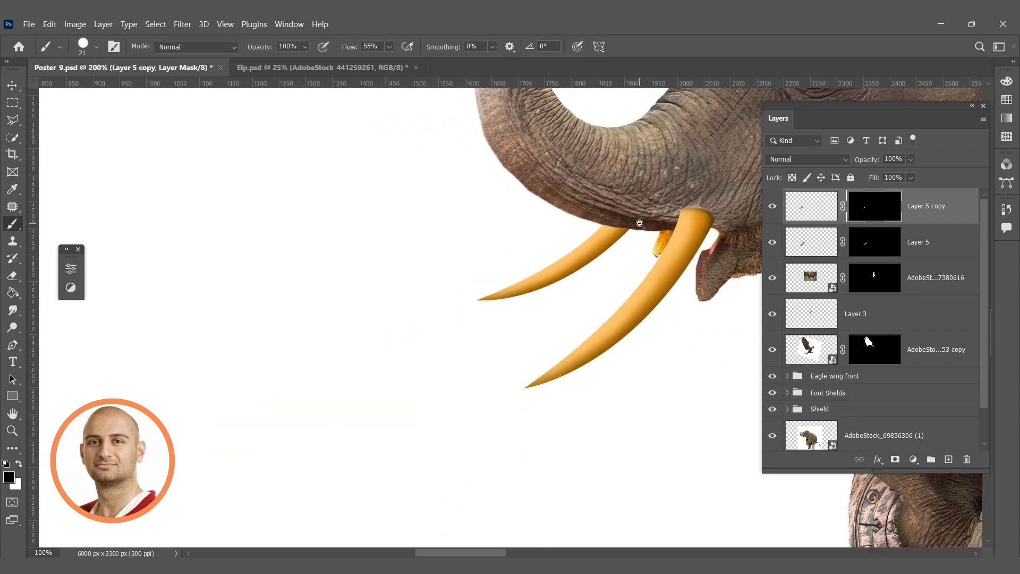
pyautogui.moveTo(697, 212); pyautogui.dragTo(428, 327)
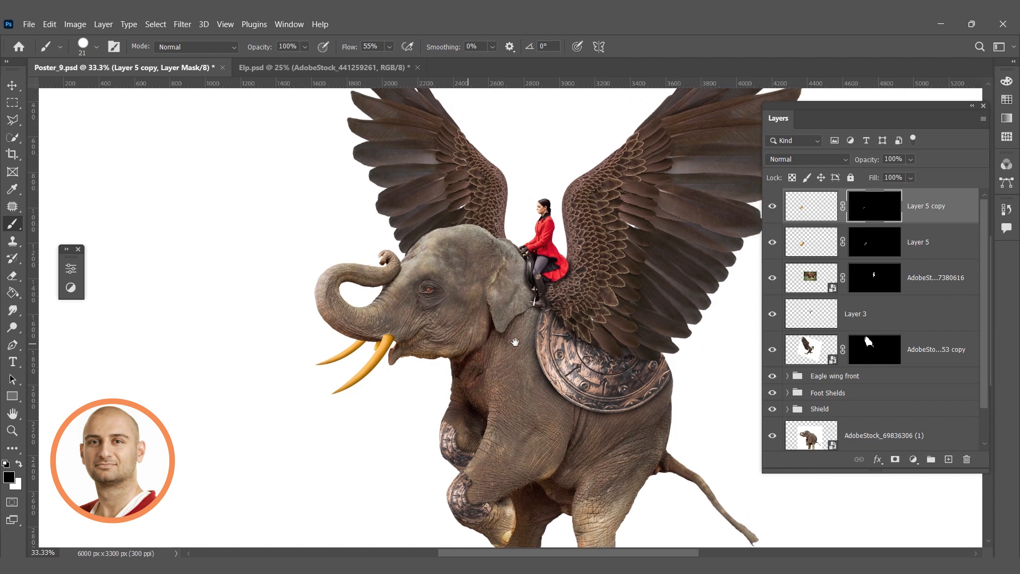
# Try to save Poster_9.psd to its current location
pyautogui.hotkey('ctrl', 's')
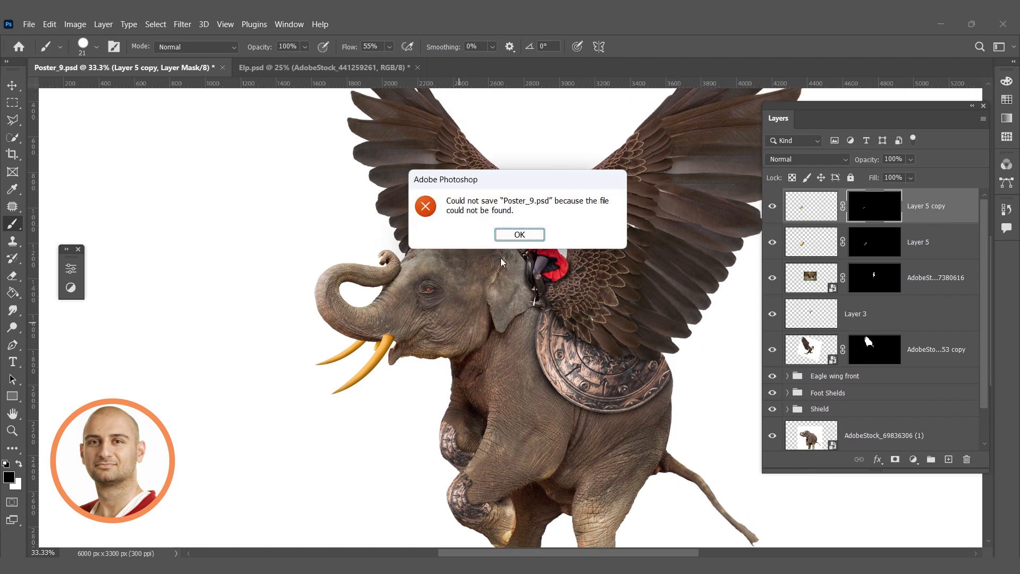
pyautogui.click(520, 233)
pyautogui.hotkey('ctrl', 's')
pyautogui.click(529, 238)
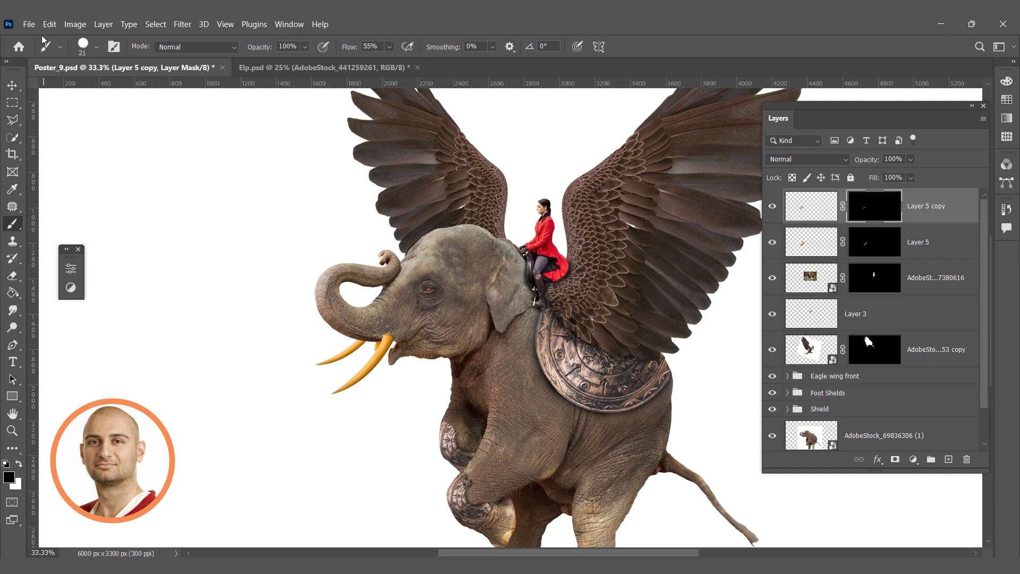
# Save the document as Poster_9 in the folder "9. Adding shadows and details on main character", replacing the existing file and keeping Maximize Compatibility on
pyautogui.click(28, 24)
pyautogui.click(74, 176)
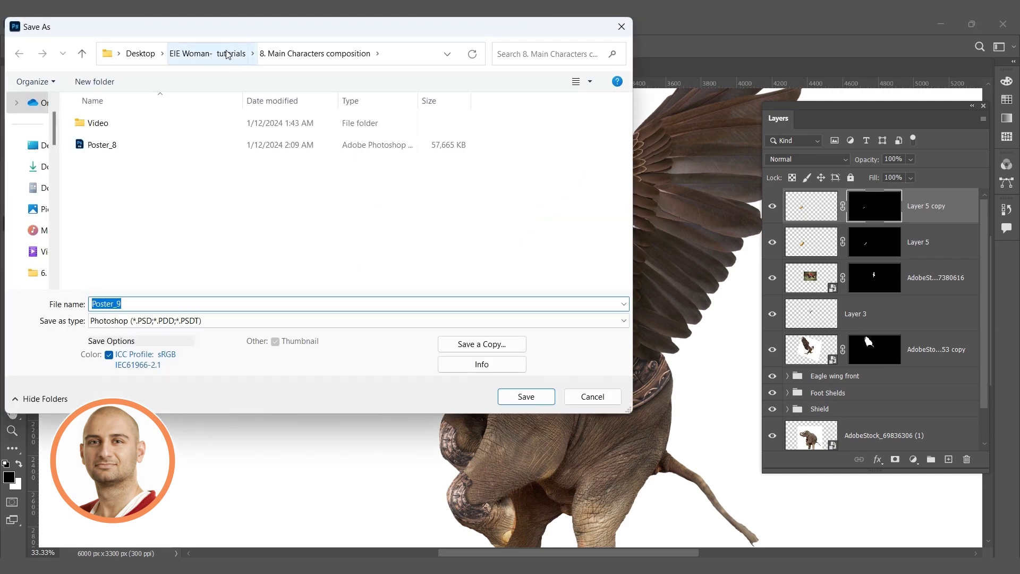
pyautogui.click(230, 54)
pyautogui.doubleClick(130, 168)
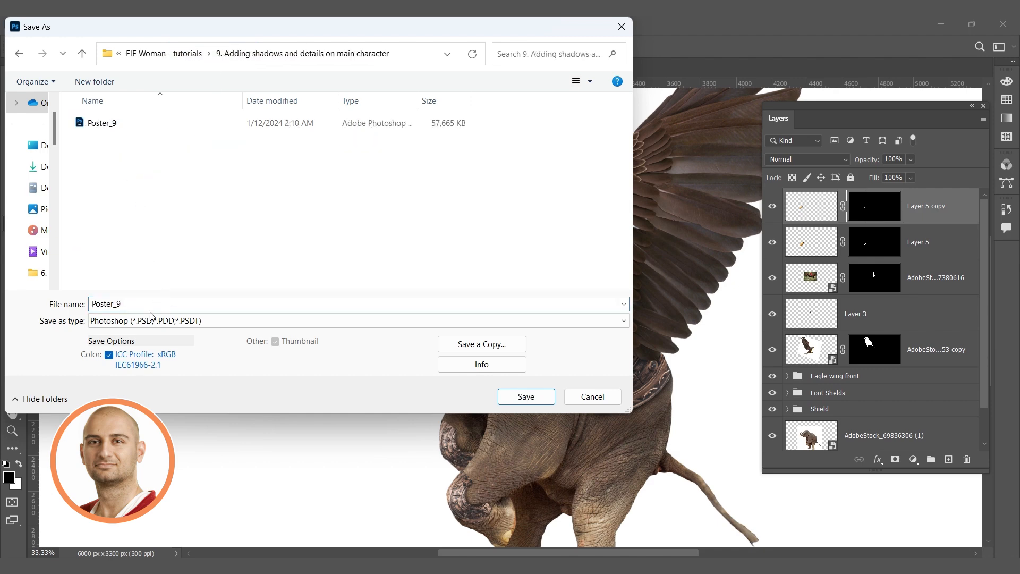
pyautogui.click(520, 399)
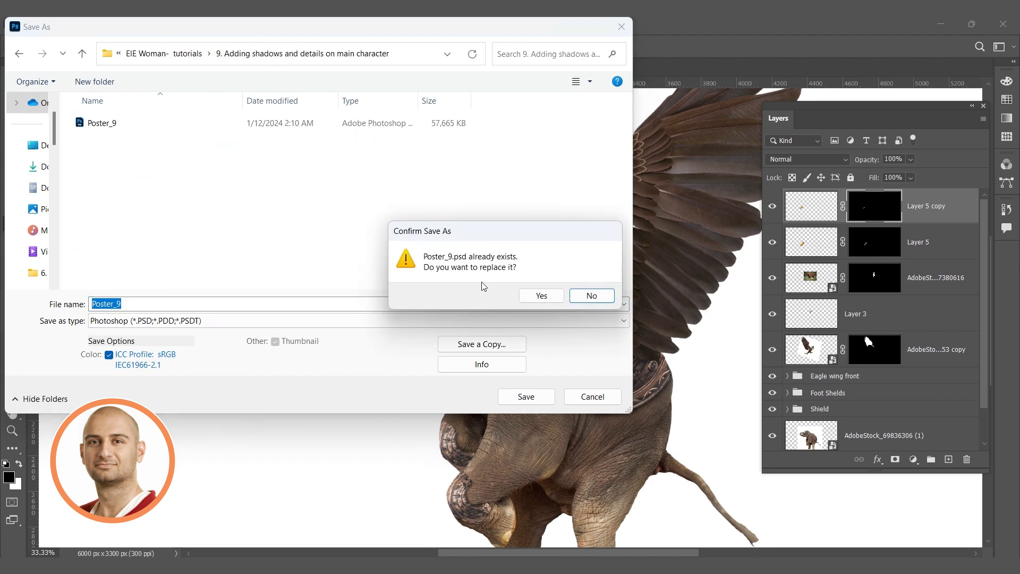
pyautogui.click(542, 297)
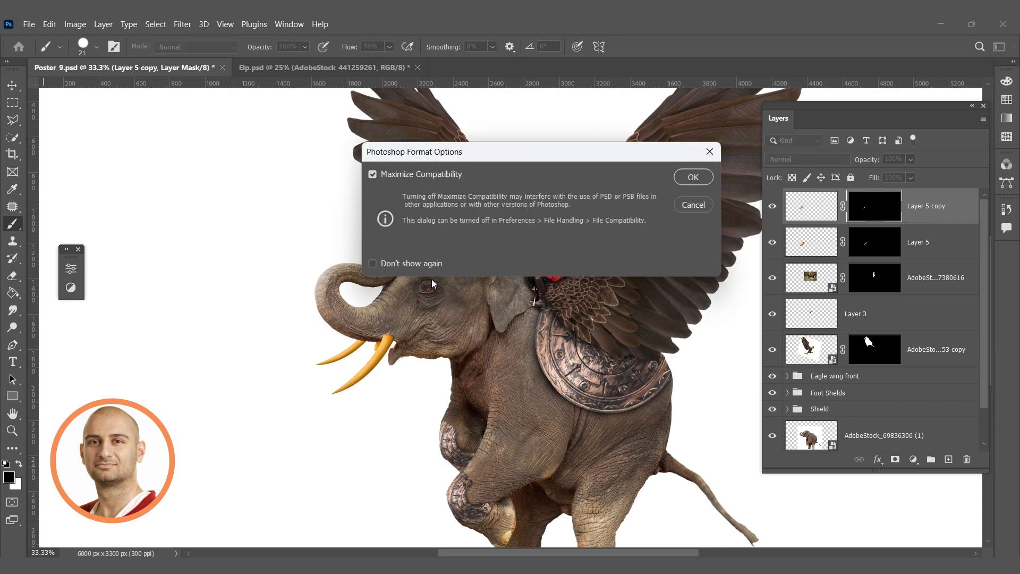
pyautogui.click(694, 177)
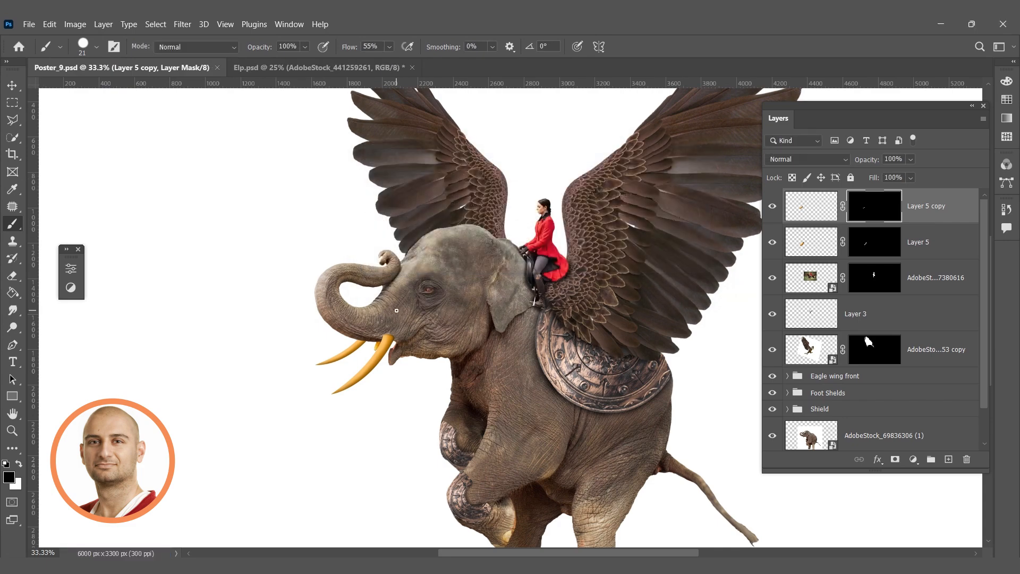
# Select the larger tusk's Layer 5 and duplicate it up onto the elephant's head
pyautogui.keyDown('ctrl'); pyautogui.click(416, 332); pyautogui.keyUp('ctrl')
pyautogui.keyDown('alt'); pyautogui.click(355, 321); pyautogui.keyUp('alt')
pyautogui.moveTo(354, 351); pyautogui.dragTo(366, 332)
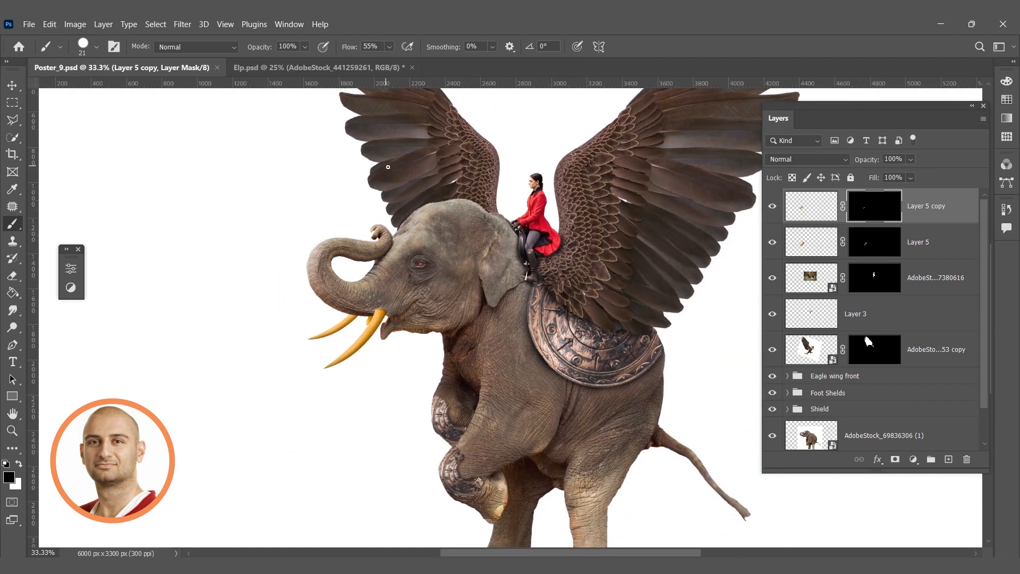
pyautogui.click(12, 87)
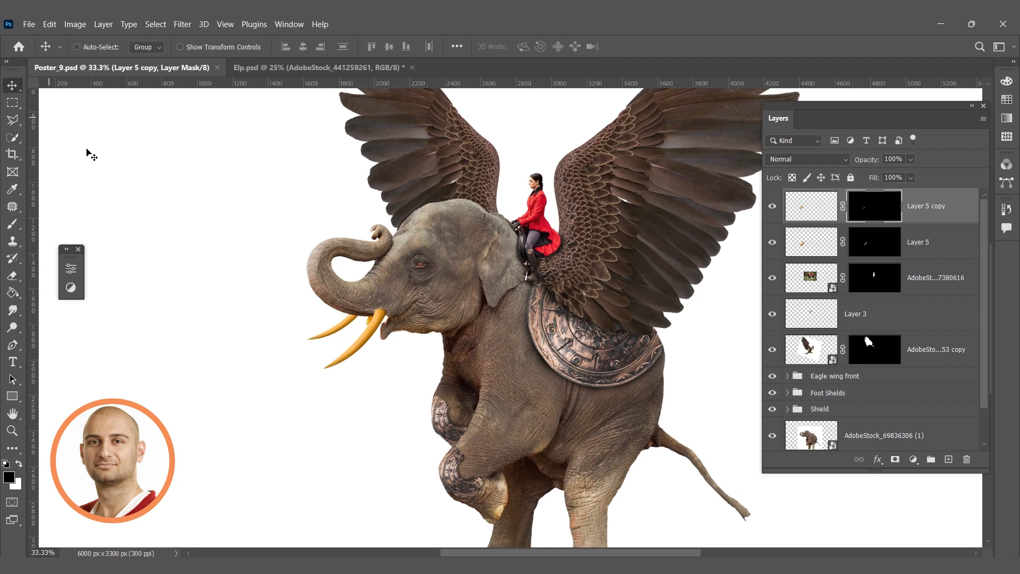
pyautogui.rightClick(377, 330)
pyautogui.click(392, 332)
pyautogui.moveTo(380, 330); pyautogui.dragTo(408, 201)
# Rotate and scale the copied tusk to point upward like a horn, with its base on the forehead
pyautogui.hotkey('ctrl', 't')
pyautogui.moveTo(473, 145); pyautogui.dragTo(424, 255)
pyautogui.moveTo(406, 220); pyautogui.dragTo(420, 205)
pyautogui.moveTo(514, 175); pyautogui.dragTo(511, 200)
pyautogui.moveTo(427, 206); pyautogui.dragTo(437, 203)
pyautogui.moveTo(512, 173); pyautogui.dragTo(514, 188)
pyautogui.press('Return')
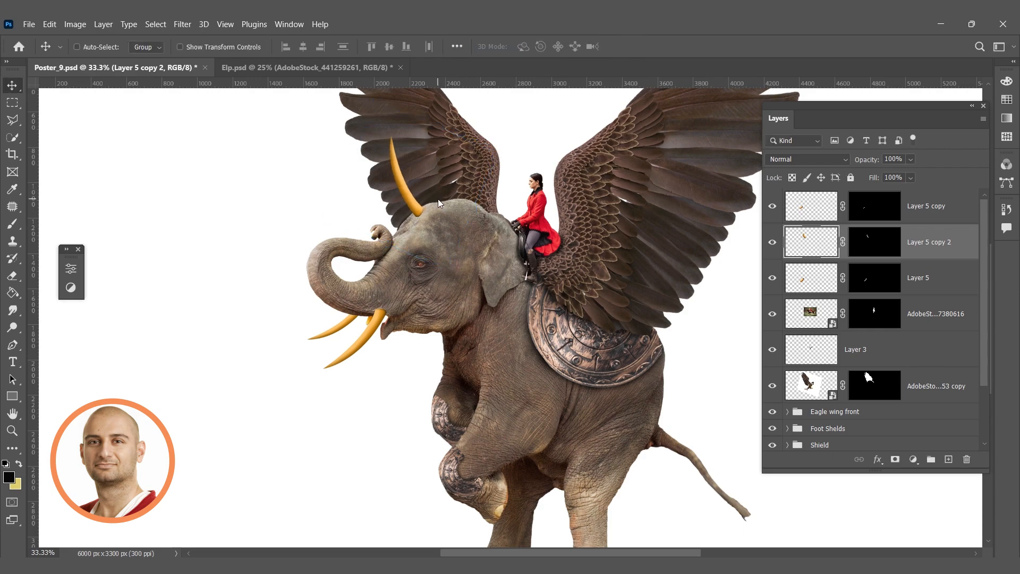
# Transform the horn again, making it slightly shorter and reseating its base on the front of the head
pyautogui.keyDown('alt'); pyautogui.click(419, 221); pyautogui.keyUp('alt')
pyautogui.keyDown('ctrl'); pyautogui.click(440, 197); pyautogui.keyUp('ctrl')
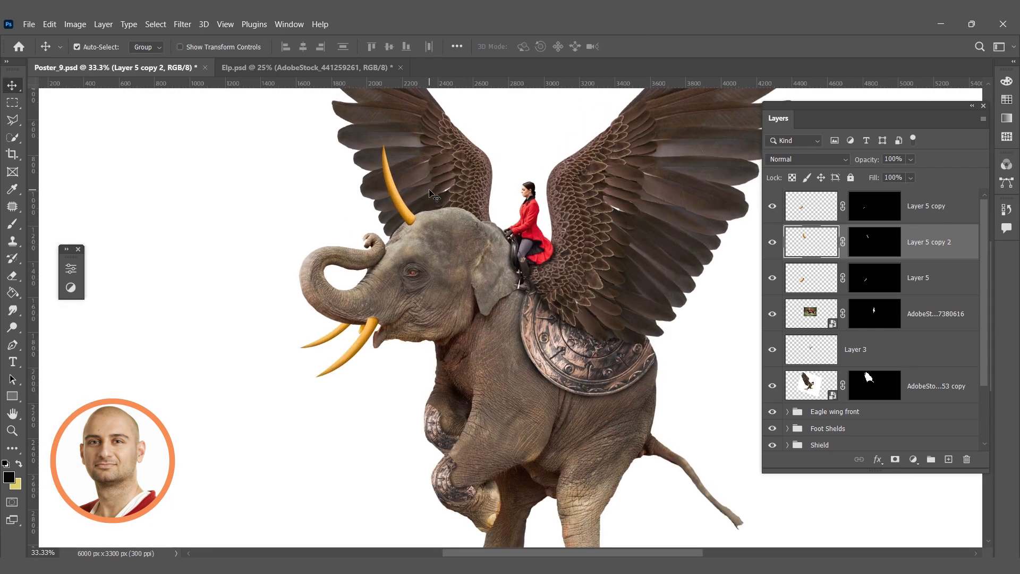
pyautogui.hotkey('ctrl', 't')
pyautogui.moveTo(444, 119); pyautogui.dragTo(449, 116)
pyautogui.moveTo(445, 197); pyautogui.dragTo(462, 186)
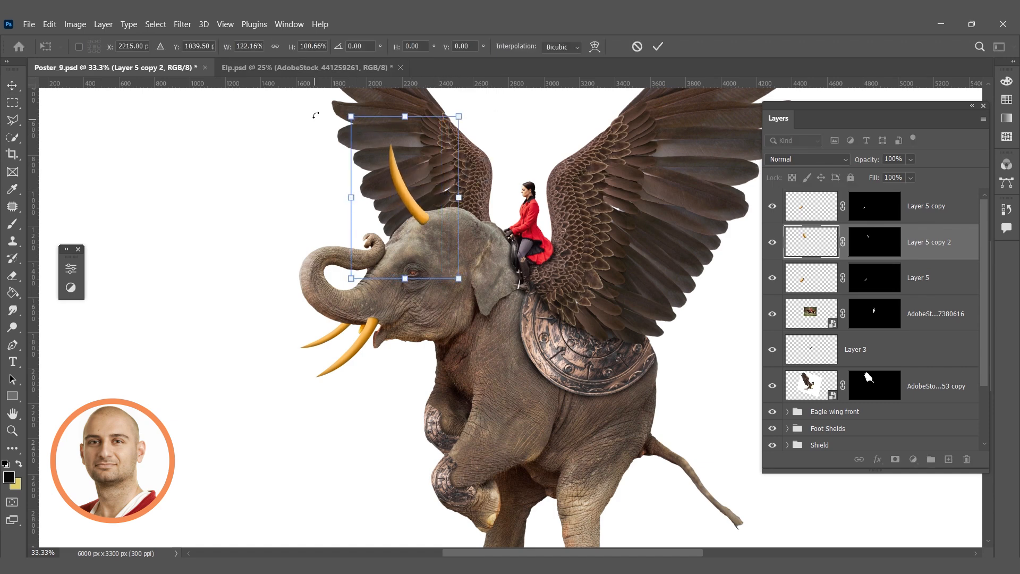
pyautogui.moveTo(360, 121); pyautogui.dragTo(367, 144)
pyautogui.moveTo(416, 182); pyautogui.dragTo(395, 172)
pyautogui.press('Return')
# Examine the horn's size, angle and position on the head both close up and in the whole composition
pyautogui.keyDown('alt'); pyautogui.click(426, 242); pyautogui.keyUp('alt')
pyautogui.keyDown('alt'); pyautogui.click(425, 242); pyautogui.keyUp('alt')
pyautogui.keyDown('alt'); pyautogui.click(426, 242); pyautogui.keyUp('alt')
pyautogui.keyDown('ctrl'); pyautogui.click(425, 225); pyautogui.keyUp('ctrl')
pyautogui.keyDown('ctrl'); pyautogui.click(419, 226); pyautogui.keyUp('ctrl')
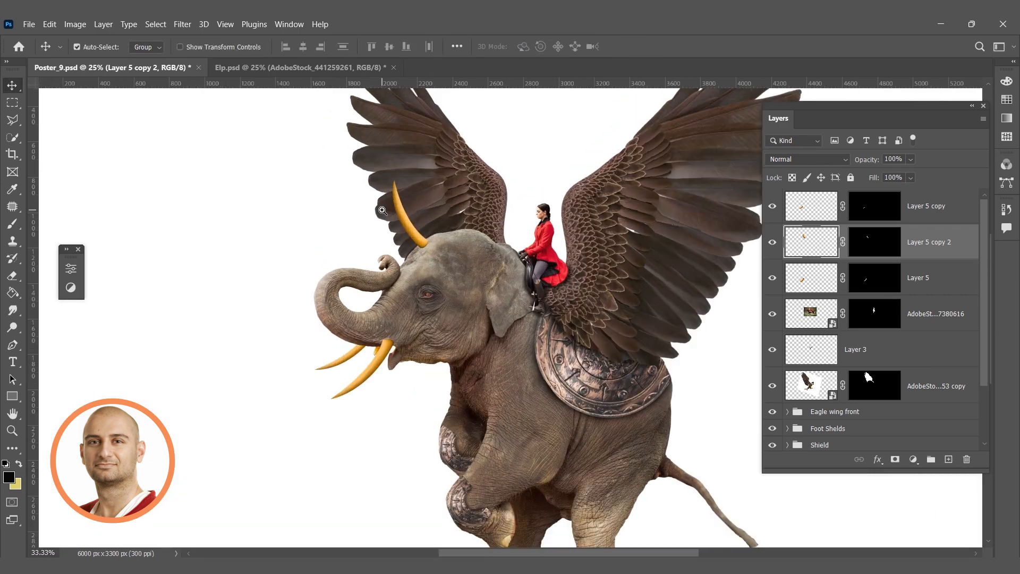
pyautogui.keyDown('ctrl'); pyautogui.click(393, 218); pyautogui.keyUp('ctrl')
pyautogui.keyDown('ctrl'); pyautogui.click(393, 218); pyautogui.keyUp('ctrl')
pyautogui.keyDown('ctrl'); pyautogui.click(419, 228); pyautogui.keyUp('ctrl')
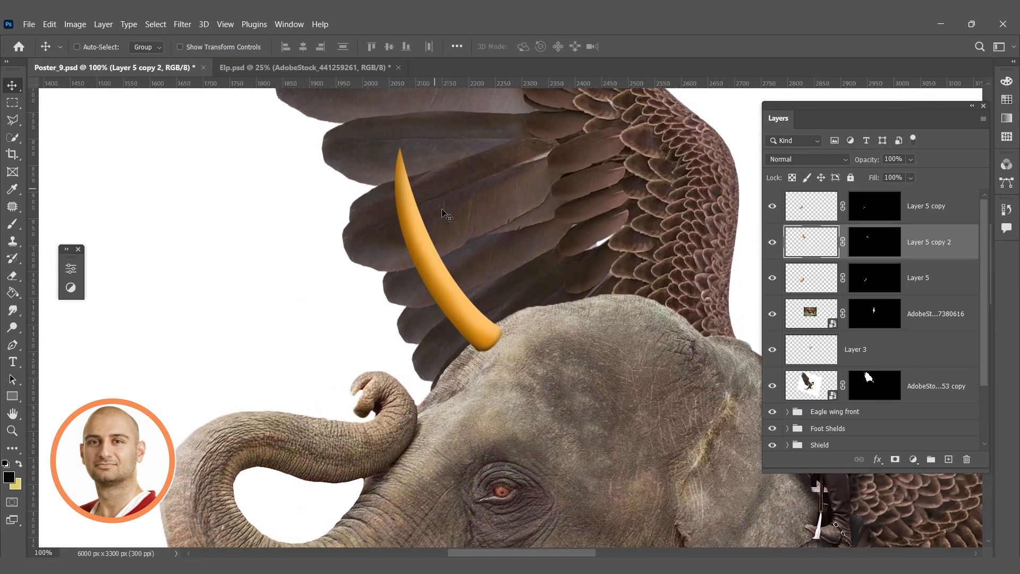
pyautogui.keyDown('alt'); pyautogui.click(495, 282); pyautogui.keyUp('alt')
pyautogui.keyDown('alt'); pyautogui.click(455, 256); pyautogui.keyUp('alt')
pyautogui.moveTo(349, 236); pyautogui.dragTo(356, 151)
pyautogui.moveTo(477, 231); pyautogui.dragTo(464, 250)
pyautogui.moveTo(489, 214); pyautogui.dragTo(450, 316)
pyautogui.keyDown('ctrl'); pyautogui.click(450, 316); pyautogui.keyUp('ctrl')
pyautogui.keyDown('ctrl'); pyautogui.click(451, 316); pyautogui.keyUp('ctrl')
pyautogui.moveTo(409, 363); pyautogui.dragTo(410, 368)
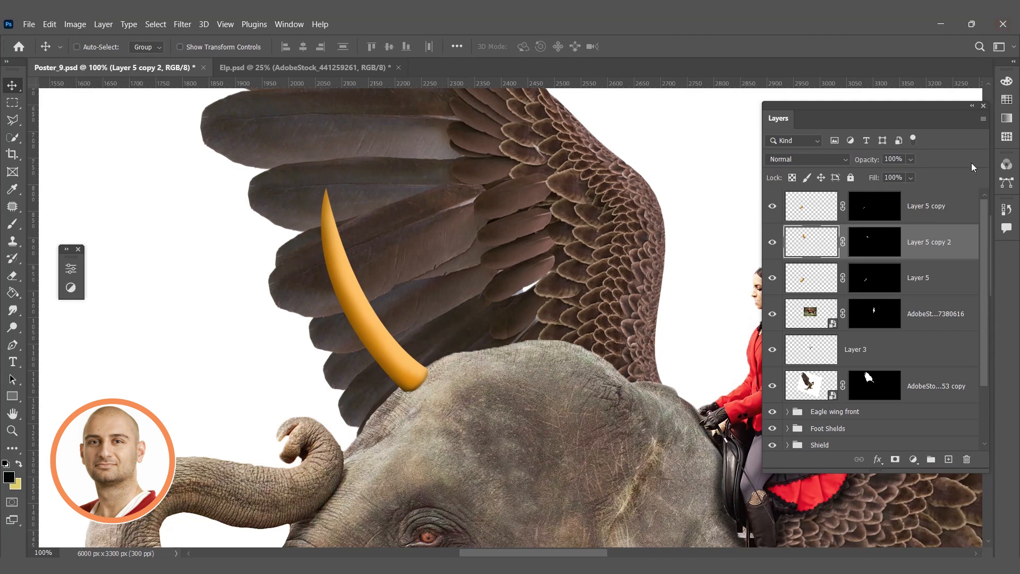
# Identify the horn's layer by toggling its visibility and move Layer 5 copy 2 to the top of the layer stack
pyautogui.click(772, 241)
pyautogui.click(772, 242)
pyautogui.moveTo(938, 244); pyautogui.dragTo(940, 194)
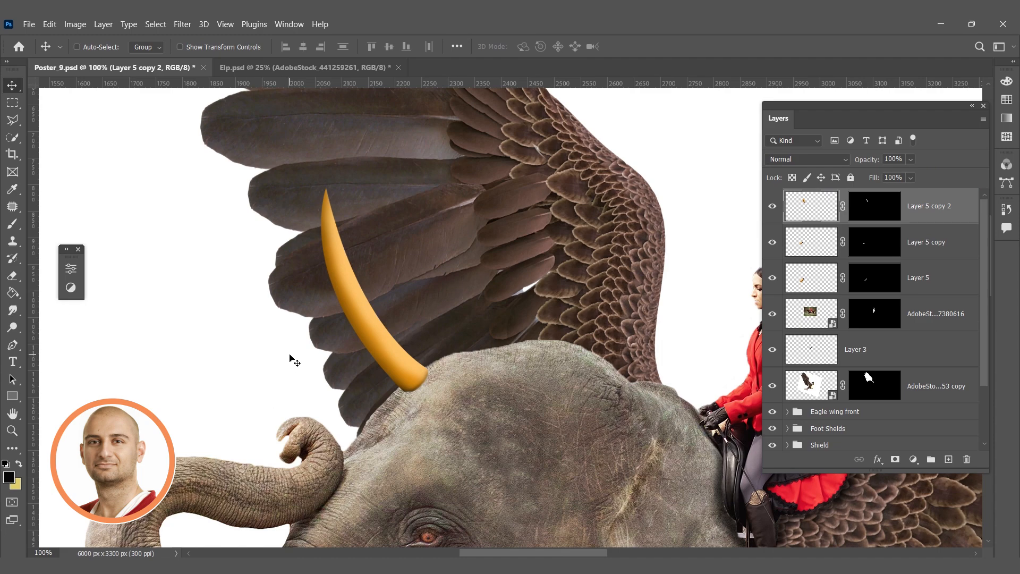
# Sample light orange from the horn as the painting colour and set up a 199 px soft round brush
pyautogui.press('b')
pyautogui.keyDown('alt'); pyautogui.click(401, 336); pyautogui.keyUp('alt')
pyautogui.rightClick(251, 287)
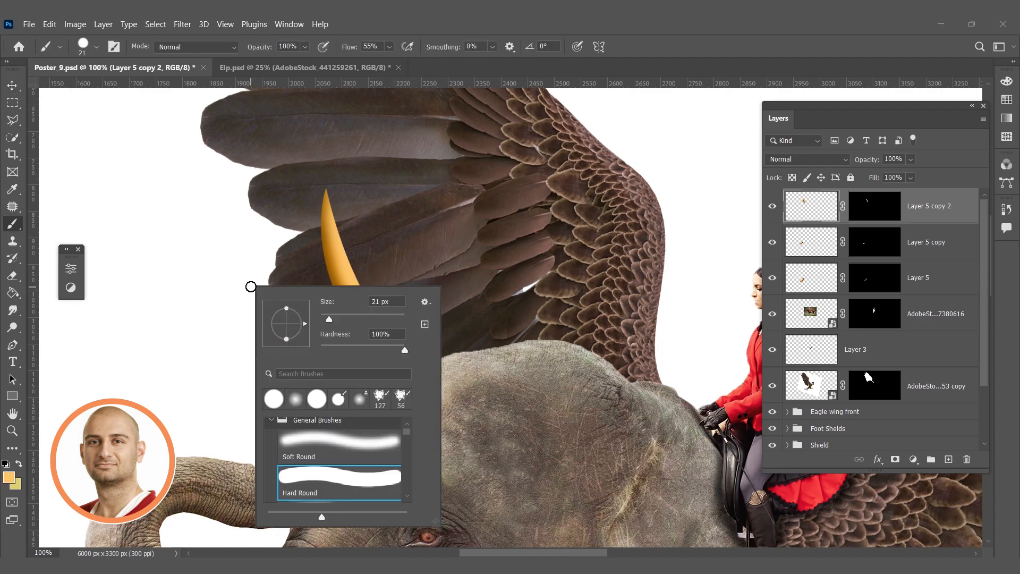
pyautogui.click(292, 400)
pyautogui.click(375, 319)
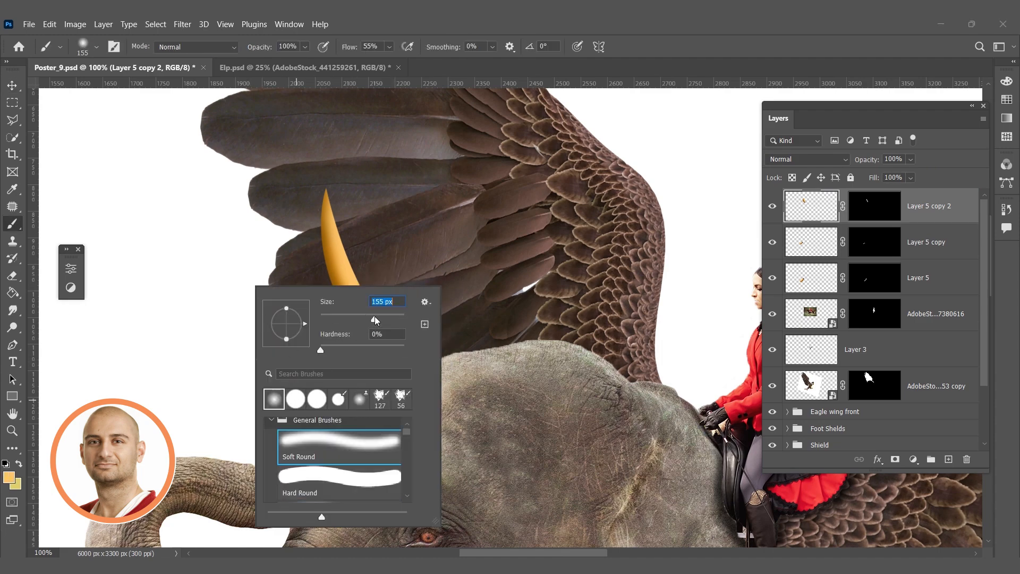
pyautogui.write('199')
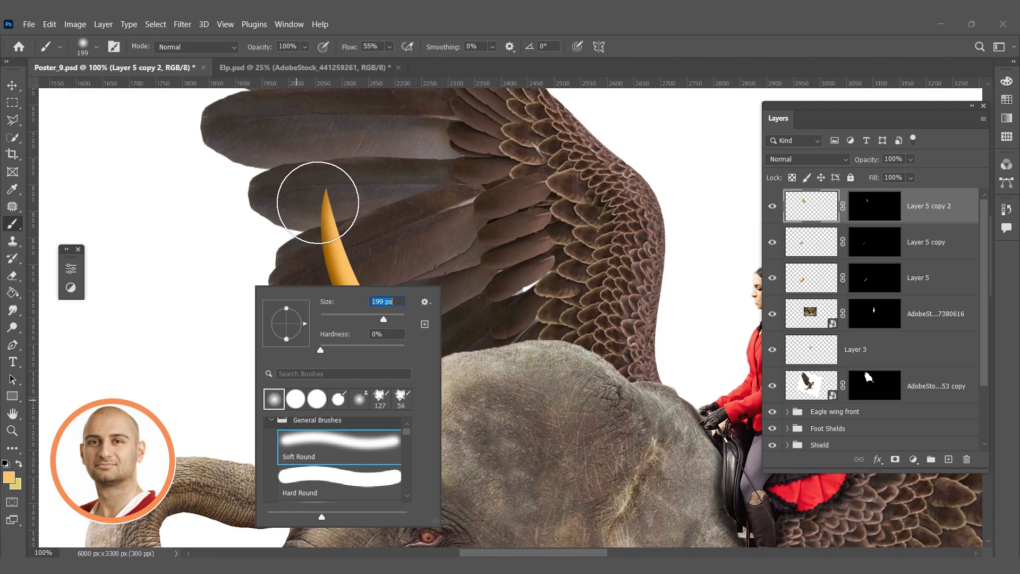
pyautogui.press('Return')
# Sample dark brown from the lower tusk and shade the horn on Layer 5 copy 2 with a 69 px soft round brush
pyautogui.scroll(-1, 417, 418)
pyautogui.moveTo(417, 419); pyautogui.dragTo(412, 291)
pyautogui.keyDown('alt'); pyautogui.click(342, 474); pyautogui.keyUp('alt')
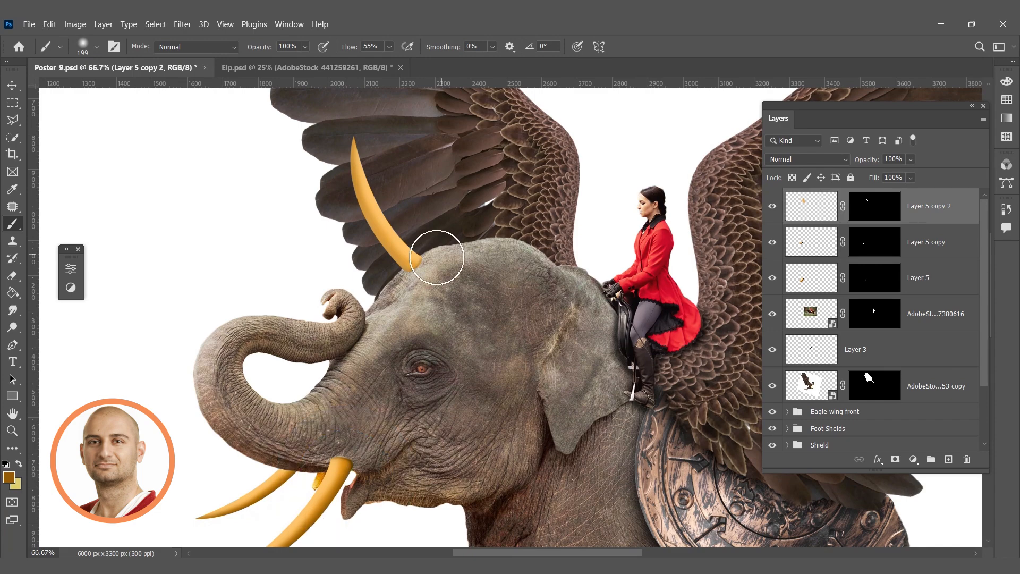
pyautogui.scroll(3, 441, 251)
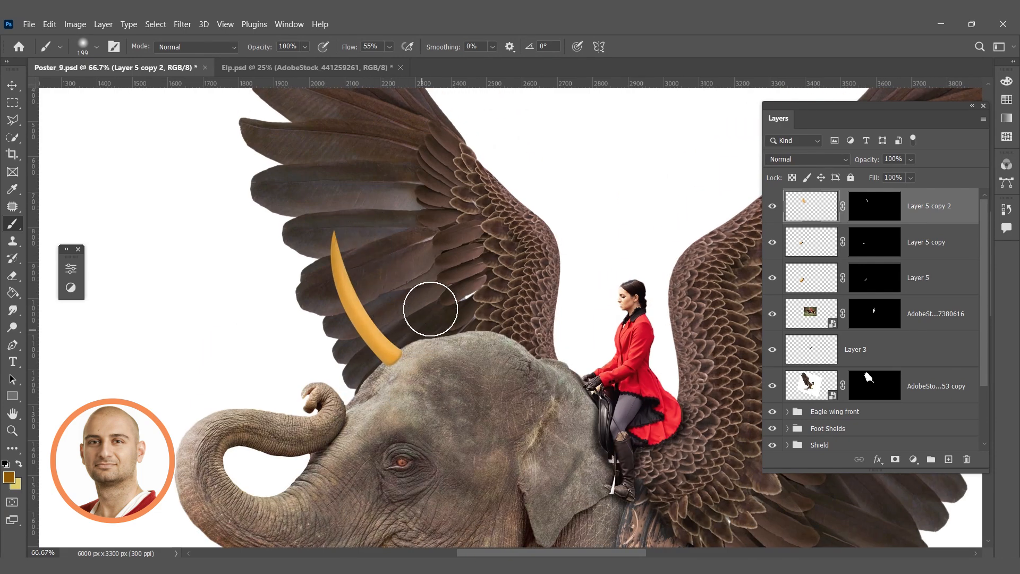
pyautogui.rightClick(463, 307)
pyautogui.moveTo(556, 327); pyautogui.dragTo(536, 327)
pyautogui.moveTo(344, 235)
pyautogui.mouseDown()
pyautogui.moveTo(393, 337)
pyautogui.moveTo(365, 302)
pyautogui.moveTo(343, 235)
pyautogui.mouseUp()
pyautogui.moveTo(407, 391); pyautogui.dragTo(400, 292)
# Sample light orange from the lower tusk and try a 44 px soft stroke along the horn's front edge, undoing it
pyautogui.keyDown('alt'); pyautogui.click(314, 466); pyautogui.keyUp('alt')
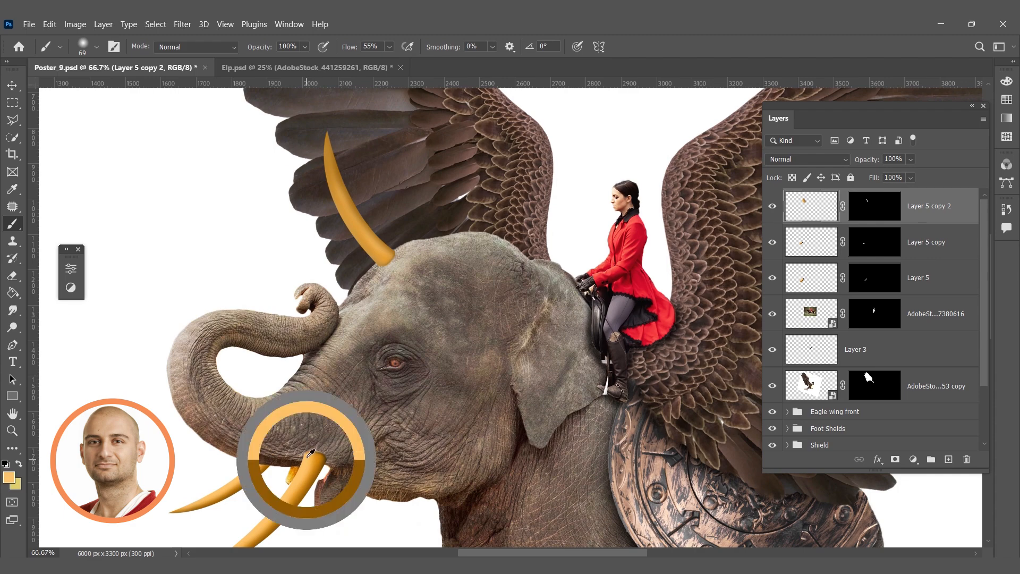
pyautogui.rightClick(385, 275)
pyautogui.click(375, 269)
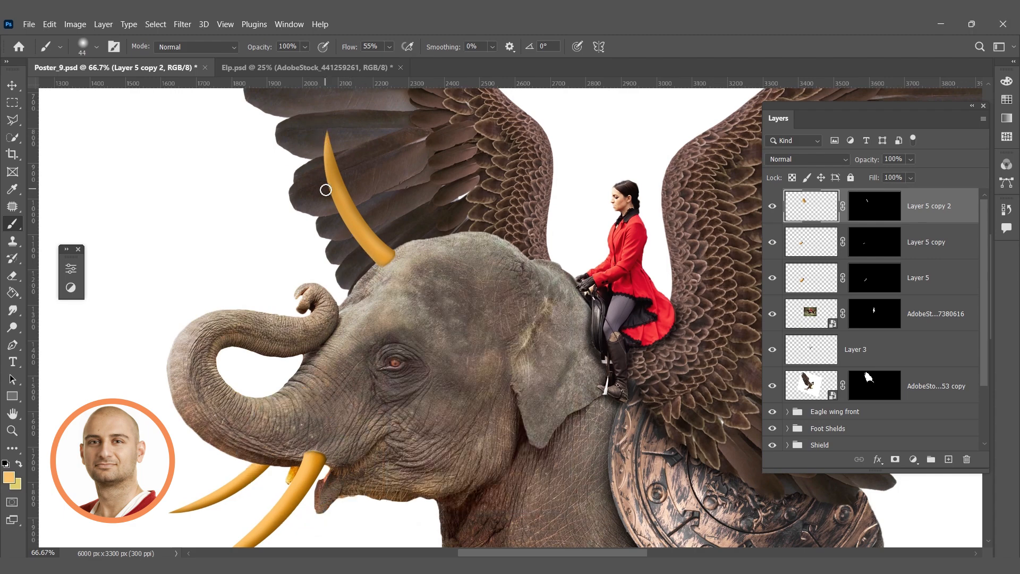
pyautogui.moveTo(322, 138); pyautogui.dragTo(328, 165)
pyautogui.hotkey('ctrl', 'z')
# Enlarge the soft round brush to 72 px and brighten the horn's front edge with the light orange
pyautogui.rightClick(317, 126)
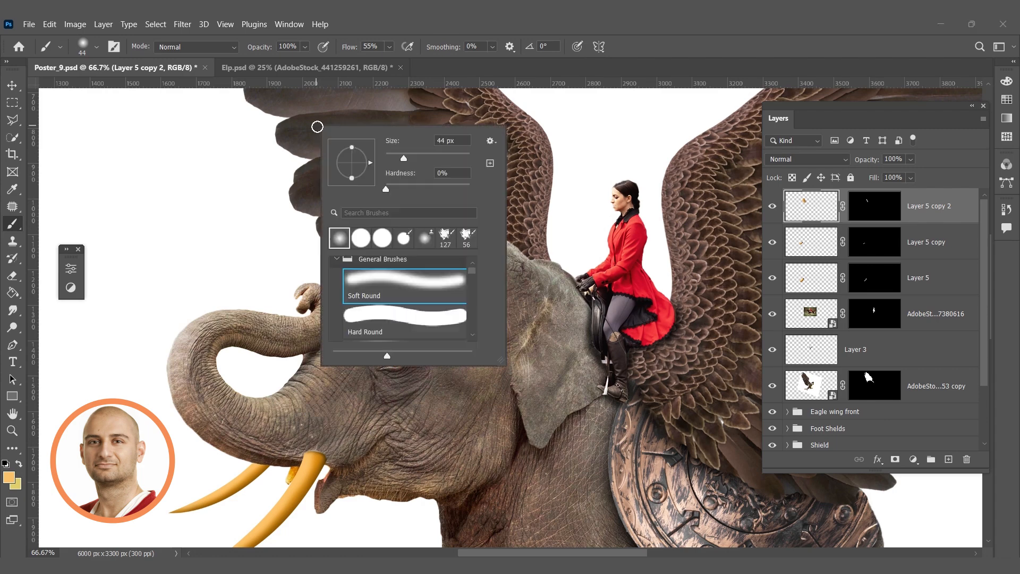
pyautogui.click(273, 212)
pyautogui.click(517, 235)
pyautogui.moveTo(311, 213)
pyautogui.mouseDown()
pyautogui.moveTo(307, 295)
pyautogui.moveTo(303, 271)
pyautogui.mouseUp()
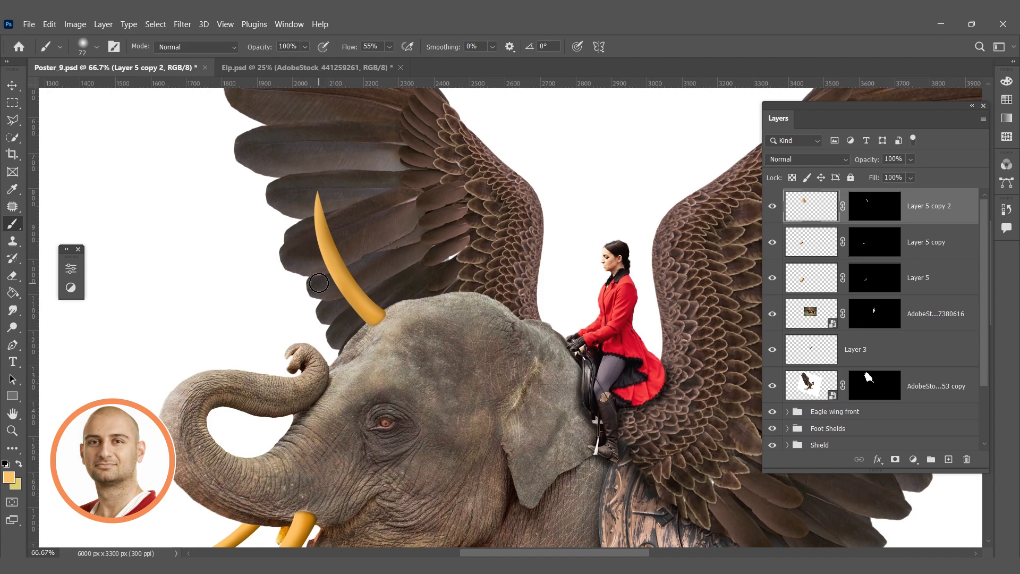
pyautogui.moveTo(308, 337); pyautogui.dragTo(318, 275)
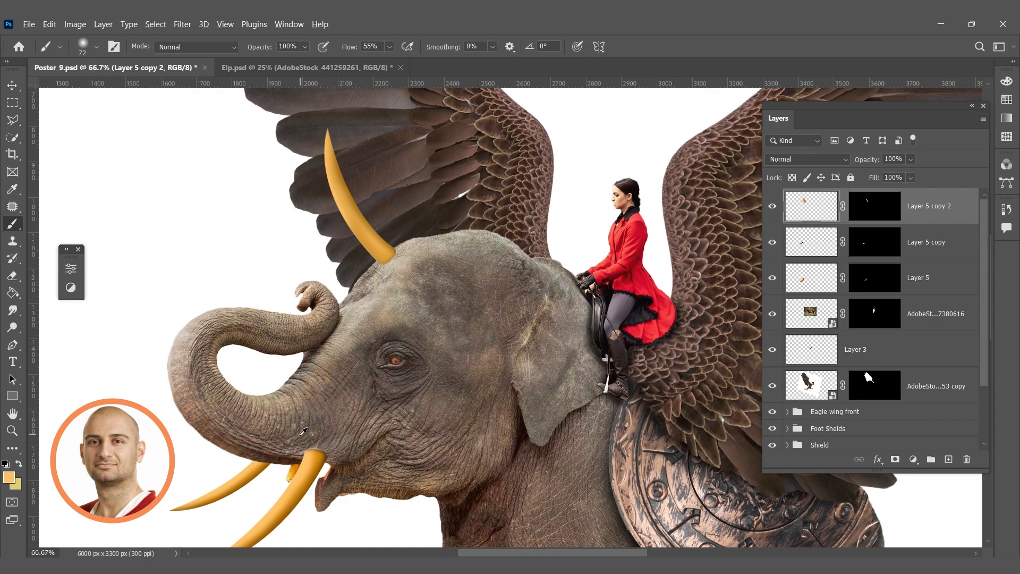
# Set the foreground colour to near-white fffffe and brush a soft highlight along the horn's front edge
pyautogui.click(9, 478)
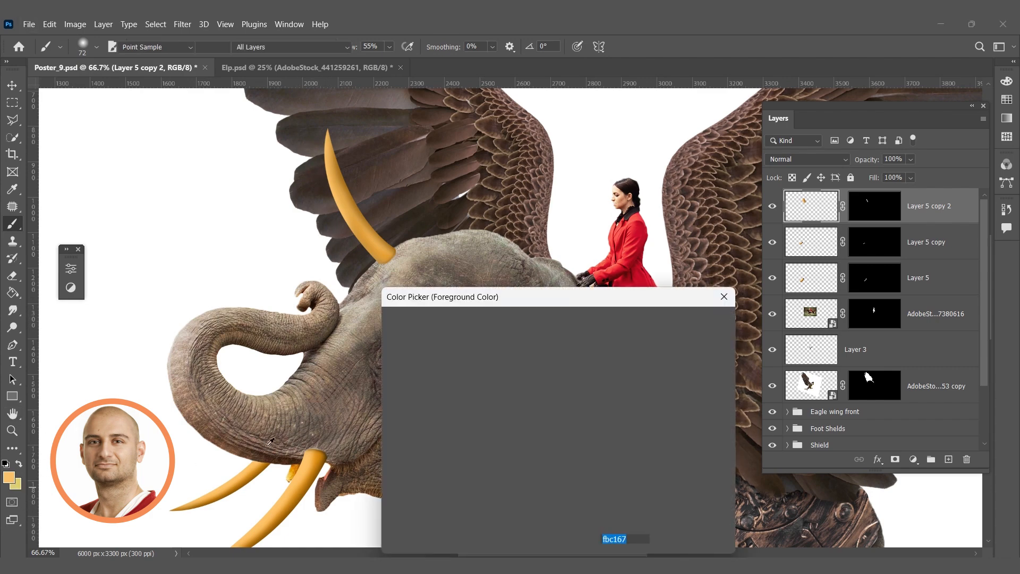
pyautogui.click(390, 328)
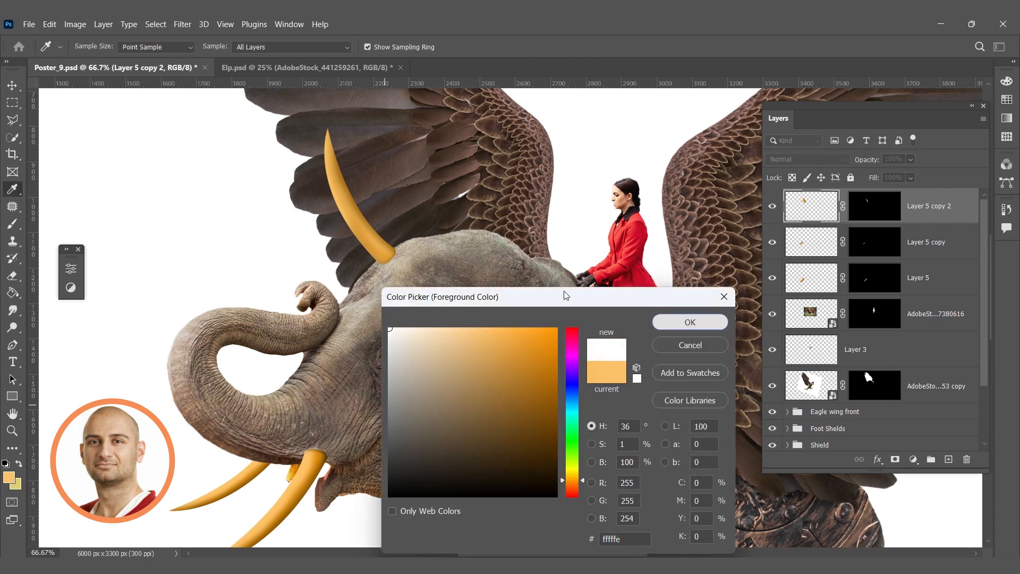
pyautogui.click(690, 322)
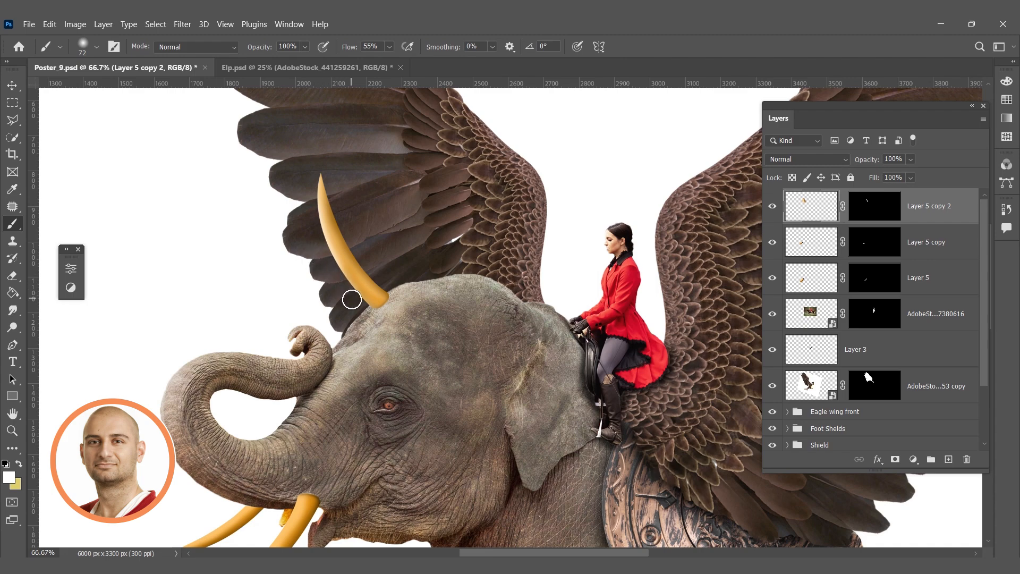
pyautogui.moveTo(352, 298); pyautogui.dragTo(390, 339)
# Try to darken the horn's base with dark brown sampled from the lower tusk, and undo the stroke
pyautogui.keyDown('alt'); pyautogui.click(320, 495); pyautogui.keyUp('alt')
pyautogui.moveTo(409, 288); pyautogui.dragTo(393, 304)
pyautogui.hotkey('ctrl', 'z')
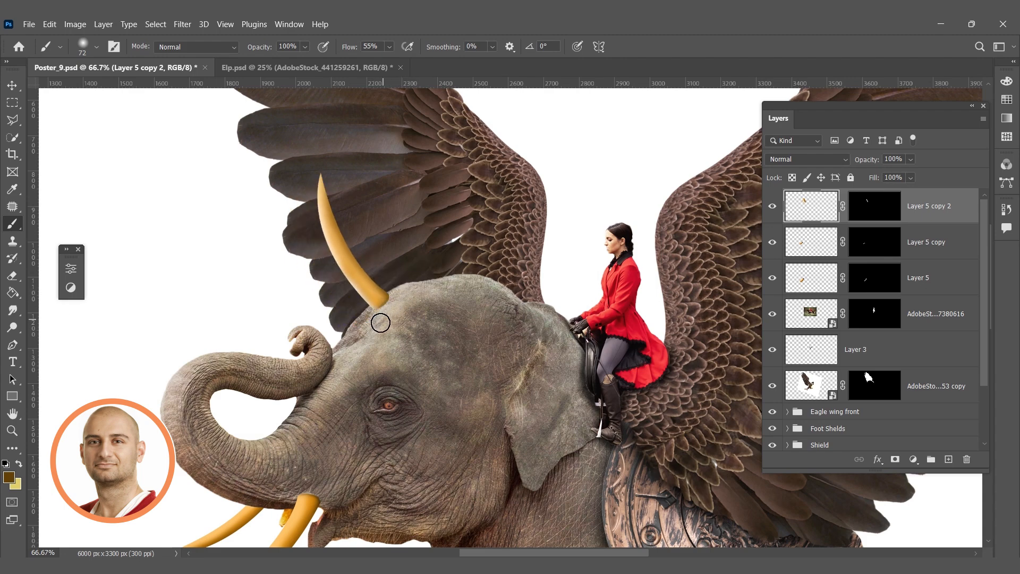
# Set the foreground colour to near-black 0a0909
pyautogui.scroll(-3, 403, 310)
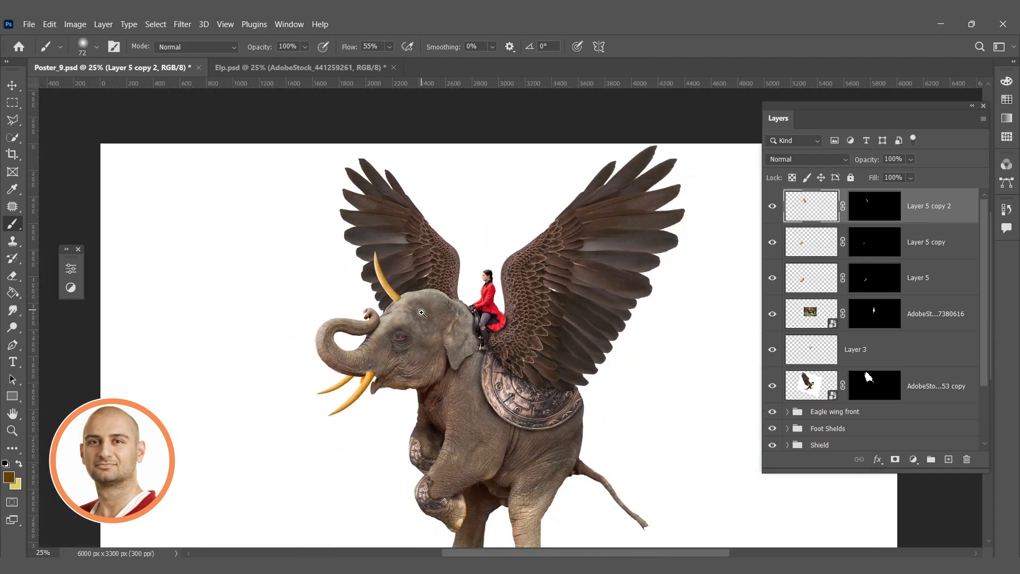
pyautogui.scroll(3, 402, 308)
pyautogui.scroll(4, 414, 272)
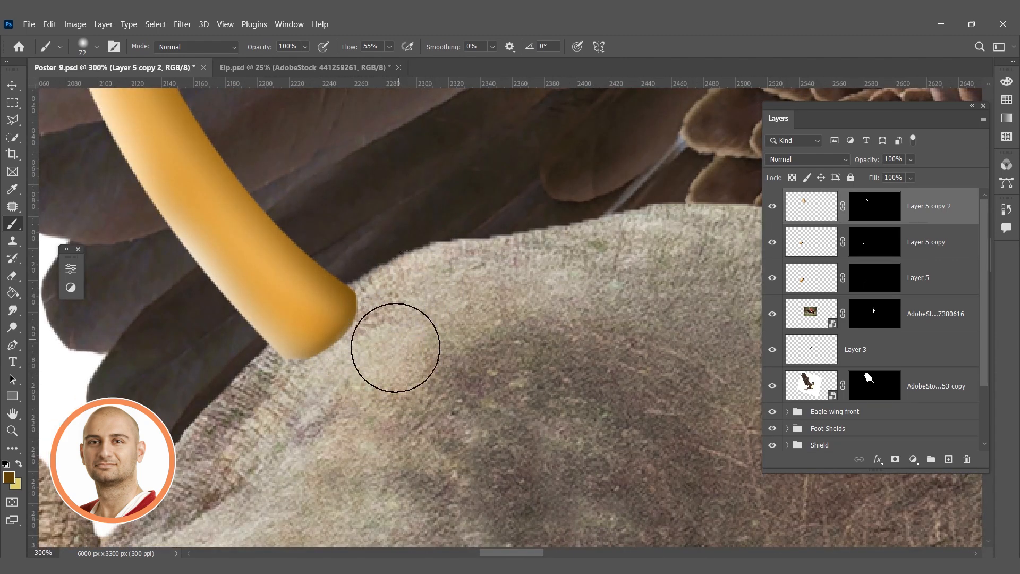
pyautogui.rightClick(428, 320)
pyautogui.click(441, 325)
pyautogui.rightClick(474, 313)
pyautogui.click(541, 432)
pyautogui.click(548, 345)
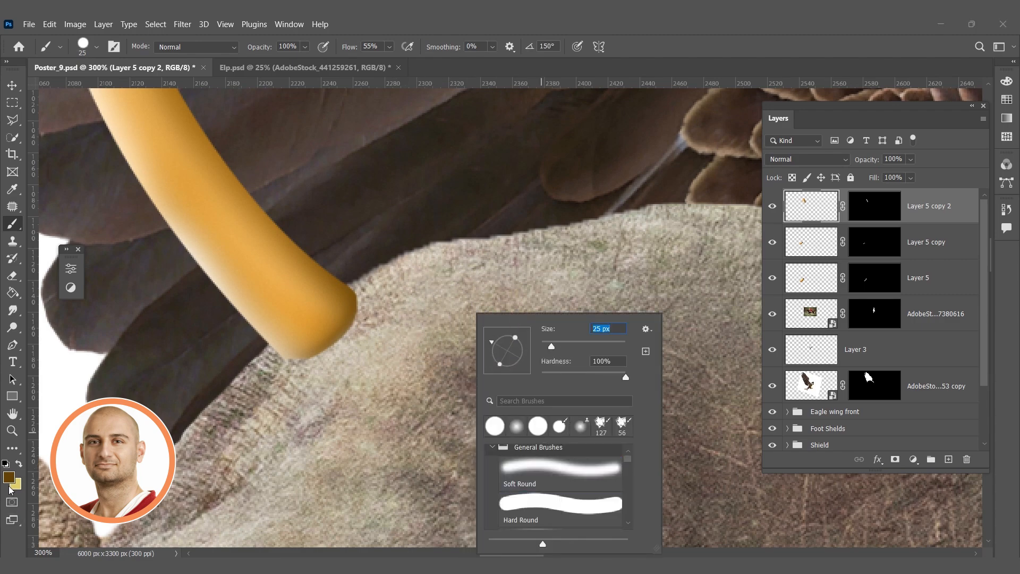
pyautogui.click(8, 477)
pyautogui.click(413, 489)
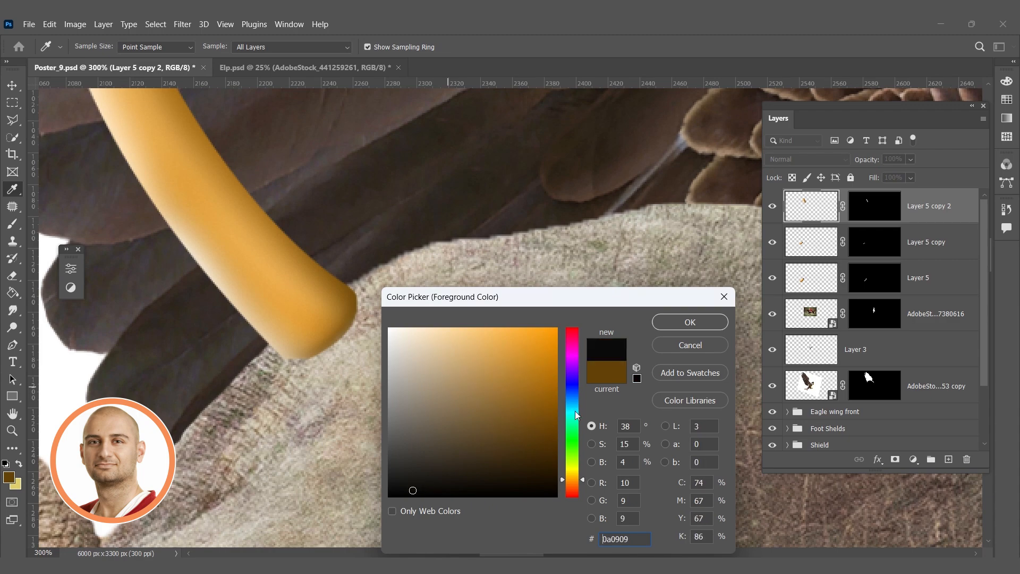
pyautogui.click(690, 322)
# Switch the brush to the Soft Round tip with 0% hardness and a size of 88 px
pyautogui.rightClick(473, 282)
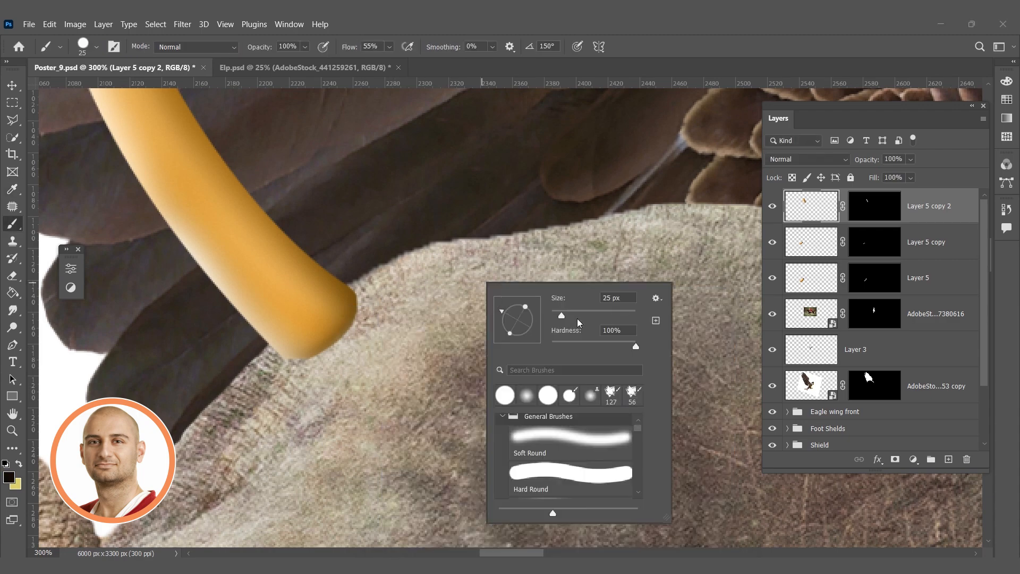
pyautogui.click(579, 315)
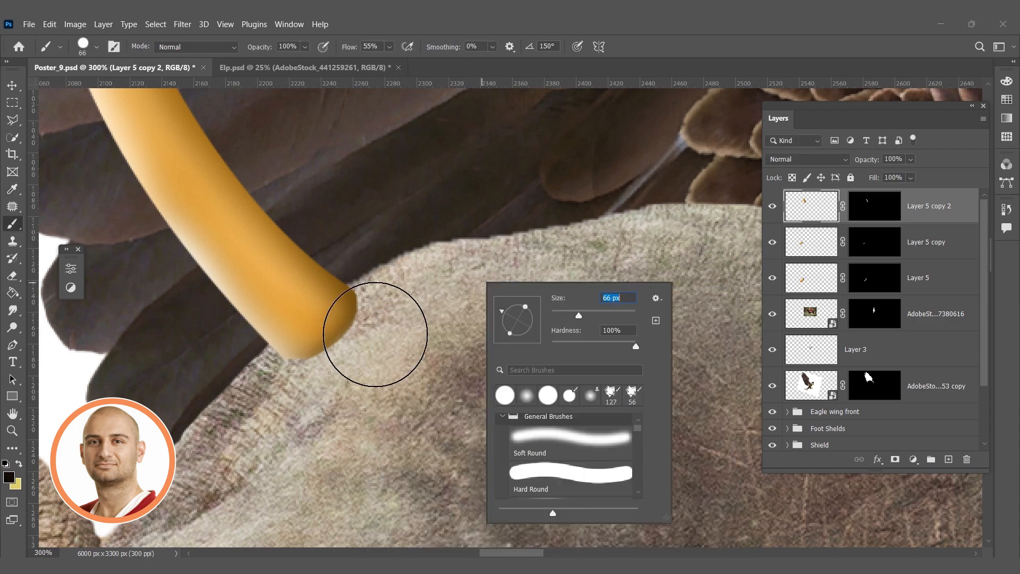
pyautogui.keyDown('ctrl'); pyautogui.rightClick(431, 311); pyautogui.keyUp('ctrl')
pyautogui.rightClick(417, 309)
pyautogui.click(457, 429)
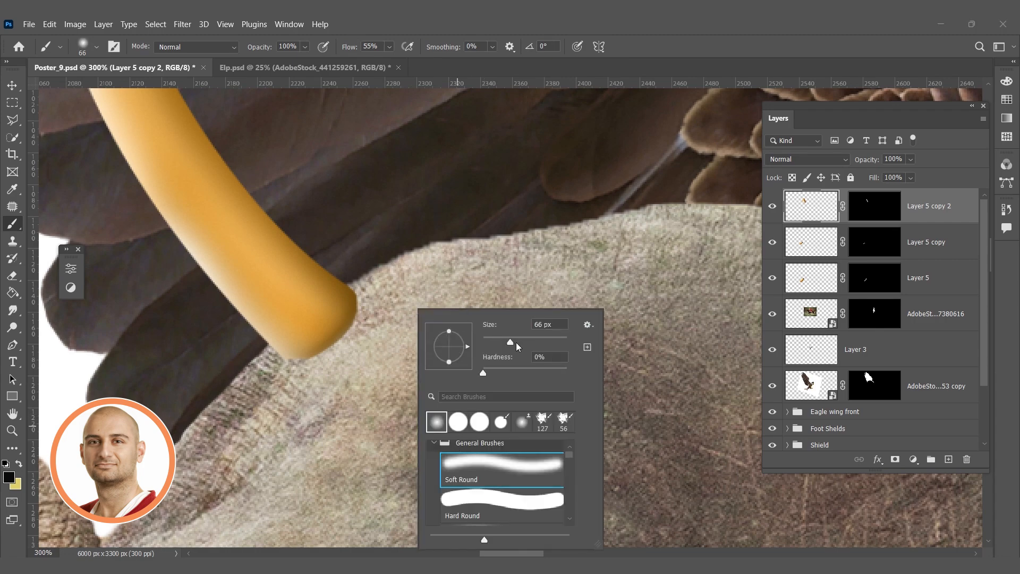
pyautogui.press('Return')
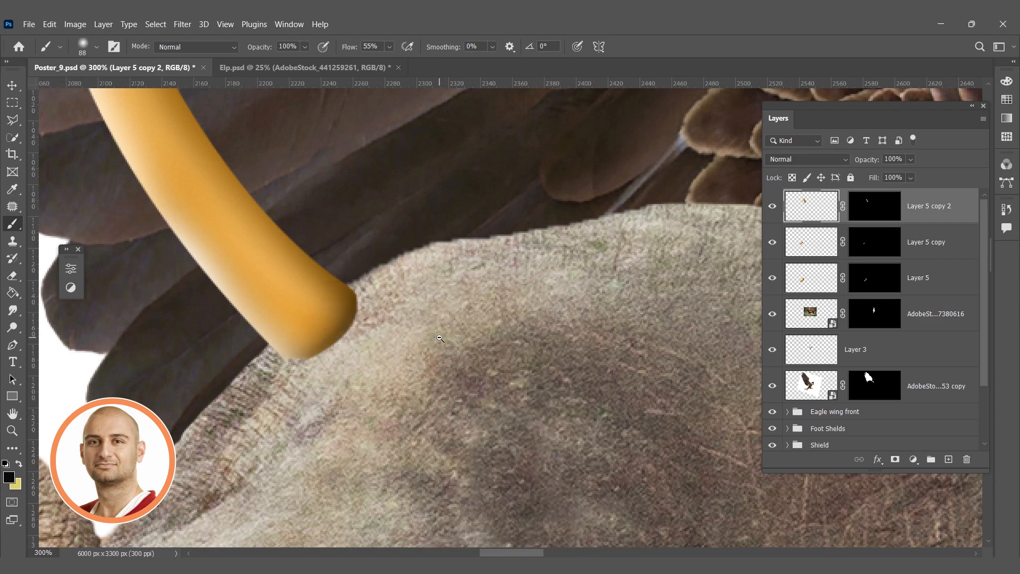
# Free-transform the horn to make it shorter and tilt it forward over the elephant's trunk
pyautogui.scroll(-6, 442, 341)
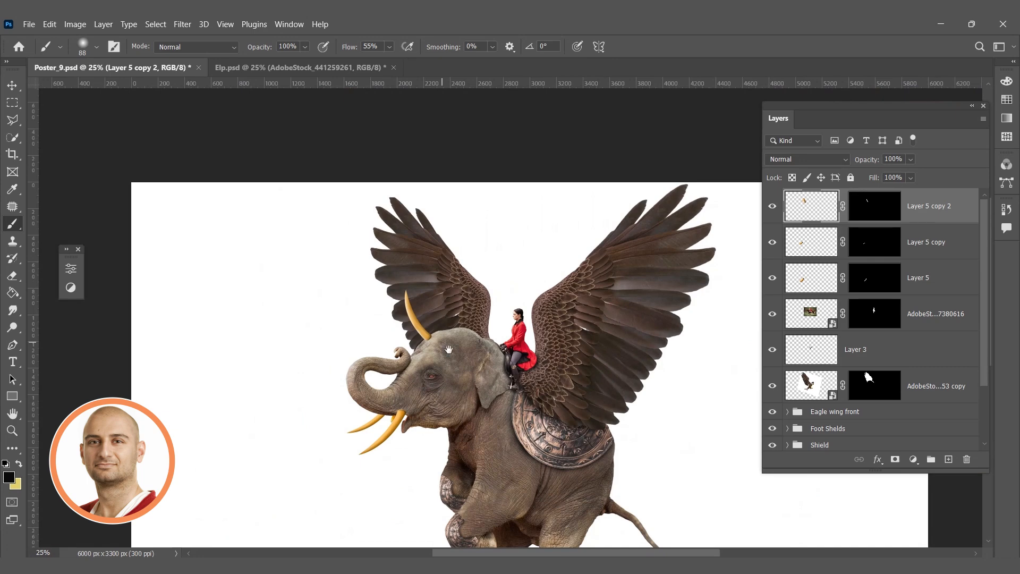
pyautogui.moveTo(449, 349); pyautogui.dragTo(398, 290)
pyautogui.scroll(1, 387, 308)
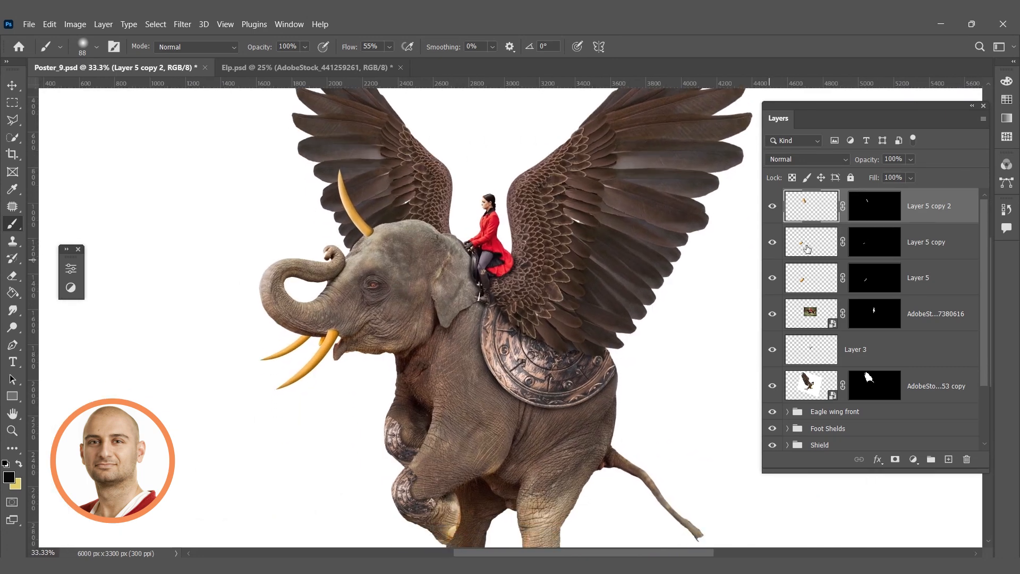
pyautogui.hotkey('ctrl', 't')
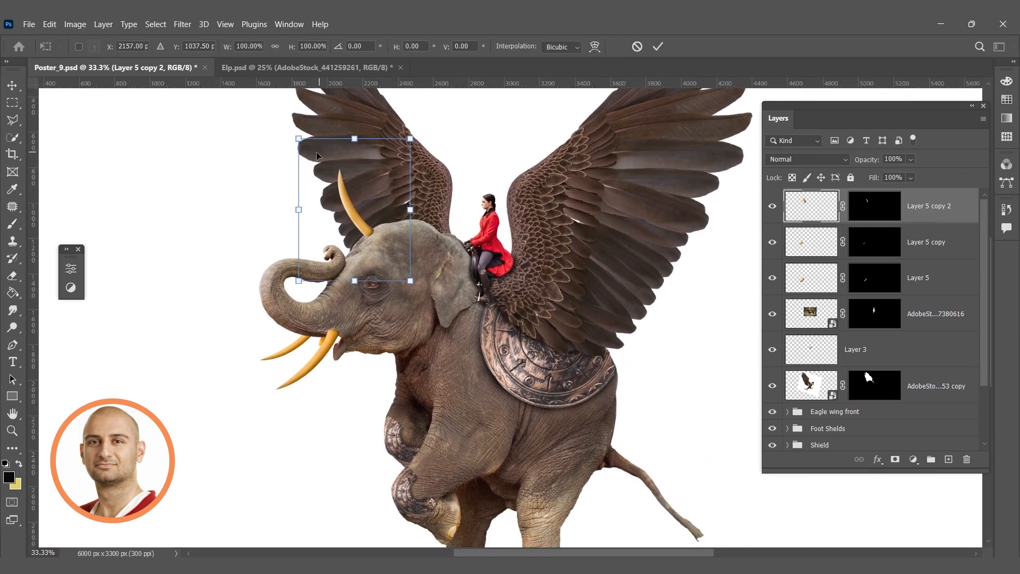
pyautogui.moveTo(299, 140); pyautogui.dragTo(296, 177)
pyautogui.moveTo(413, 179); pyautogui.dragTo(420, 160)
pyautogui.moveTo(372, 235); pyautogui.dragTo(372, 230)
pyautogui.press('Return')
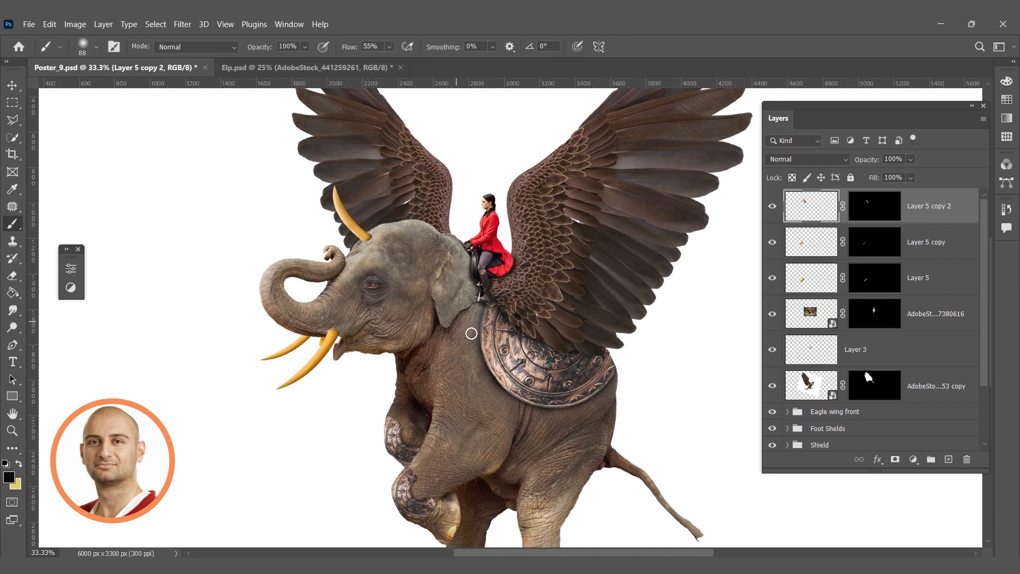
# Reshape the horn with Free Transform so it stands more upright, and reseat its base on the elephant's forehead
pyautogui.keyDown('ctrl'); pyautogui.keyDown('alt'); pyautogui.click(389, 272); pyautogui.keyUp('alt'); pyautogui.keyUp('ctrl')
pyautogui.keyDown('ctrl'); pyautogui.keyDown('alt'); pyautogui.click(390, 270); pyautogui.keyUp('alt'); pyautogui.keyUp('ctrl')
pyautogui.keyDown('ctrl'); pyautogui.click(376, 249); pyautogui.keyUp('ctrl')
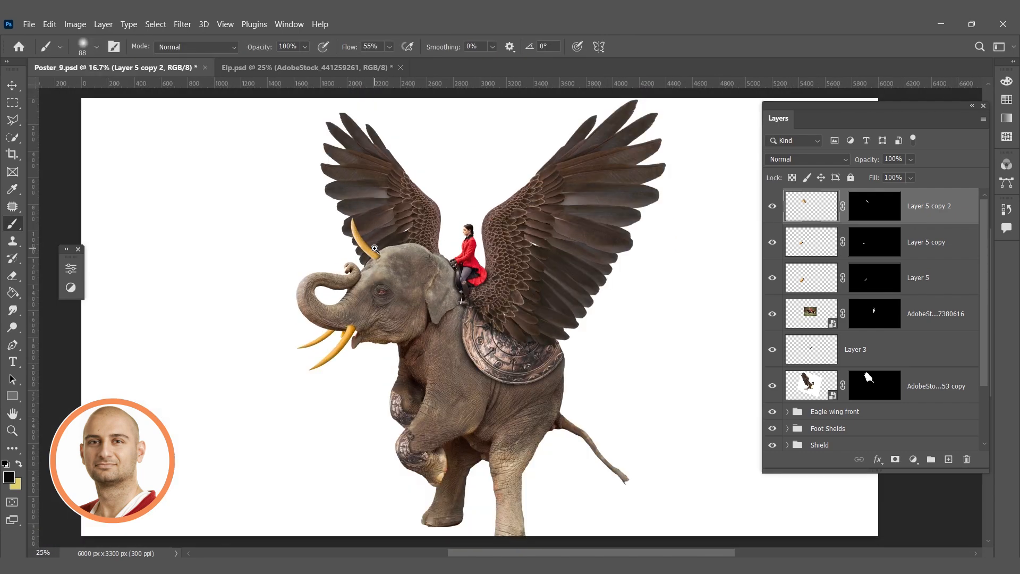
pyautogui.keyDown('ctrl'); pyautogui.click(375, 249); pyautogui.keyUp('ctrl')
pyautogui.keyDown('ctrl'); pyautogui.click(375, 249); pyautogui.keyUp('ctrl')
pyautogui.keyDown('ctrl'); pyautogui.click(375, 249); pyautogui.keyUp('ctrl')
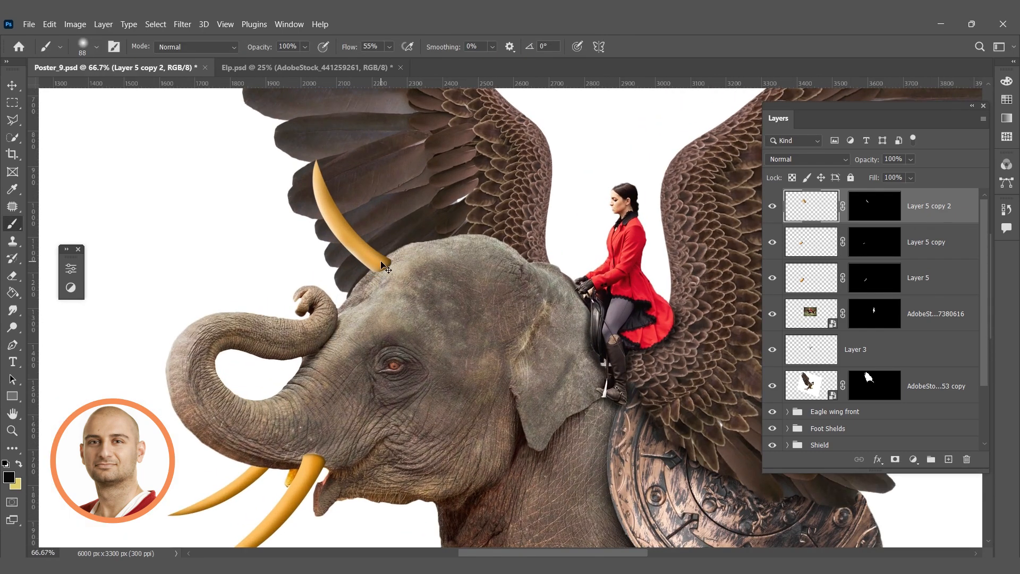
pyautogui.keyDown('ctrl'); pyautogui.keyDown('alt'); pyautogui.click(412, 274); pyautogui.keyUp('alt'); pyautogui.keyUp('ctrl')
pyautogui.keyDown('ctrl'); pyautogui.keyDown('alt'); pyautogui.click(412, 275); pyautogui.keyUp('alt'); pyautogui.keyUp('ctrl')
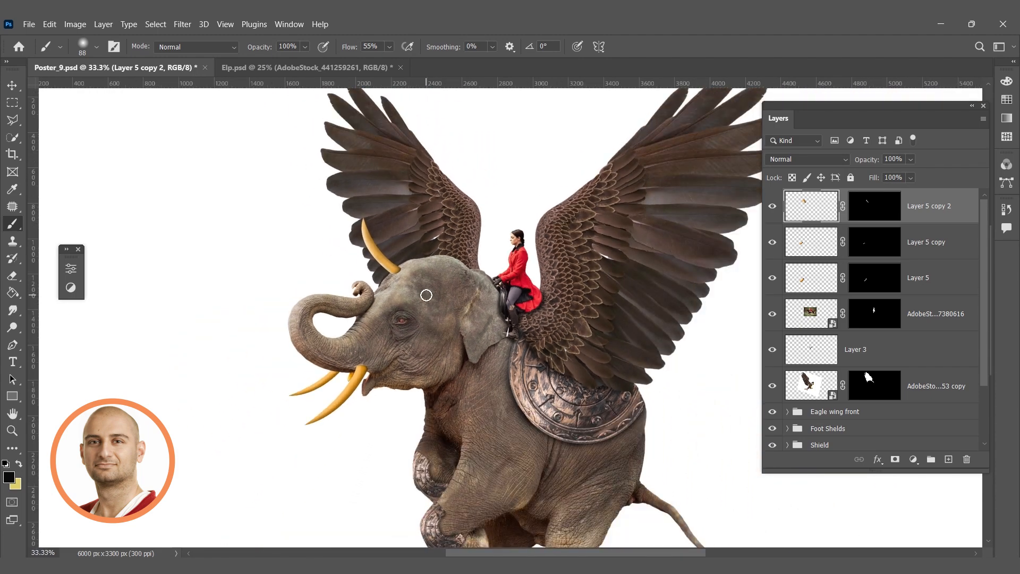
pyautogui.hotkey('ctrl', 't')
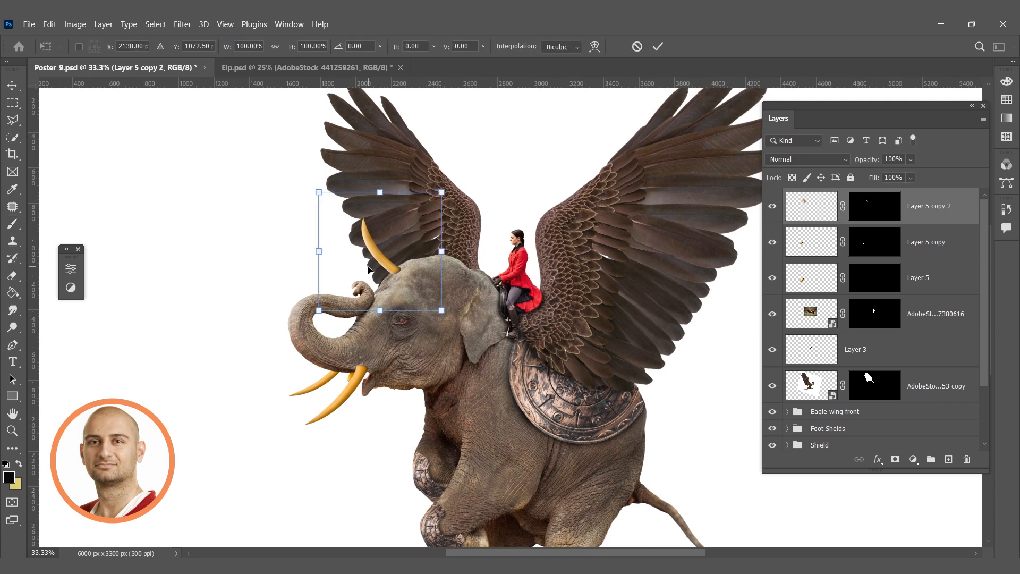
pyautogui.moveTo(448, 193); pyautogui.dragTo(497, 219)
pyautogui.moveTo(405, 266); pyautogui.dragTo(408, 276)
pyautogui.moveTo(446, 330); pyautogui.dragTo(437, 313)
pyautogui.press('Return')
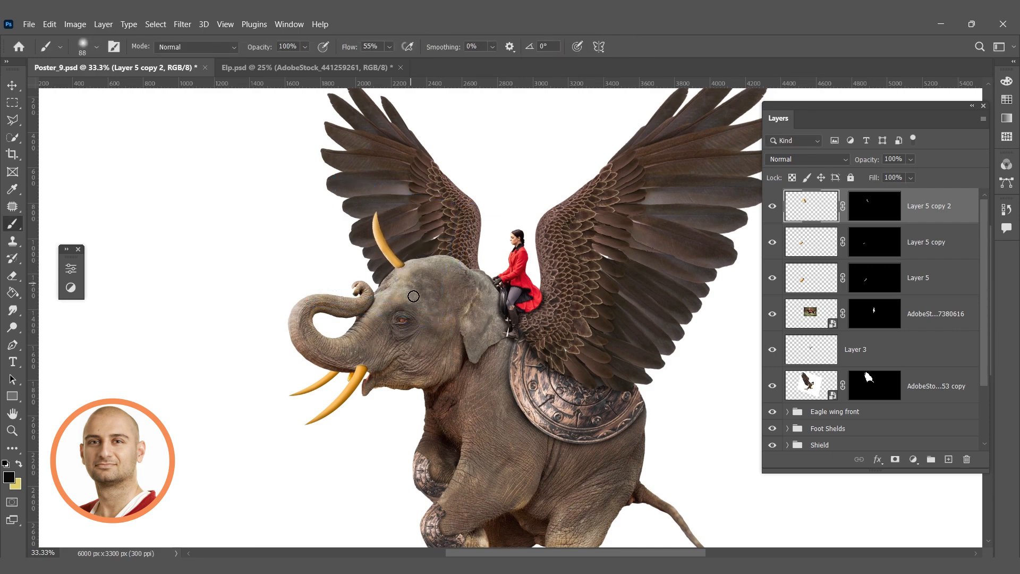
# Reposition the horn on the elephant's brow and transform it again so it leans forward
pyautogui.keyDown('ctrl'); pyautogui.click(398, 244); pyautogui.keyUp('ctrl')
pyautogui.keyDown('ctrl'); pyautogui.click(398, 245); pyautogui.keyUp('ctrl')
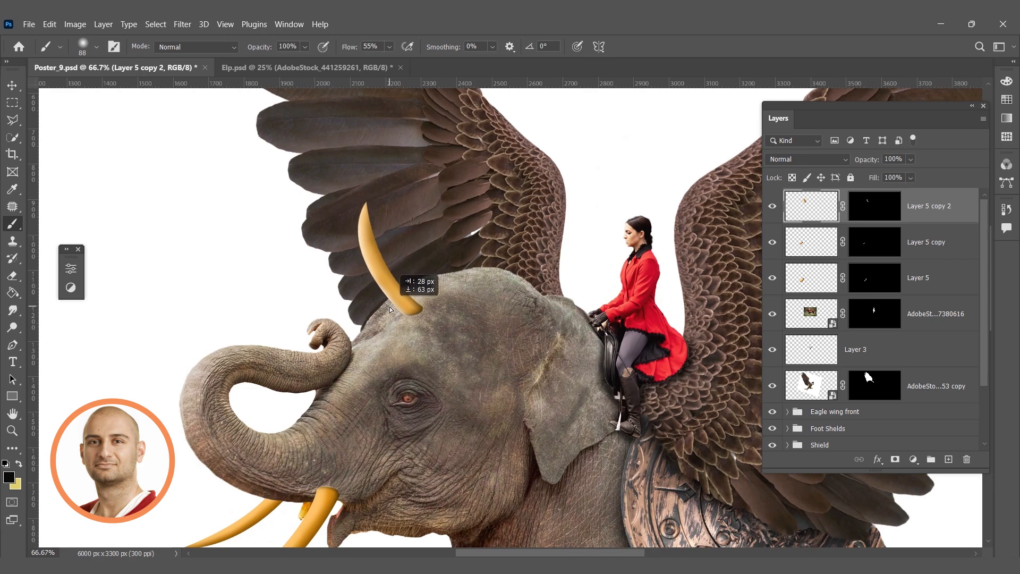
pyautogui.hotkey('ctrl', 't')
pyautogui.moveTo(604, 197); pyautogui.dragTo(590, 166)
pyautogui.moveTo(439, 306); pyautogui.dragTo(429, 304)
pyautogui.moveTo(535, 226); pyautogui.dragTo(529, 209)
pyautogui.moveTo(447, 255); pyautogui.dragTo(434, 258)
pyautogui.press('Return')
pyautogui.press('b')
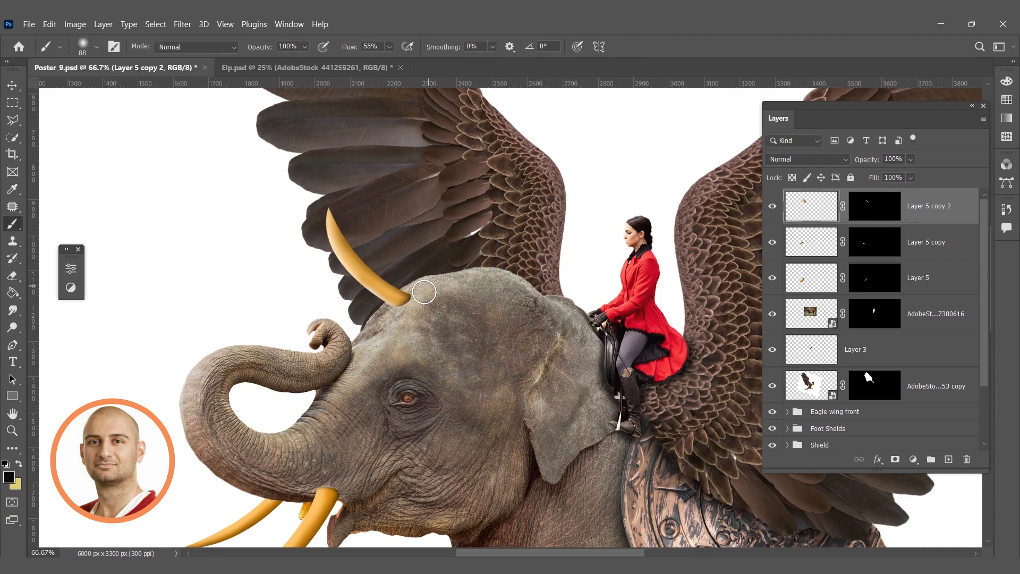
# Distort the horn with Free Transform into a shorter, thicker and more curved shape with its base on the forehead
pyautogui.scroll(-4, 436, 311)
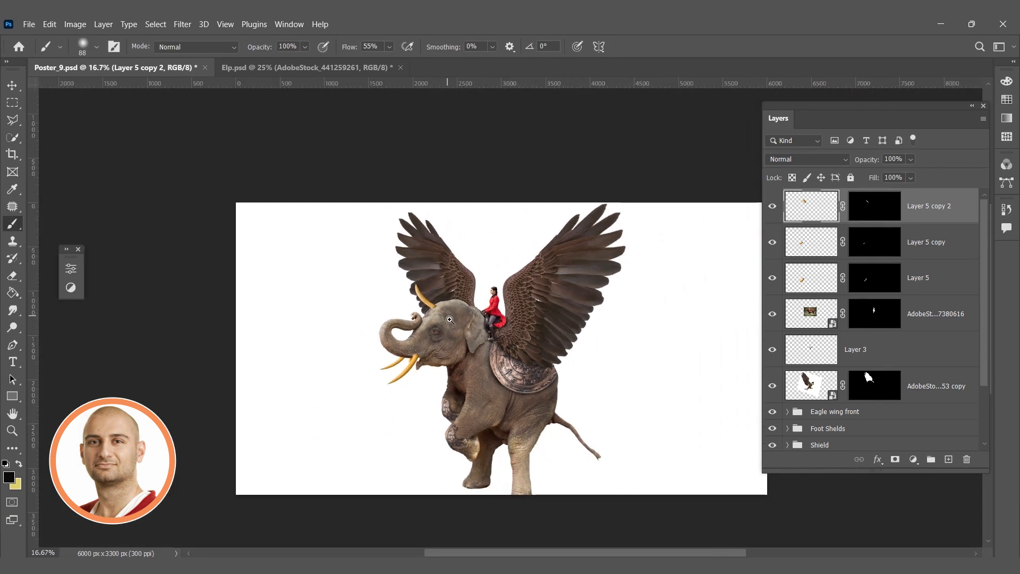
pyautogui.scroll(1, 442, 321)
pyautogui.moveTo(448, 364); pyautogui.dragTo(425, 336)
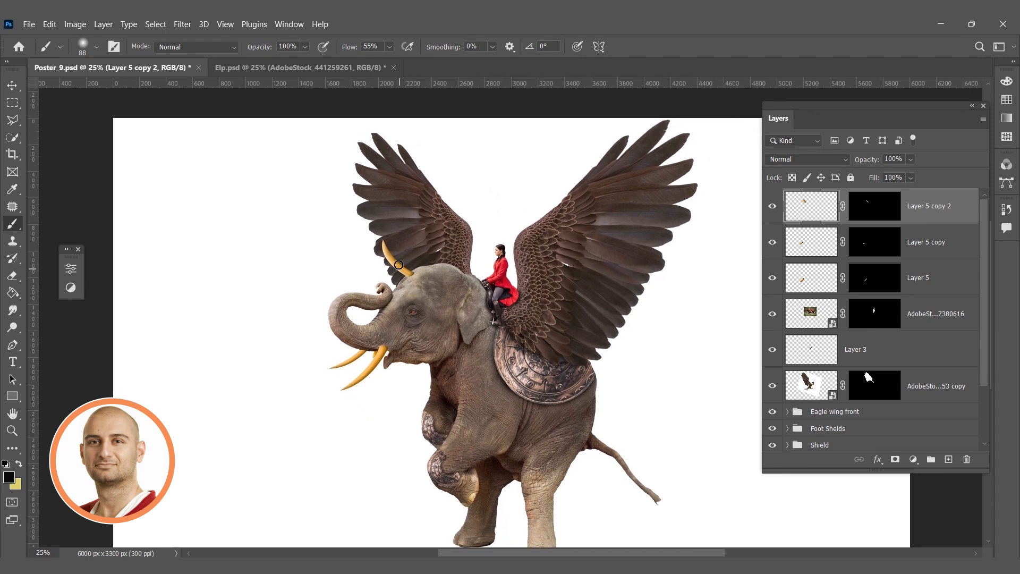
pyautogui.scroll(1, 400, 266)
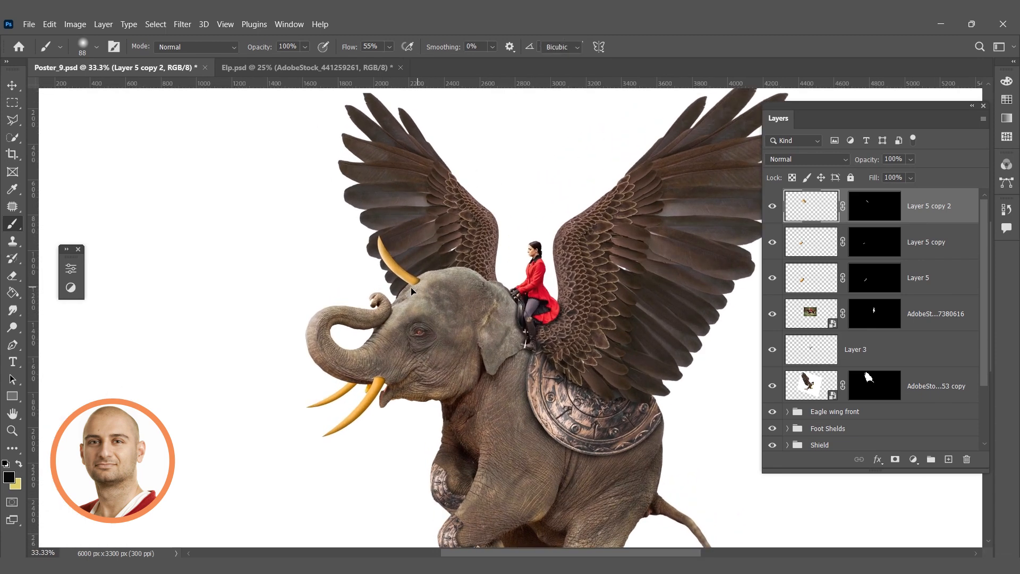
pyautogui.hotkey('ctrl', 't')
pyautogui.moveTo(461, 210); pyautogui.dragTo(543, 183)
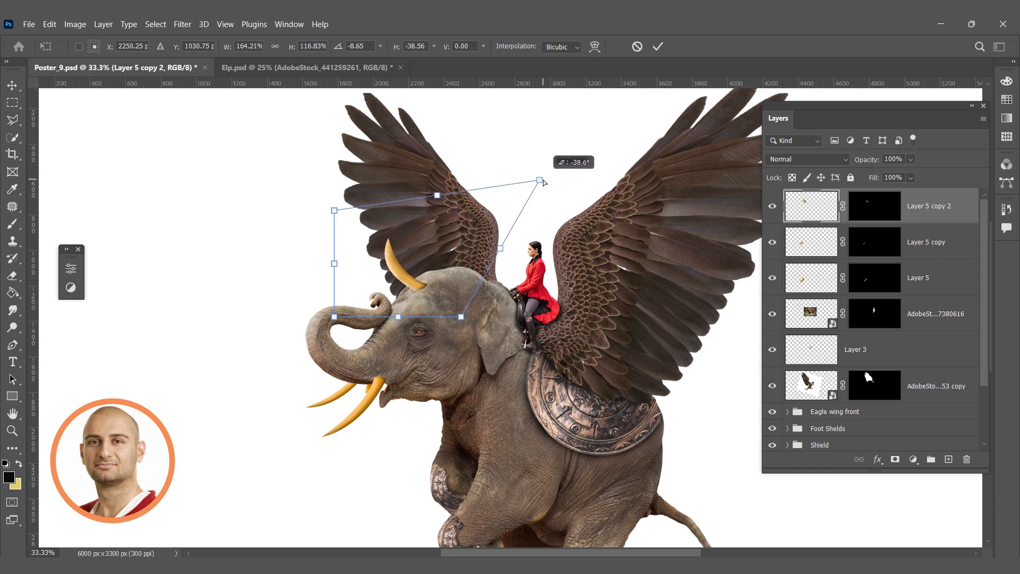
pyautogui.moveTo(335, 211); pyautogui.dragTo(371, 214)
pyautogui.moveTo(410, 271); pyautogui.dragTo(402, 285)
pyautogui.moveTo(450, 329); pyautogui.dragTo(458, 332)
pyautogui.moveTo(549, 196); pyautogui.dragTo(535, 176)
pyautogui.moveTo(467, 238); pyautogui.dragTo(458, 236)
pyautogui.press('Return')
pyautogui.press('b')
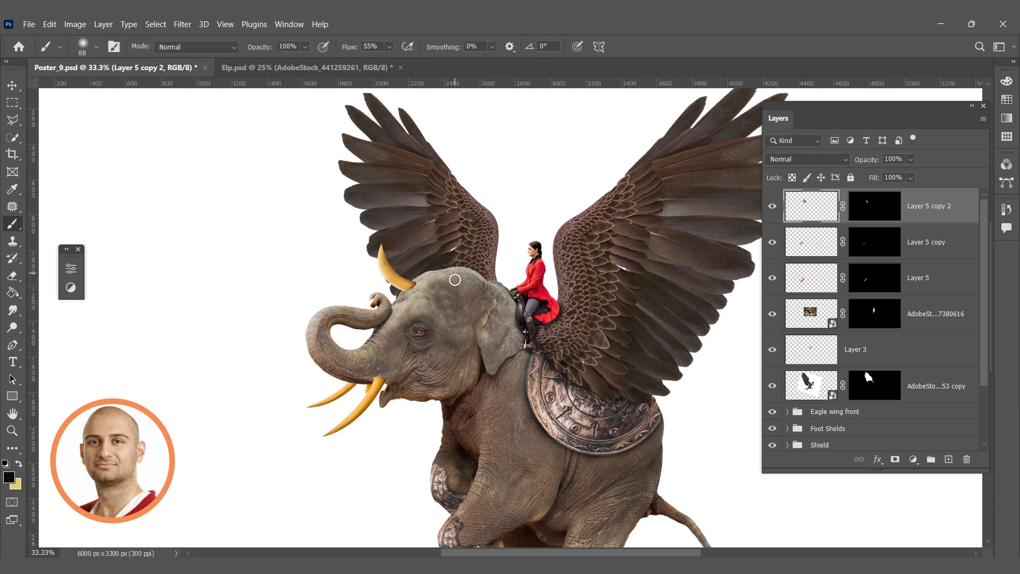
# Move the horn slightly up and back along the elephant's forehead
pyautogui.keyDown('ctrl'); pyautogui.keyDown('alt'); pyautogui.click(424, 293); pyautogui.keyUp('alt'); pyautogui.keyUp('ctrl')
pyautogui.keyDown('ctrl'); pyautogui.keyDown('alt'); pyautogui.click(424, 293); pyautogui.keyUp('alt'); pyautogui.keyUp('ctrl')
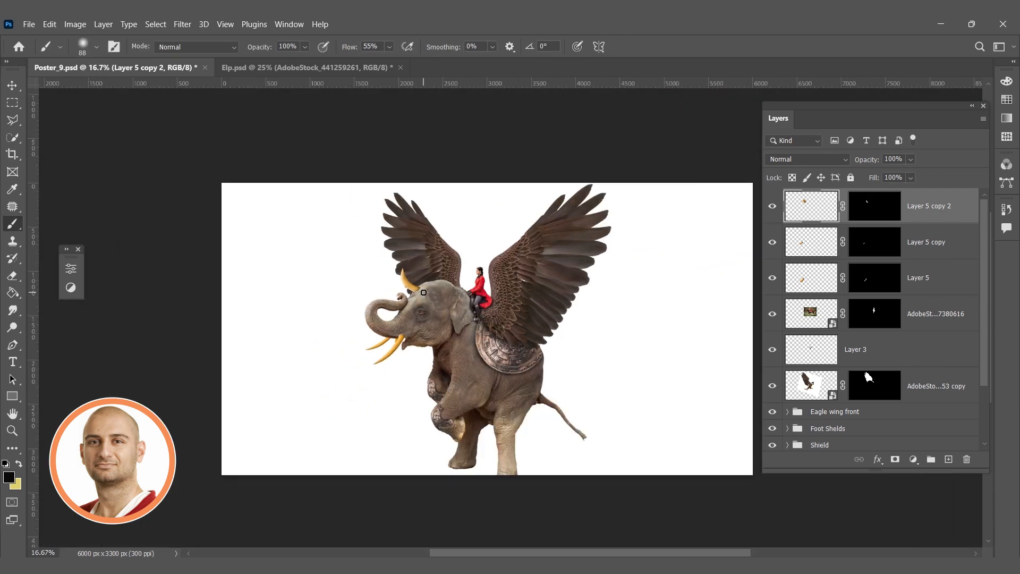
pyautogui.keyDown('ctrl'); pyautogui.click(427, 292); pyautogui.keyUp('ctrl')
pyautogui.keyDown('ctrl'); pyautogui.click(427, 292); pyautogui.keyUp('ctrl')
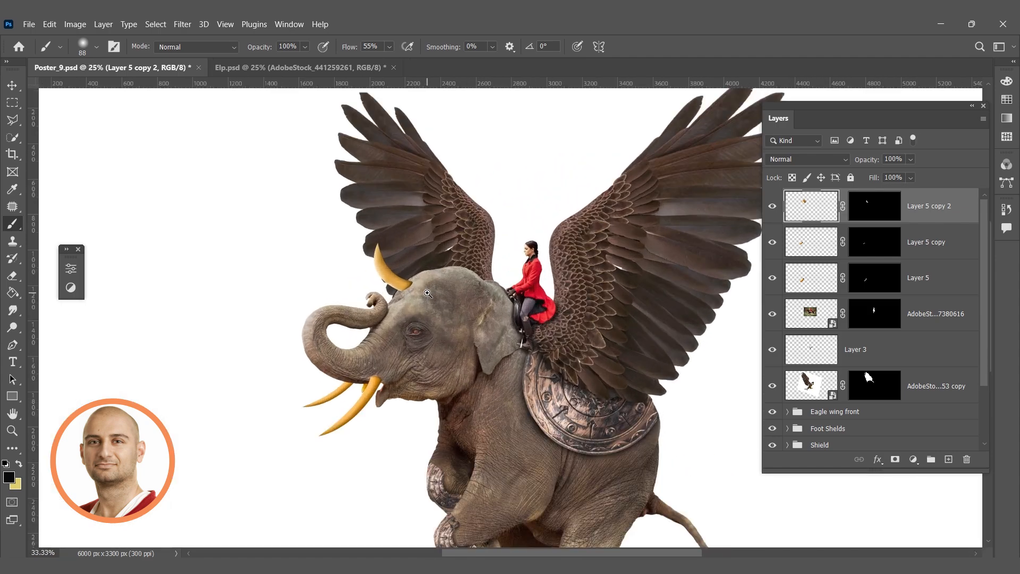
pyautogui.keyDown('ctrl'); pyautogui.click(427, 293); pyautogui.keyUp('ctrl')
pyautogui.keyDown('ctrl'); pyautogui.click(388, 264); pyautogui.keyUp('ctrl')
pyautogui.keyDown('ctrl'); pyautogui.click(388, 264); pyautogui.keyUp('ctrl')
pyautogui.keyDown('ctrl'); pyautogui.click(388, 264); pyautogui.keyUp('ctrl')
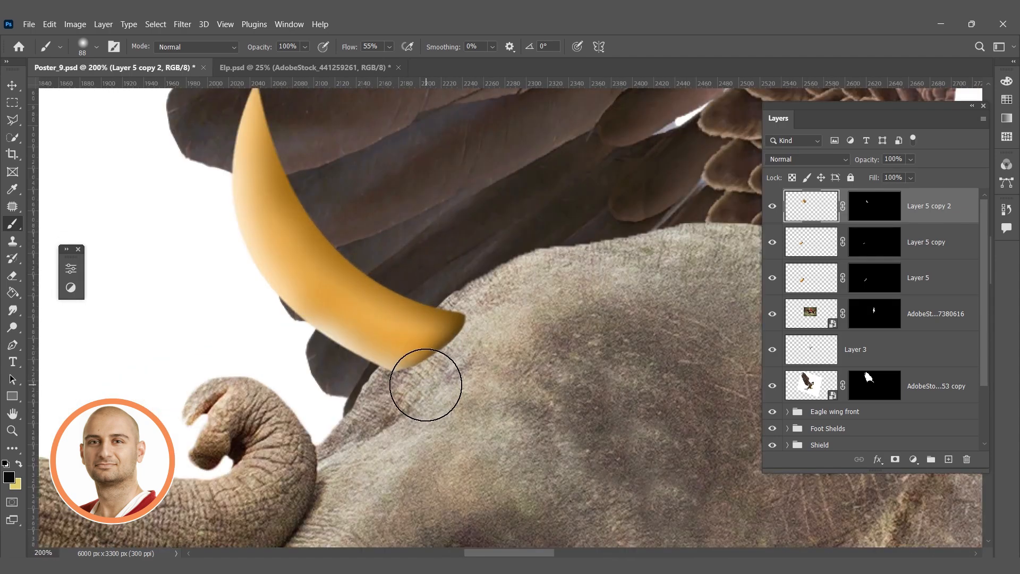
pyautogui.moveTo(437, 339)
pyautogui.mouseDown()
pyautogui.moveTo(455, 313)
pyautogui.moveTo(472, 320)
pyautogui.mouseUp()
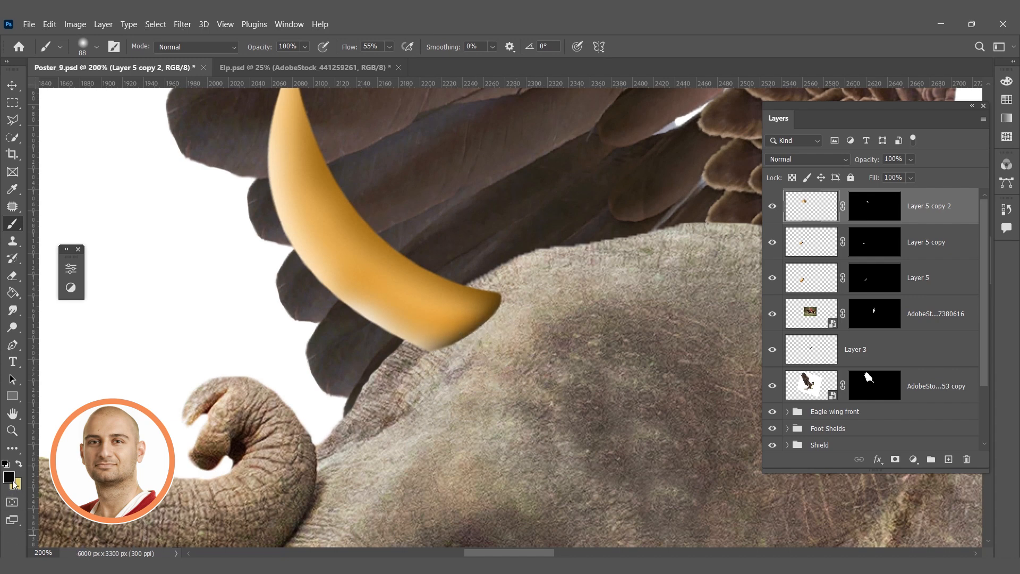
# Brush a thin light rim along the horn's base edge using foreground colour f0f0f0 and a 14 px soft round brush
pyautogui.click(10, 476)
pyautogui.click(390, 338)
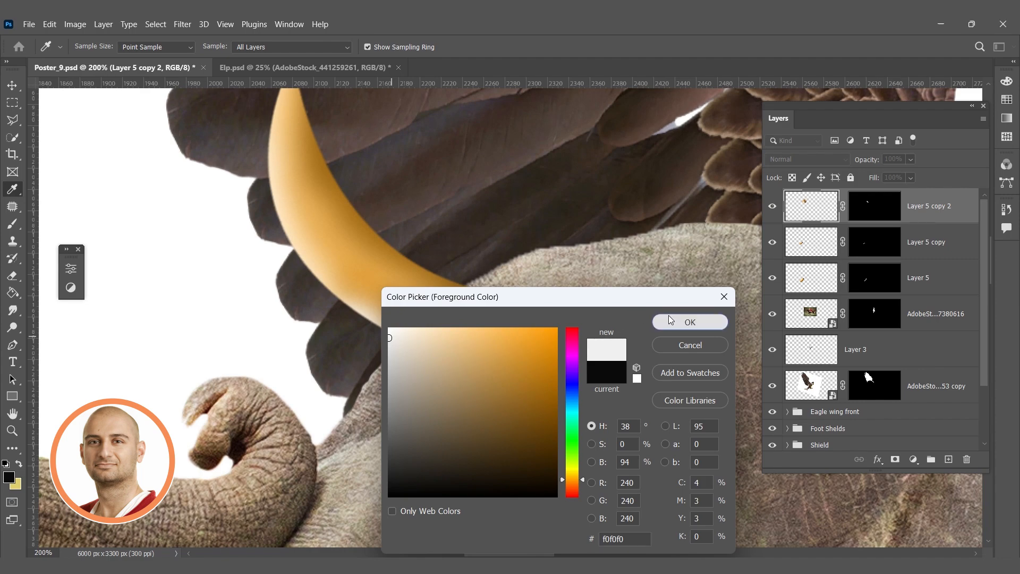
pyautogui.click(670, 320)
pyautogui.keyDown('ctrl'); pyautogui.click(437, 294); pyautogui.keyUp('ctrl')
pyautogui.keyDown('ctrl'); pyautogui.click(439, 295); pyautogui.keyUp('ctrl')
pyautogui.keyDown('ctrl'); pyautogui.click(439, 295); pyautogui.keyUp('ctrl')
pyautogui.keyDown('ctrl'); pyautogui.rightClick(622, 345); pyautogui.keyUp('ctrl')
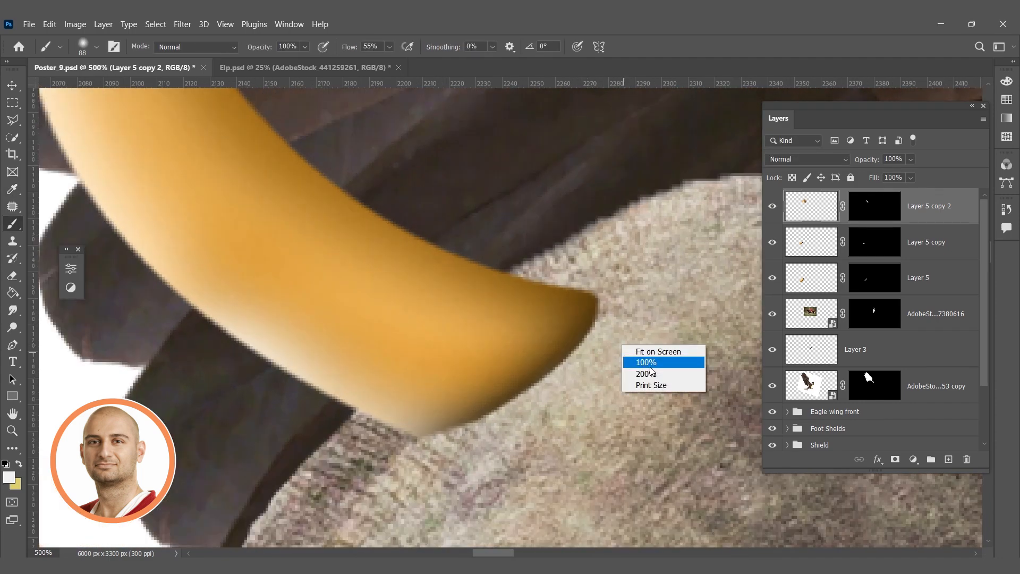
pyautogui.rightClick(552, 351)
pyautogui.rightClick(664, 274)
pyautogui.click(738, 303)
pyautogui.moveTo(435, 446)
pyautogui.mouseDown()
pyautogui.moveTo(534, 396)
pyautogui.moveTo(588, 348)
pyautogui.moveTo(619, 283)
pyautogui.mouseUp()
# Save the poster document with the reshaped horn
pyautogui.keyDown('alt'); pyautogui.click(621, 310); pyautogui.keyUp('alt')
pyautogui.keyDown('alt'); pyautogui.click(621, 310); pyautogui.keyUp('alt')
pyautogui.keyDown('alt'); pyautogui.click(621, 309); pyautogui.keyUp('alt')
pyautogui.keyDown('alt'); pyautogui.click(621, 310); pyautogui.keyUp('alt')
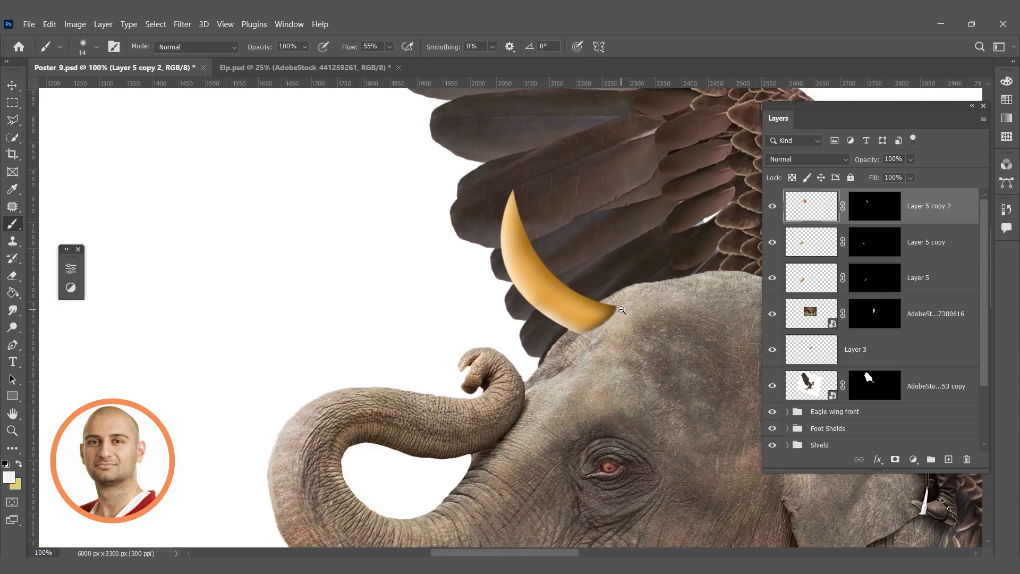
pyautogui.keyDown('alt'); pyautogui.click(621, 309); pyautogui.keyUp('alt')
pyautogui.keyDown('alt'); pyautogui.click(621, 310); pyautogui.keyUp('alt')
pyautogui.keyDown('alt'); pyautogui.click(621, 310); pyautogui.keyUp('alt')
pyautogui.moveTo(610, 360); pyautogui.dragTo(510, 318)
pyautogui.moveTo(542, 357); pyautogui.dragTo(464, 340)
pyautogui.hotkey('ctrl', 's')
pyautogui.moveTo(434, 411); pyautogui.dragTo(375, 401)
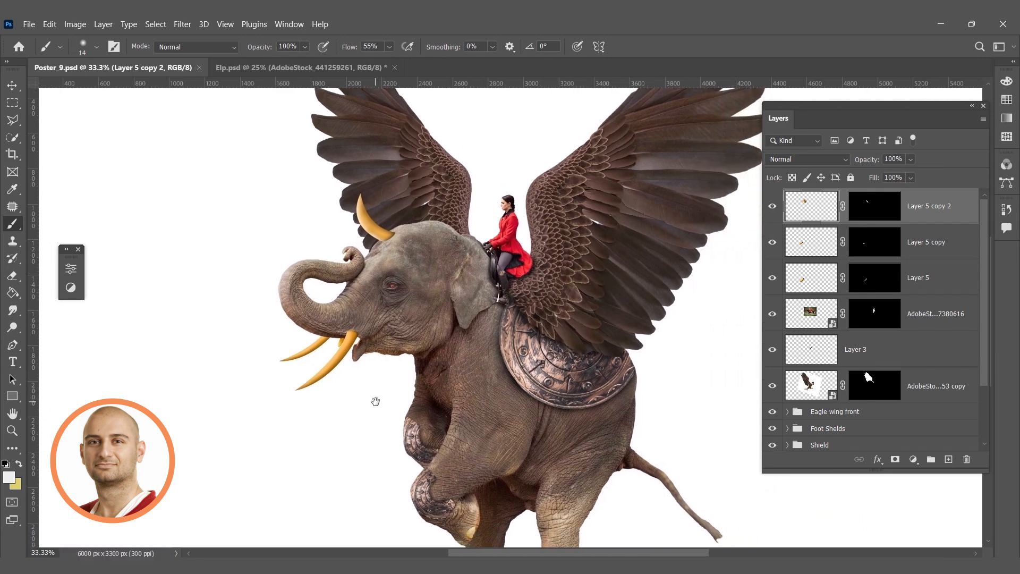
# Group the three tusk and horn layers, Layer 5 through Layer 5 copy 2, and name the group Tusks
pyautogui.click(935, 282)
pyautogui.keyDown('shift'); pyautogui.click(912, 207); pyautogui.keyUp('shift')
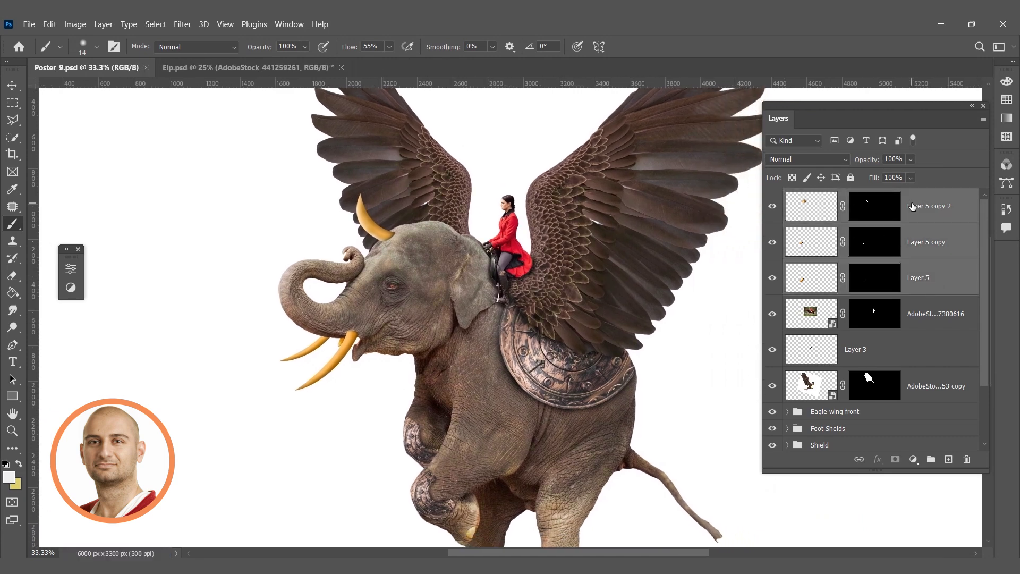
pyautogui.moveTo(902, 277); pyautogui.dragTo(934, 458)
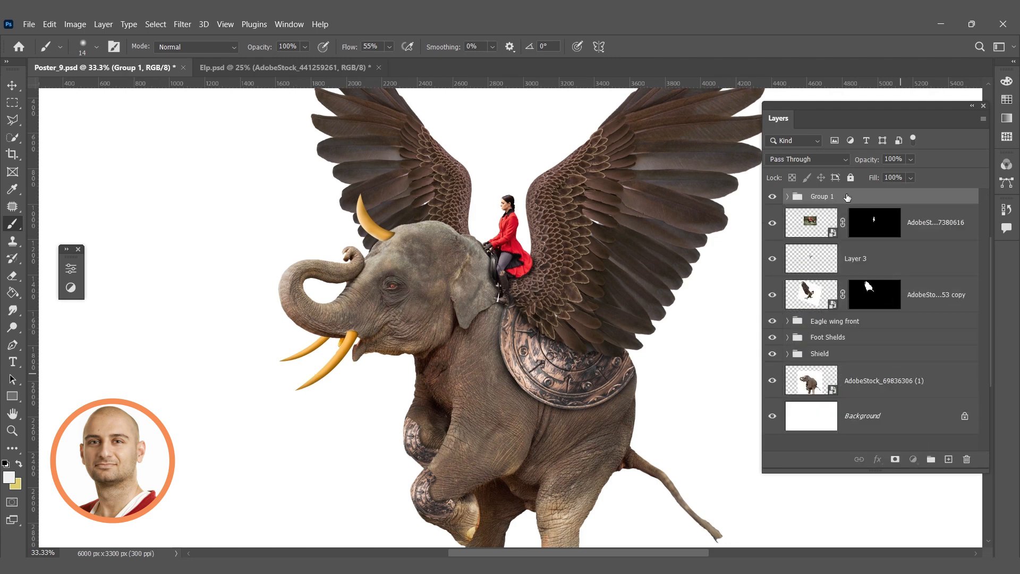
pyautogui.doubleClick(847, 197)
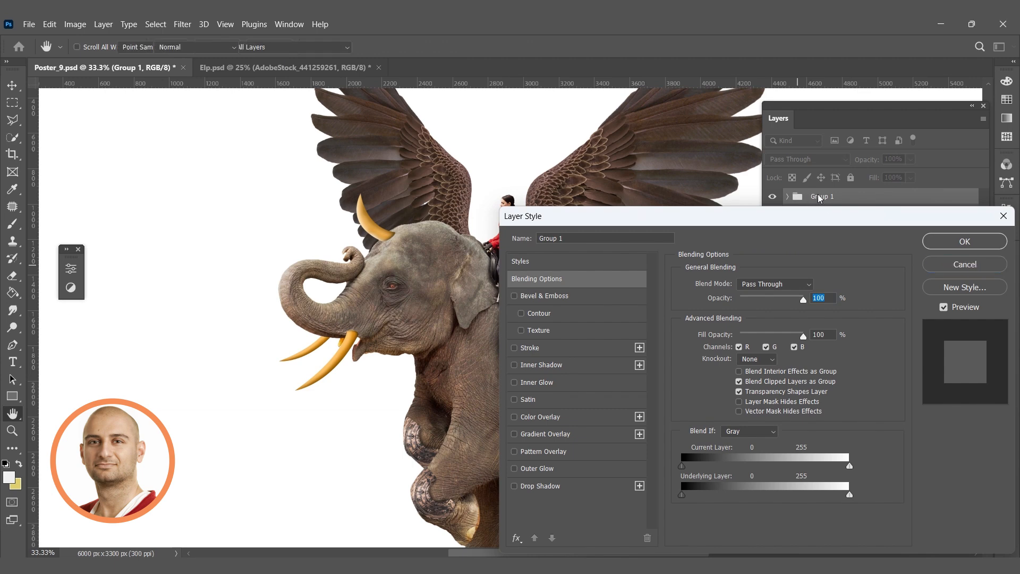
pyautogui.click(965, 264)
pyautogui.doubleClick(820, 197)
pyautogui.write('Tusks')
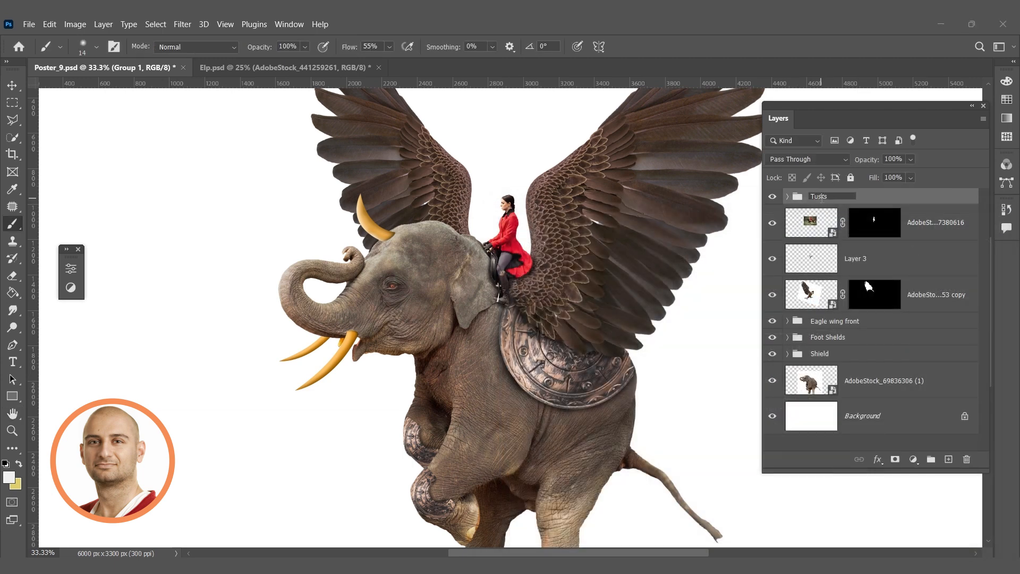
pyautogui.click(930, 311)
pyautogui.moveTo(871, 200)
pyautogui.mouseDown()
pyautogui.moveTo(859, 309)
pyautogui.moveTo(875, 197)
pyautogui.mouseUp()
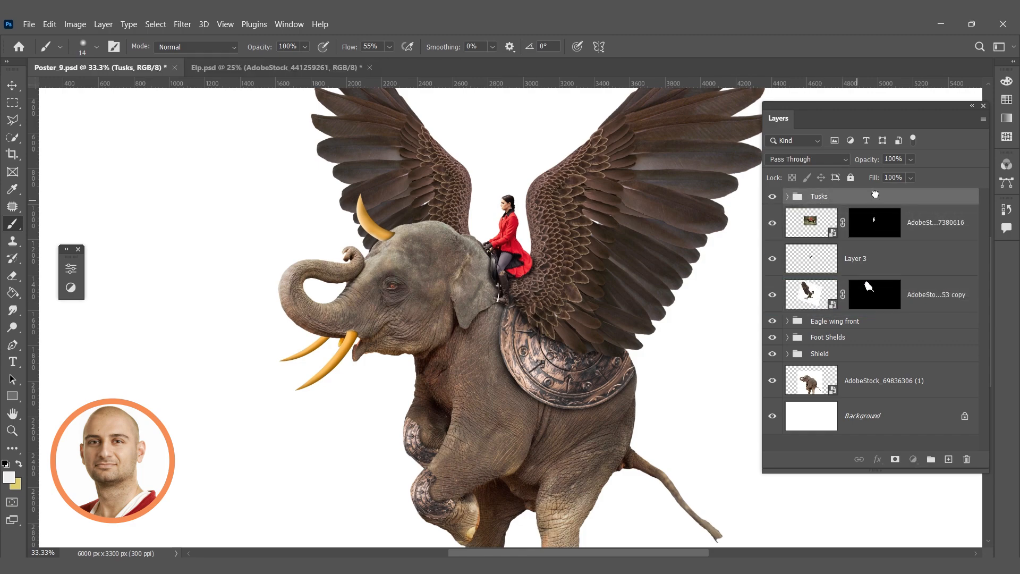
# Check the elephant composite by toggling the visibility of the Tusks group and Layer 3 and viewing the group's contents
pyautogui.keyDown('alt'); pyautogui.click(491, 283); pyautogui.keyUp('alt')
pyautogui.keyDown('alt'); pyautogui.click(491, 283); pyautogui.keyUp('alt')
pyautogui.click(485, 305)
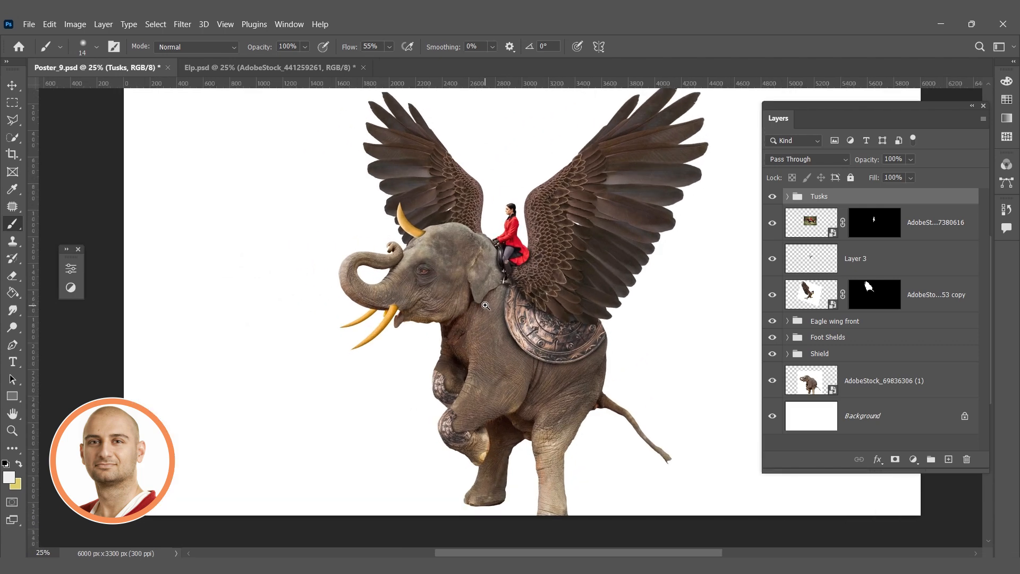
pyautogui.keyDown('ctrl'); pyautogui.click(474, 308); pyautogui.keyUp('ctrl')
pyautogui.moveTo(423, 294); pyautogui.dragTo(399, 327)
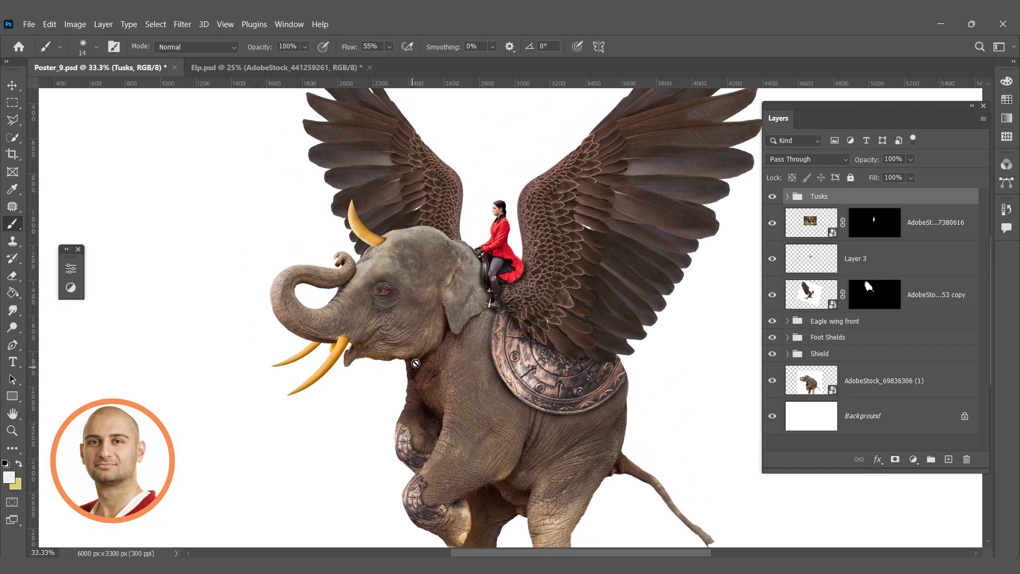
pyautogui.click(896, 263)
pyautogui.click(772, 197)
pyautogui.click(772, 196)
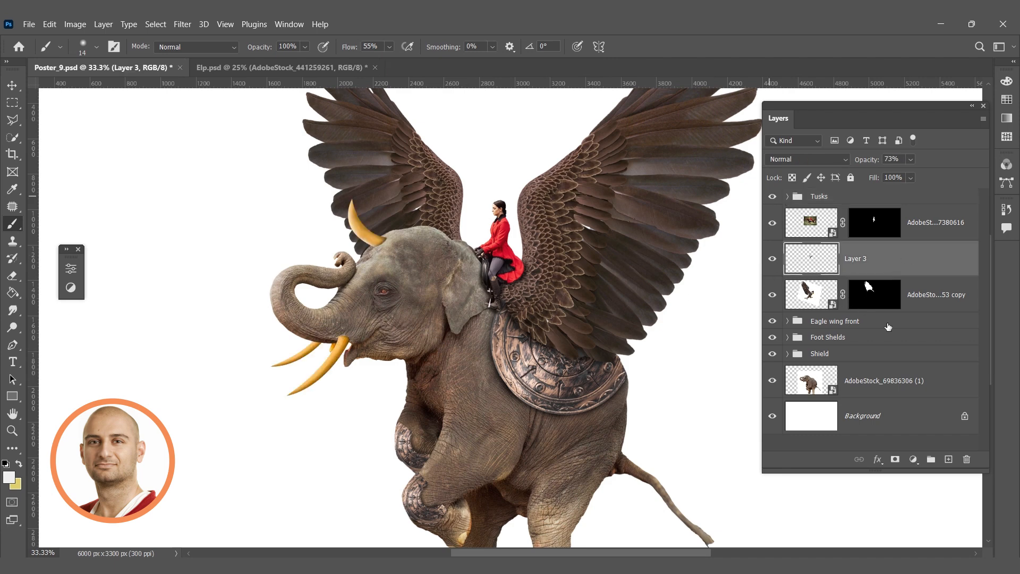
pyautogui.click(773, 259)
pyautogui.click(773, 259)
pyautogui.click(788, 197)
pyautogui.click(788, 197)
pyautogui.click(788, 197)
pyautogui.click(788, 197)
# Add a new layer above the Tusks group and paint over the elephant's reddish iris in black with the 14 px brush
pyautogui.click(878, 197)
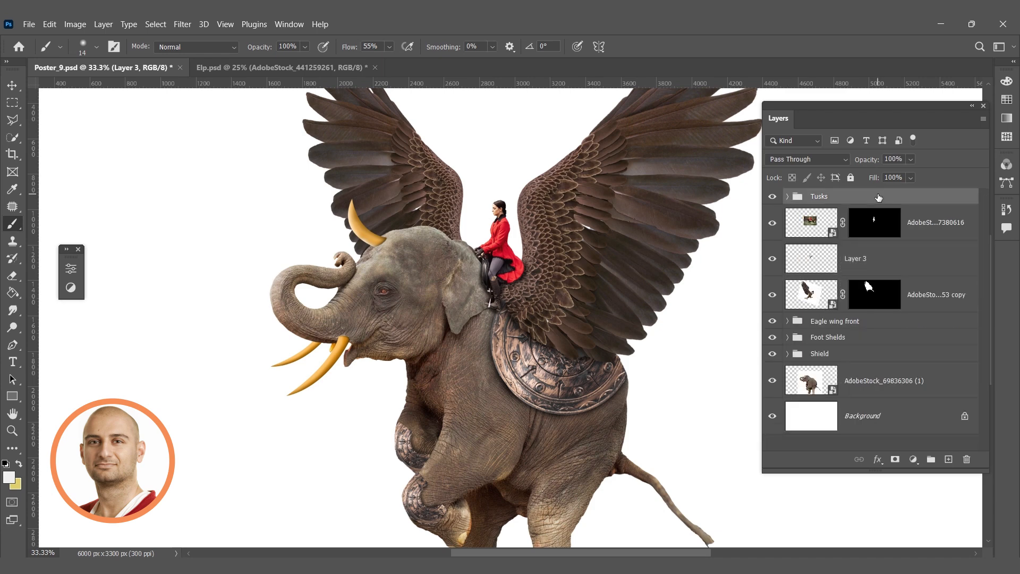
pyautogui.click(948, 459)
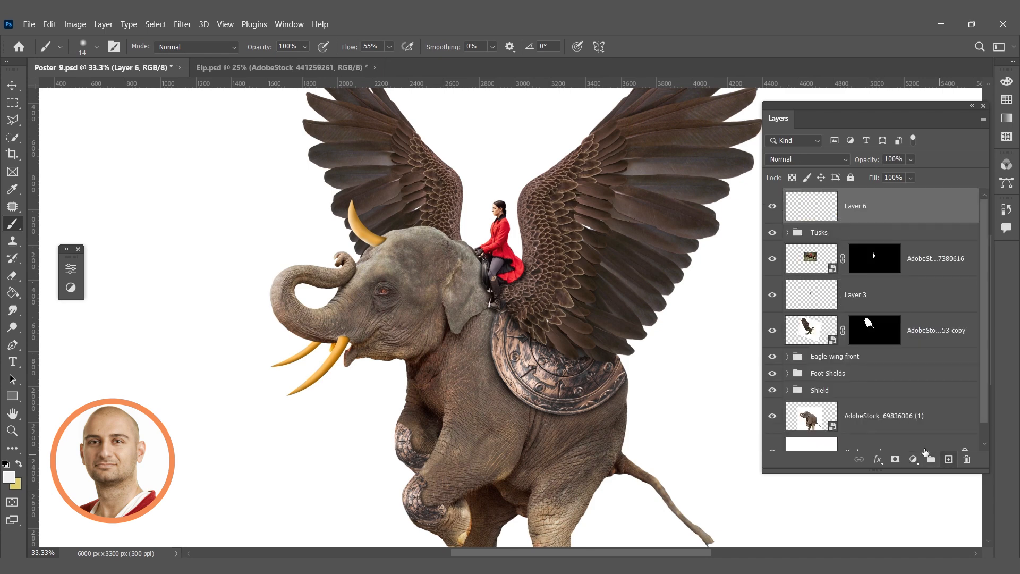
pyautogui.scroll(5, 380, 300)
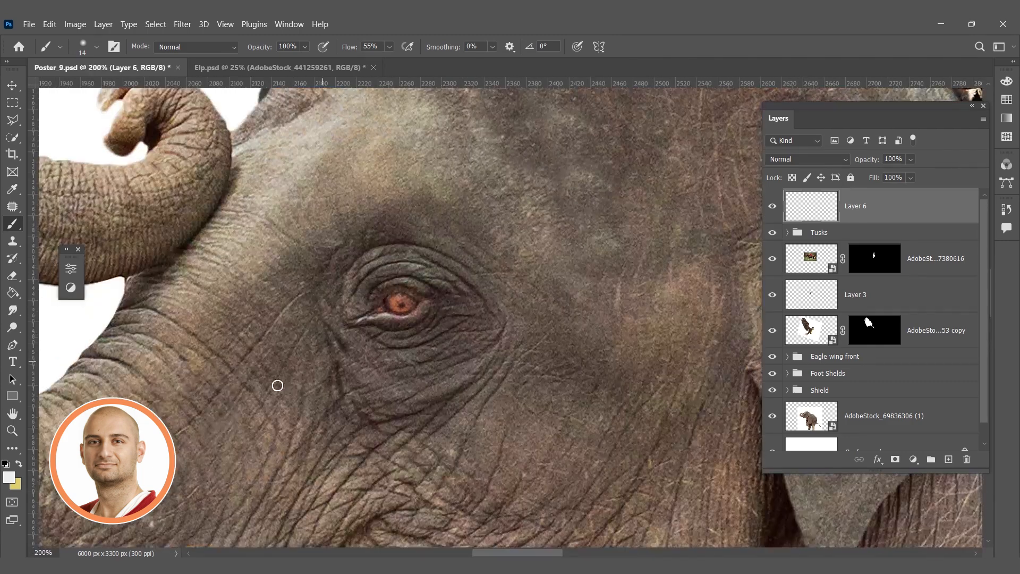
pyautogui.press('x')
pyautogui.press('d')
pyautogui.press('x')
pyautogui.moveTo(397, 299)
pyautogui.mouseDown()
pyautogui.moveTo(415, 311)
pyautogui.moveTo(403, 301)
pyautogui.mouseUp()
pyautogui.scroll(1, 400, 305)
pyautogui.press('x')
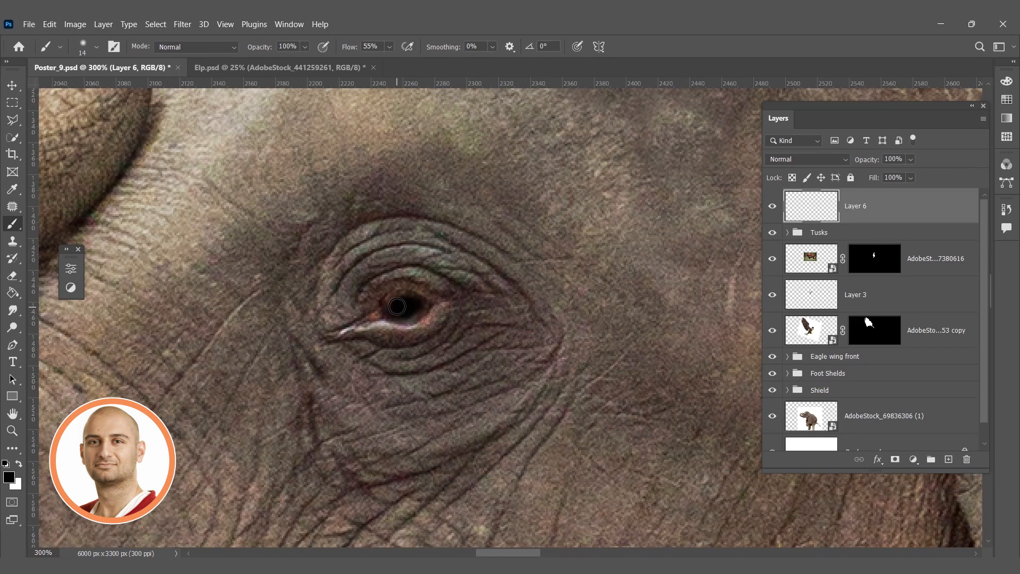
# Fill the rest of the elephant's eye opening with black using a 6 px Hard Round brush at 100% hardness
pyautogui.rightClick(397, 303)
pyautogui.moveTo(472, 337); pyautogui.dragTo(472, 337)
pyautogui.click(398, 299)
pyautogui.moveTo(398, 299)
pyautogui.mouseDown()
pyautogui.moveTo(422, 313)
pyautogui.moveTo(384, 319)
pyautogui.moveTo(391, 297)
pyautogui.moveTo(368, 320)
pyautogui.moveTo(387, 310)
pyautogui.mouseUp()
pyautogui.hotkey('ctrl', 'z')
pyautogui.rightClick(411, 301)
pyautogui.moveTo(483, 338); pyautogui.dragTo(481, 338)
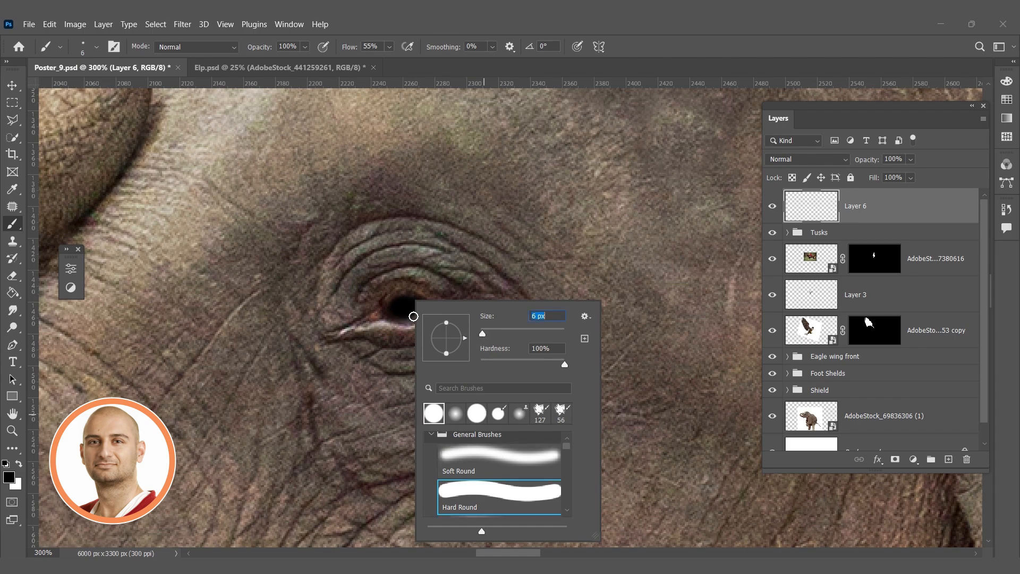
pyautogui.press('Return')
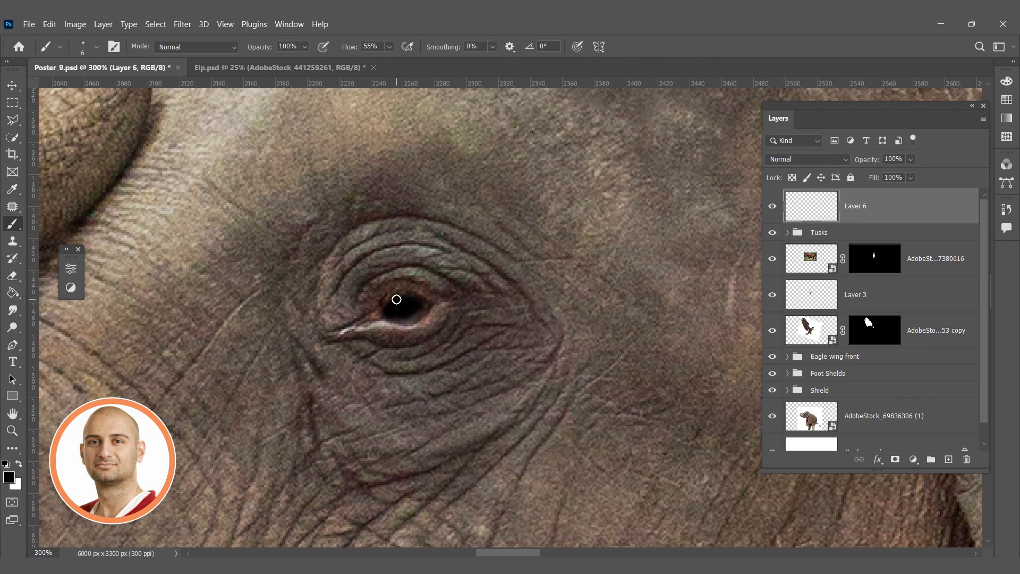
pyautogui.moveTo(422, 308); pyautogui.dragTo(374, 318)
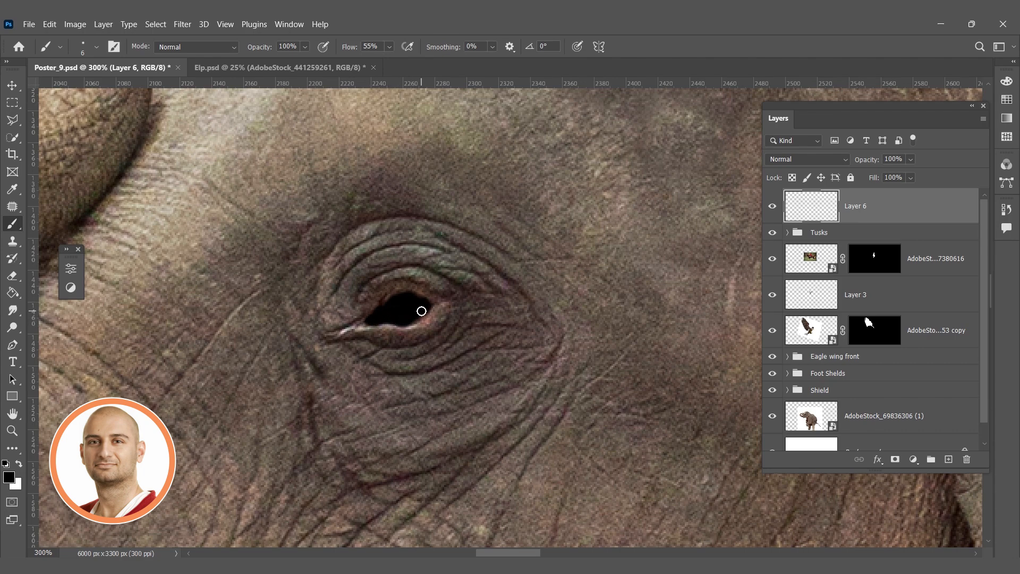
# Examine the whole winged elephant composite, including the darkened eye, the rider and the wings
pyautogui.keyDown('alt'); pyautogui.click(508, 307); pyautogui.keyUp('alt')
pyautogui.keyDown('alt'); pyautogui.click(508, 308); pyautogui.keyUp('alt')
pyautogui.keyDown('alt'); pyautogui.click(508, 308); pyautogui.keyUp('alt')
pyautogui.keyDown('alt'); pyautogui.click(508, 308); pyautogui.keyUp('alt')
pyautogui.keyDown('alt'); pyautogui.click(508, 308); pyautogui.keyUp('alt')
pyautogui.keyDown('alt'); pyautogui.click(508, 308); pyautogui.keyUp('alt')
pyautogui.keyDown('alt'); pyautogui.click(508, 308); pyautogui.keyUp('alt')
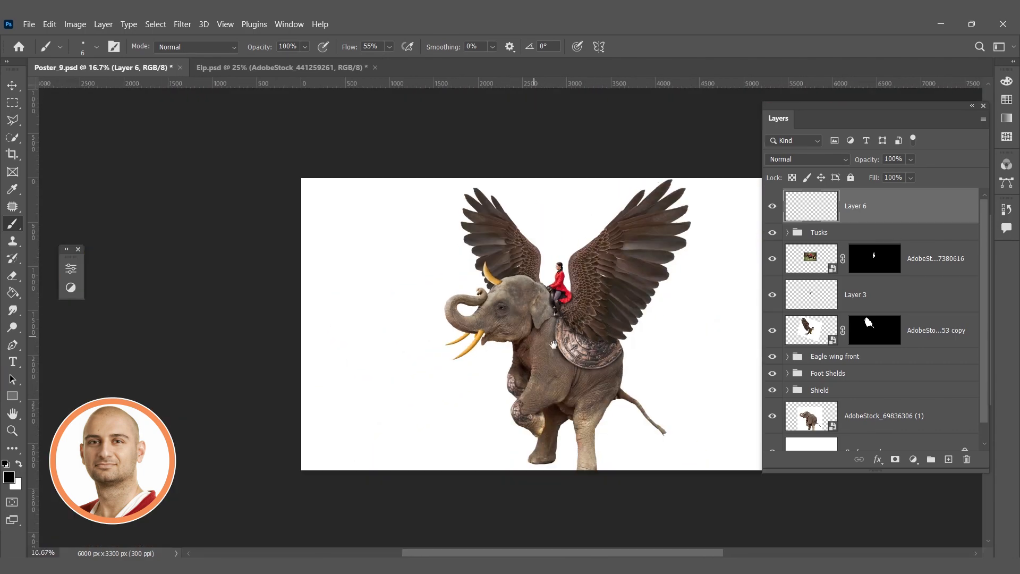
pyautogui.moveTo(557, 336); pyautogui.dragTo(459, 319)
pyautogui.hotkey('ctrl', '+')
pyautogui.hotkey('ctrl', '+')
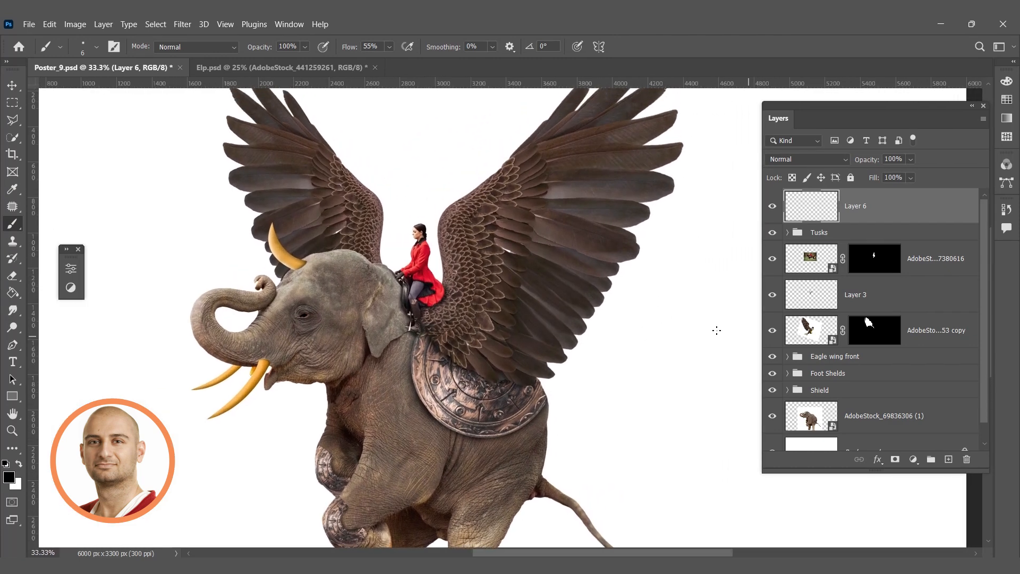
pyautogui.moveTo(464, 358); pyautogui.dragTo(449, 334)
pyautogui.moveTo(426, 287); pyautogui.dragTo(435, 370)
pyautogui.keyDown('ctrl'); pyautogui.click(435, 371); pyautogui.keyUp('ctrl')
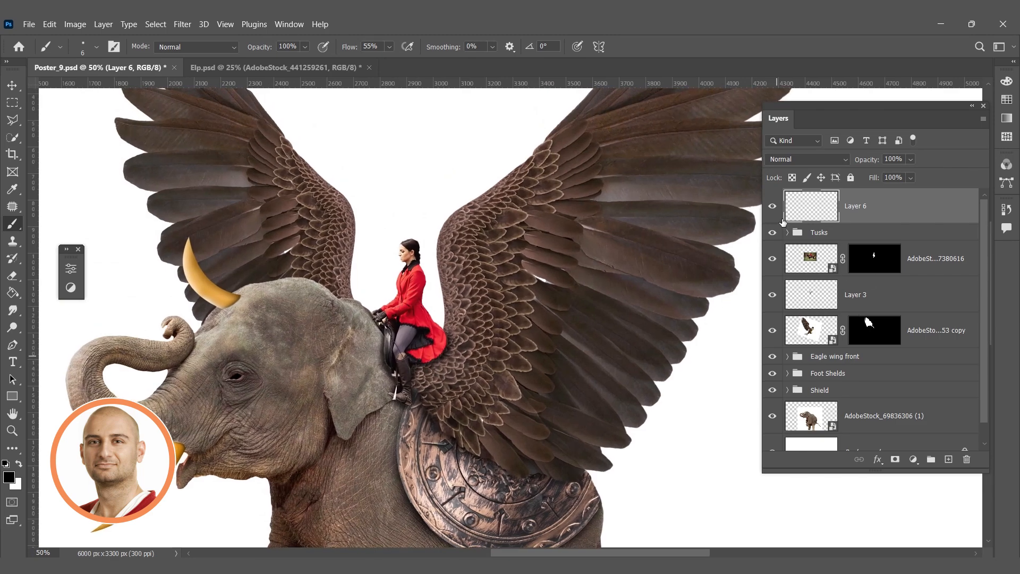
pyautogui.scroll(-1, 844, 396)
pyautogui.scroll(1, 872, 393)
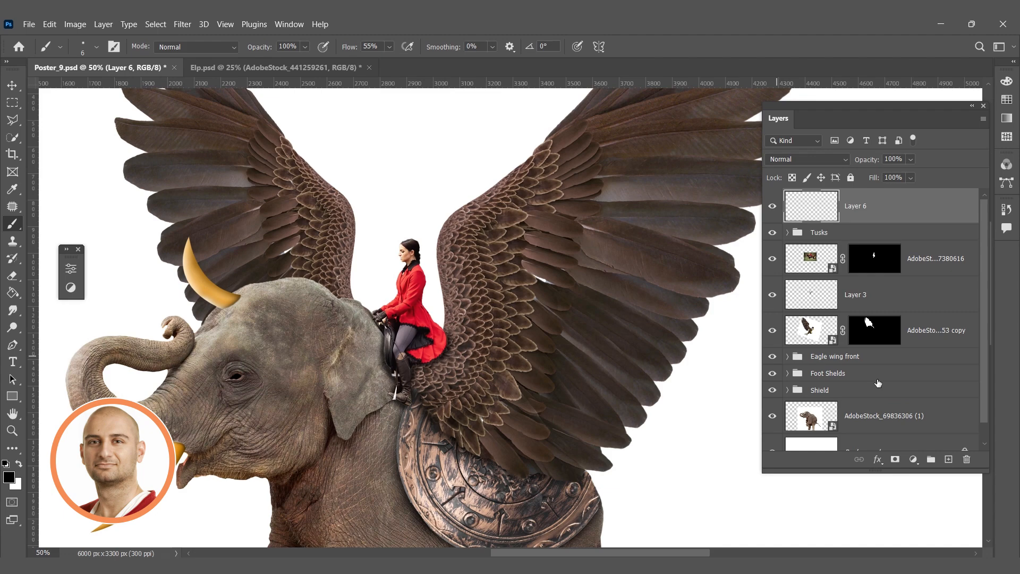
# Add a Curves adjustment layer above the rider layer and clip it to the rider
pyautogui.click(806, 263)
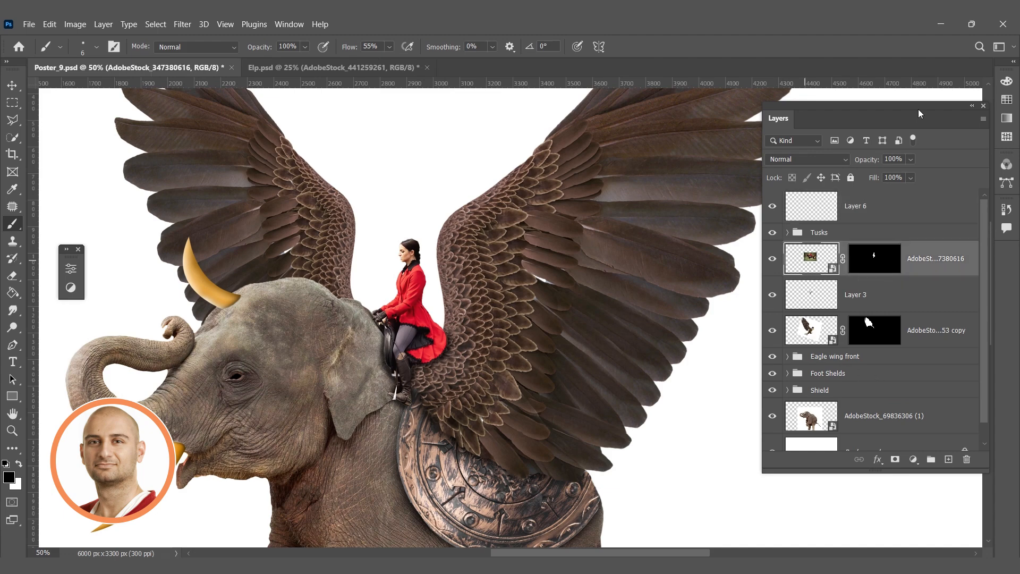
pyautogui.moveTo(942, 112); pyautogui.dragTo(879, 95)
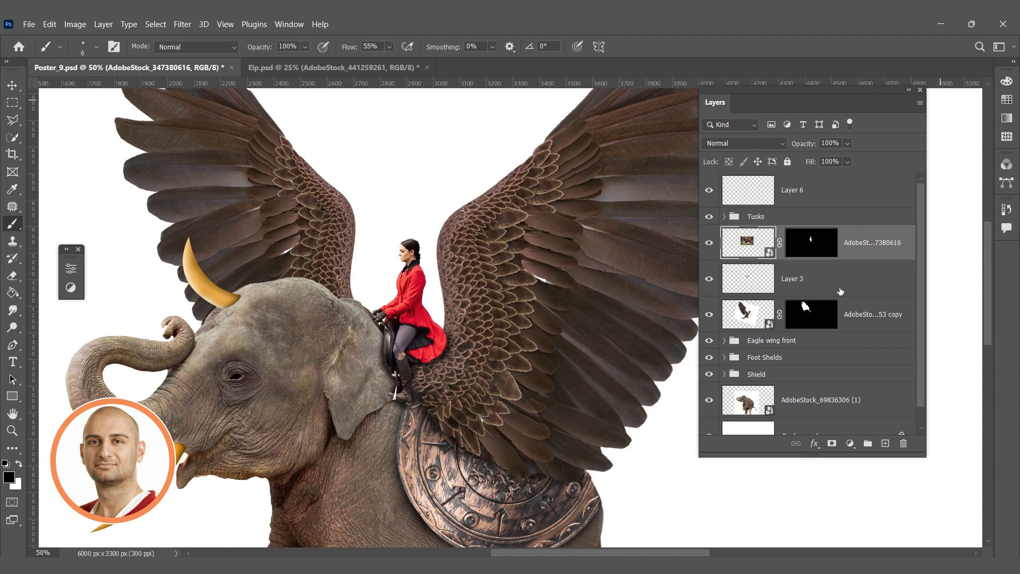
pyautogui.click(707, 244)
pyautogui.click(707, 244)
pyautogui.moveTo(846, 88); pyautogui.dragTo(879, 115)
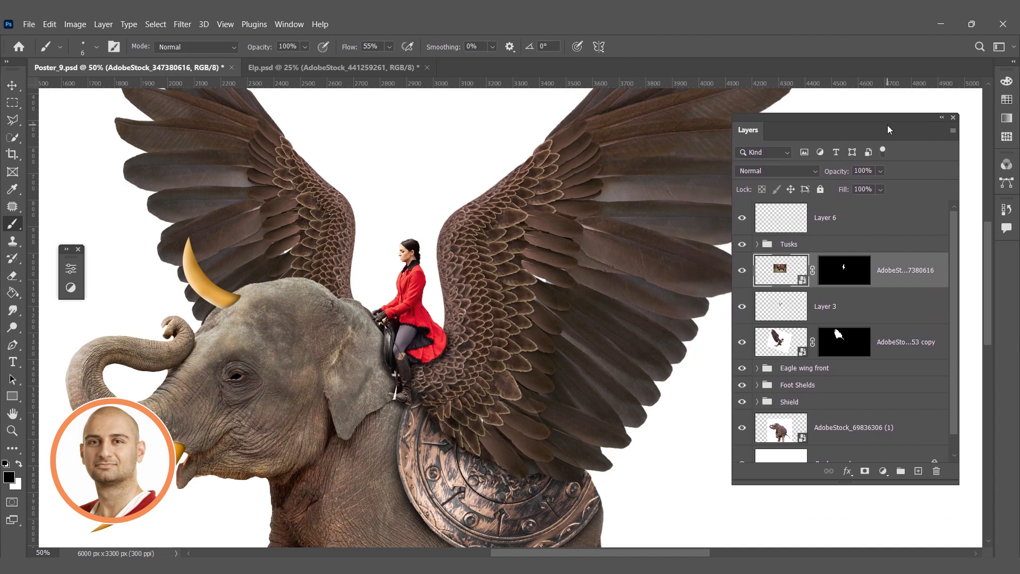
pyautogui.click(289, 25)
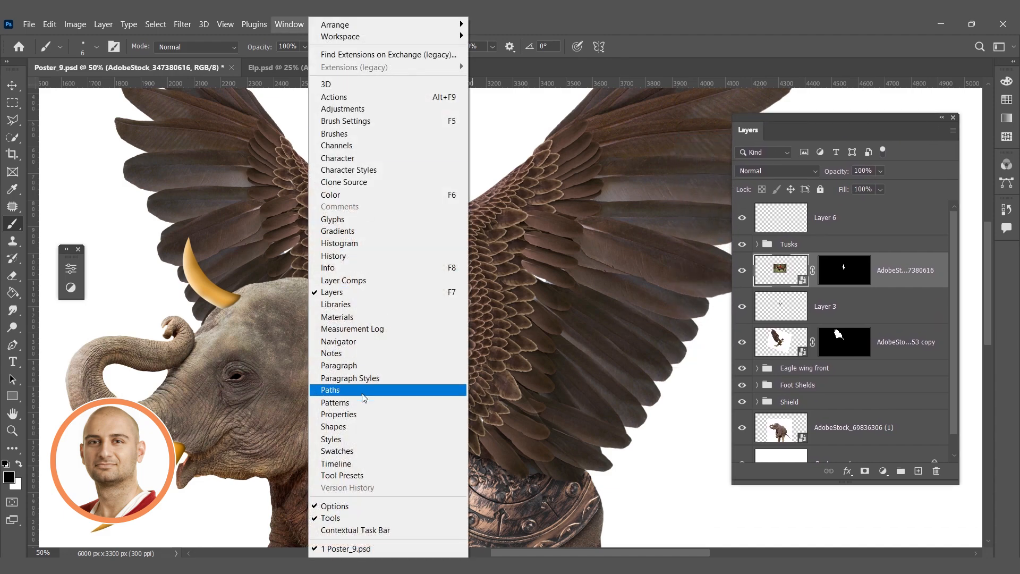
pyautogui.click(350, 110)
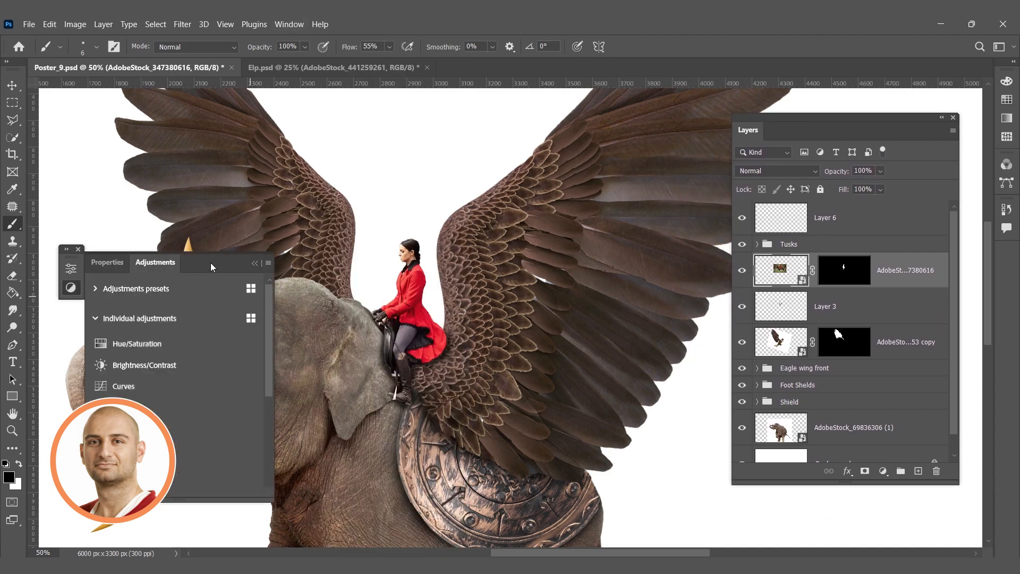
pyautogui.click(125, 312)
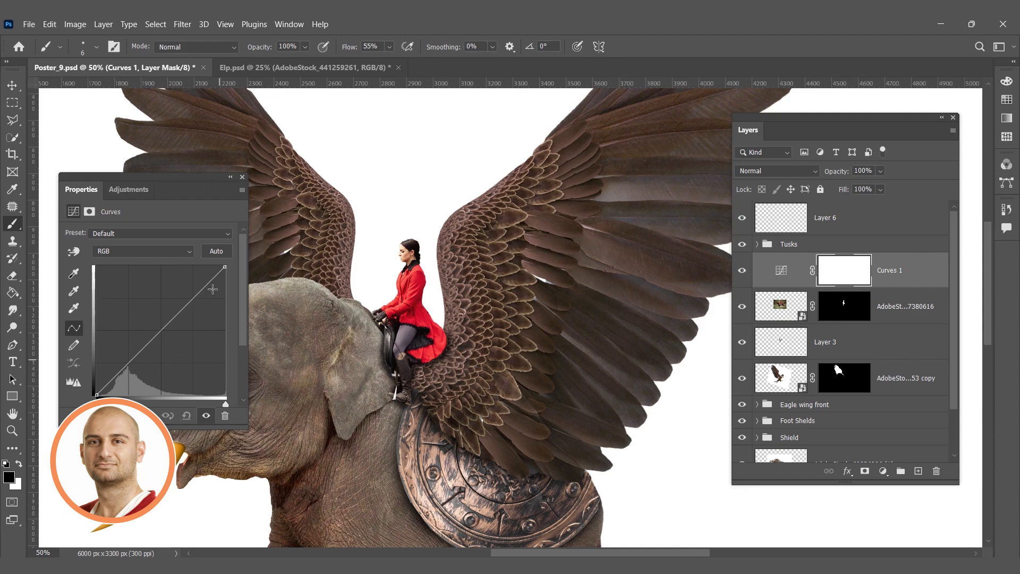
pyautogui.moveTo(227, 269); pyautogui.dragTo(226, 294)
pyautogui.hotkey('ctrl', 'z')
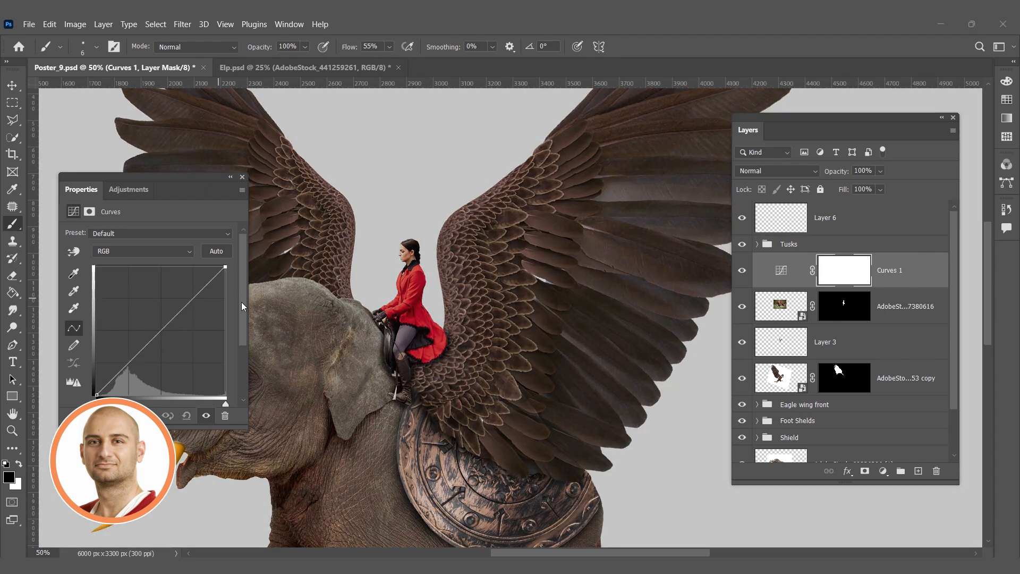
pyautogui.rightClick(909, 267)
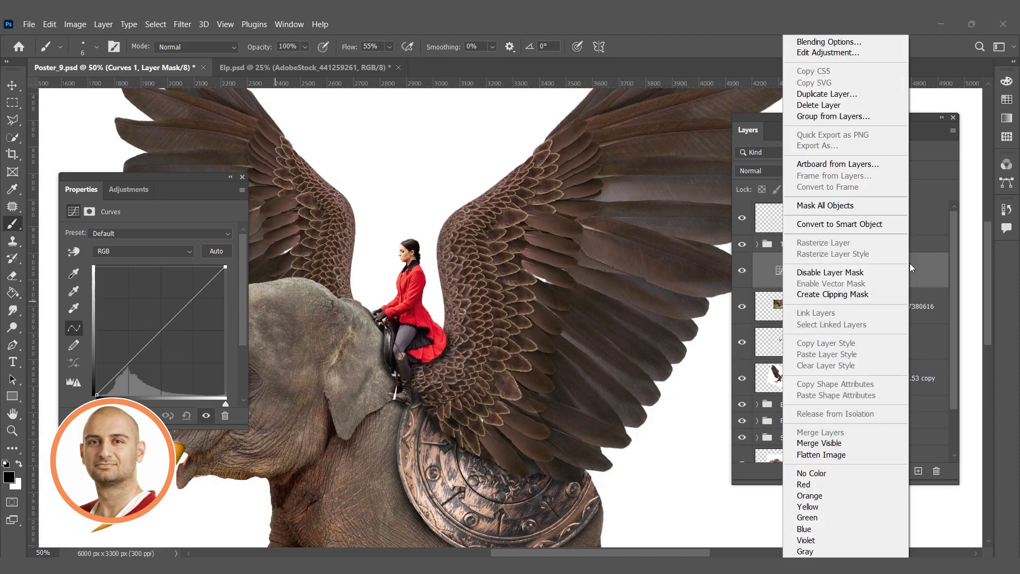
pyautogui.click(825, 300)
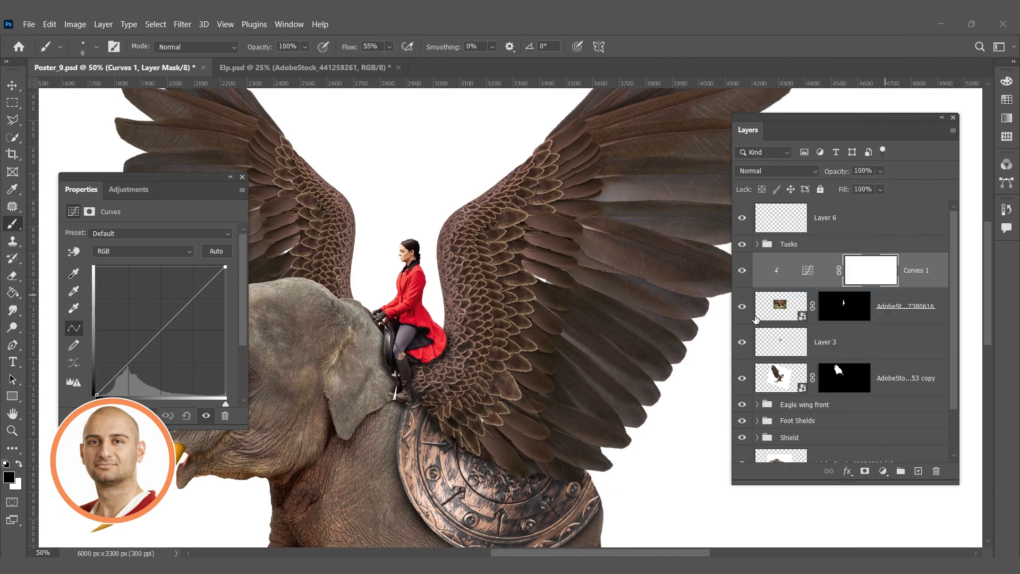
# Darken the rider by lowering the white end point and pulling down the midtones of the clipped Curves adjustment
pyautogui.moveTo(219, 270); pyautogui.dragTo(226, 307)
pyautogui.keyDown('ctrl'); pyautogui.click(402, 336); pyautogui.keyUp('ctrl')
pyautogui.keyDown('ctrl'); pyautogui.click(402, 336); pyautogui.keyUp('ctrl')
pyautogui.moveTo(172, 351); pyautogui.dragTo(158, 364)
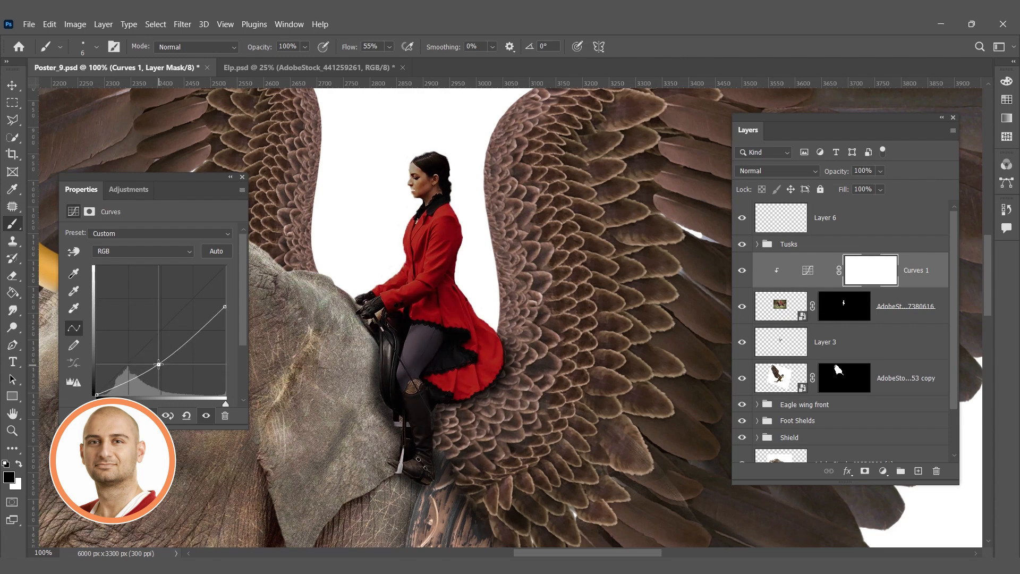
pyautogui.moveTo(225, 317); pyautogui.dragTo(223, 323)
pyautogui.moveTo(223, 325); pyautogui.dragTo(224, 319)
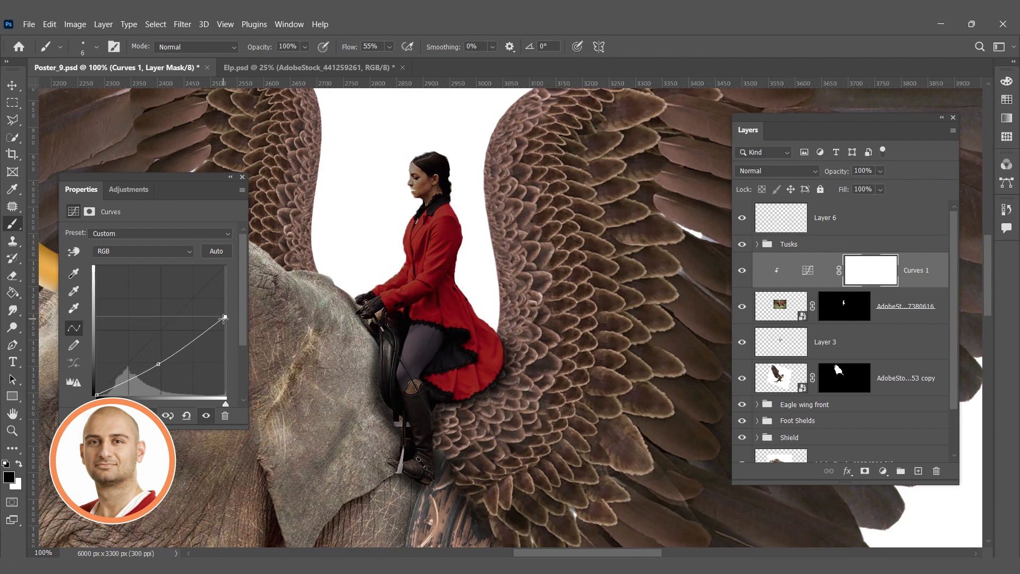
# Add a Hue/Saturation adjustment clipped to the rider with Saturation -85 and Lightness -20
pyautogui.click(124, 192)
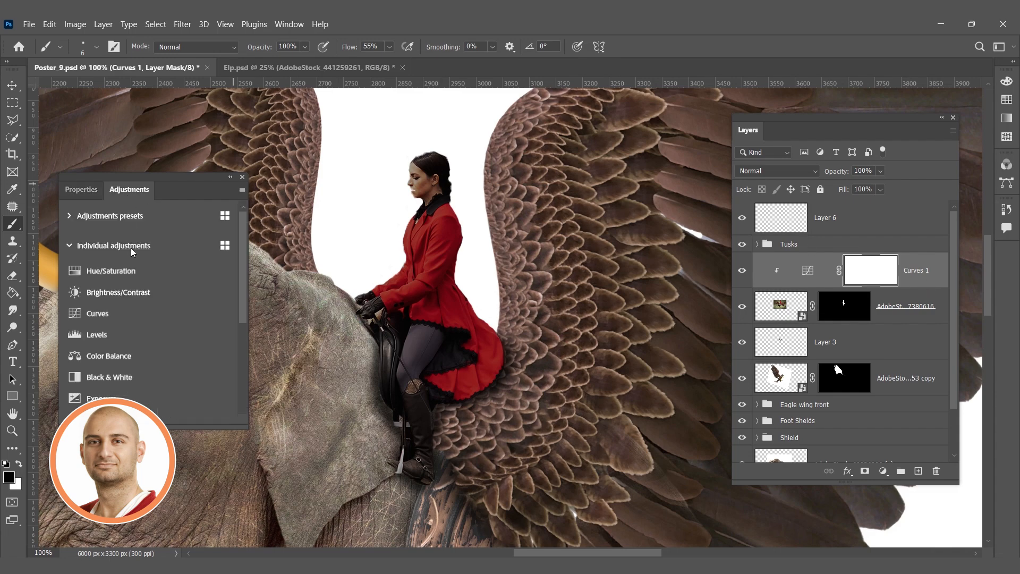
pyautogui.click(116, 272)
pyautogui.rightClick(891, 280)
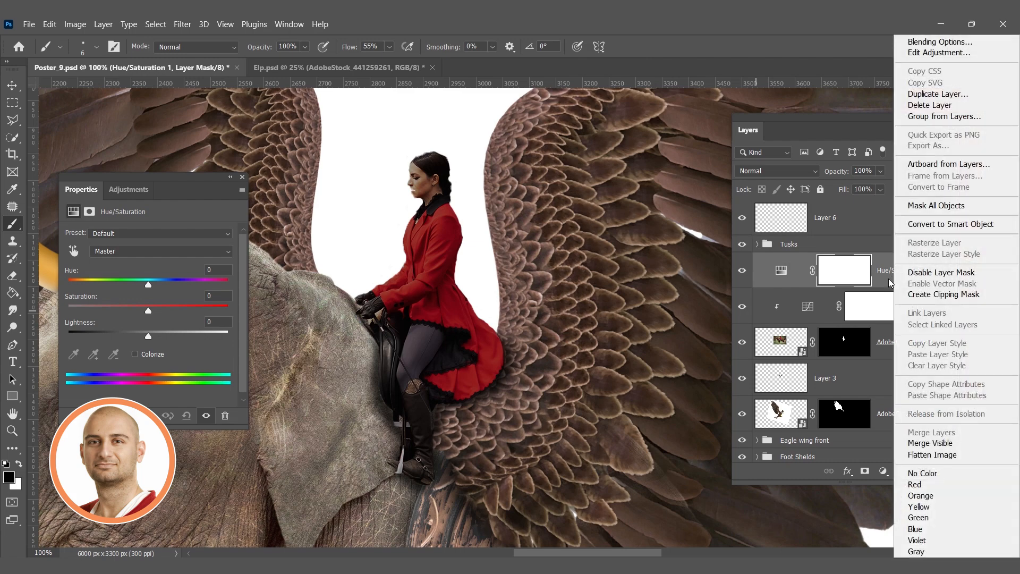
pyautogui.click(914, 295)
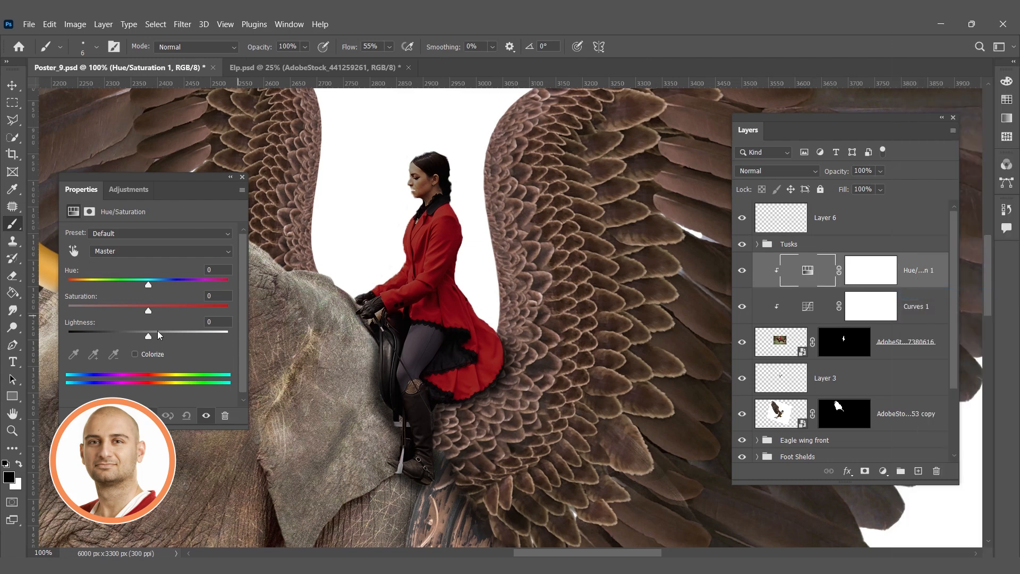
pyautogui.moveTo(147, 340)
pyautogui.mouseDown()
pyautogui.moveTo(85, 319)
pyautogui.moveTo(64, 329)
pyautogui.moveTo(133, 341)
pyautogui.mouseUp()
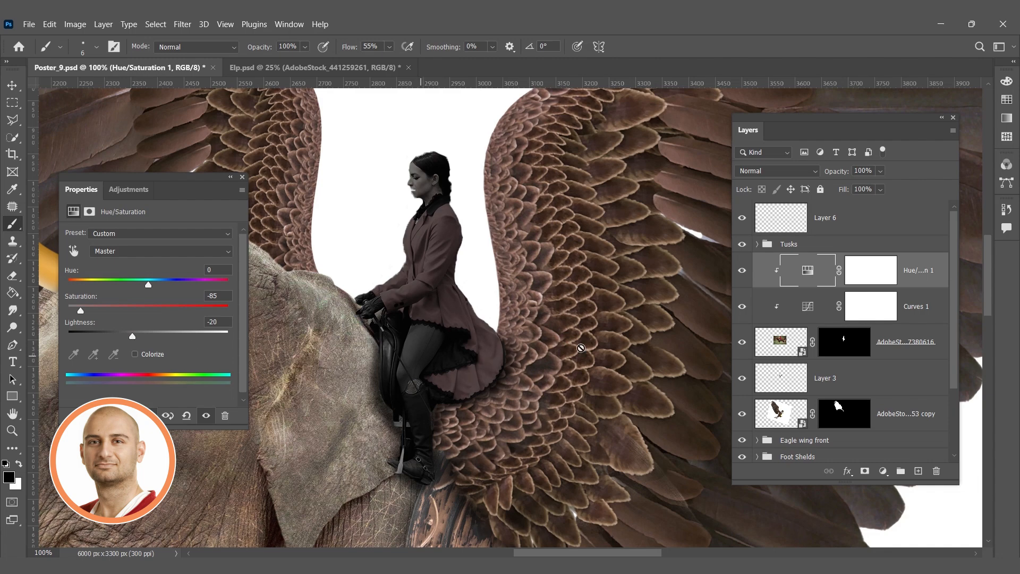
# Reshape the rider's Curves adjustment into an S-curve with deeper shadows, brighter upper tones and a raised white end point
pyautogui.click(831, 316)
pyautogui.moveTo(195, 342); pyautogui.dragTo(192, 327)
pyautogui.moveTo(141, 376); pyautogui.dragTo(163, 370)
pyautogui.moveTo(223, 319); pyautogui.dragTo(225, 293)
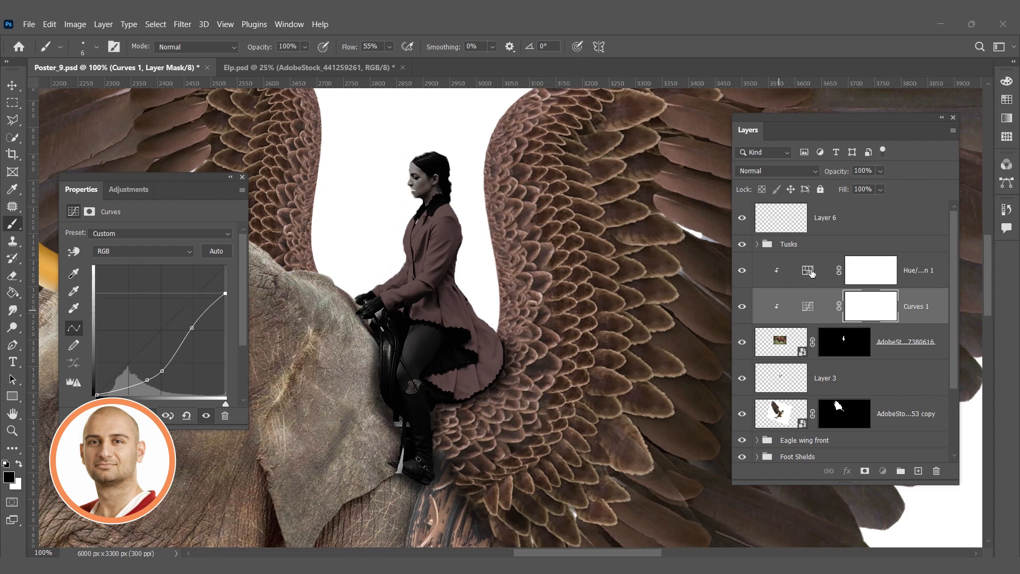
# Set the rider's Hue/Saturation adjustment to Saturation -93 and Lightness -26
pyautogui.click(812, 273)
pyautogui.moveTo(83, 314)
pyautogui.mouseDown()
pyautogui.moveTo(54, 311)
pyautogui.moveTo(78, 315)
pyautogui.mouseUp()
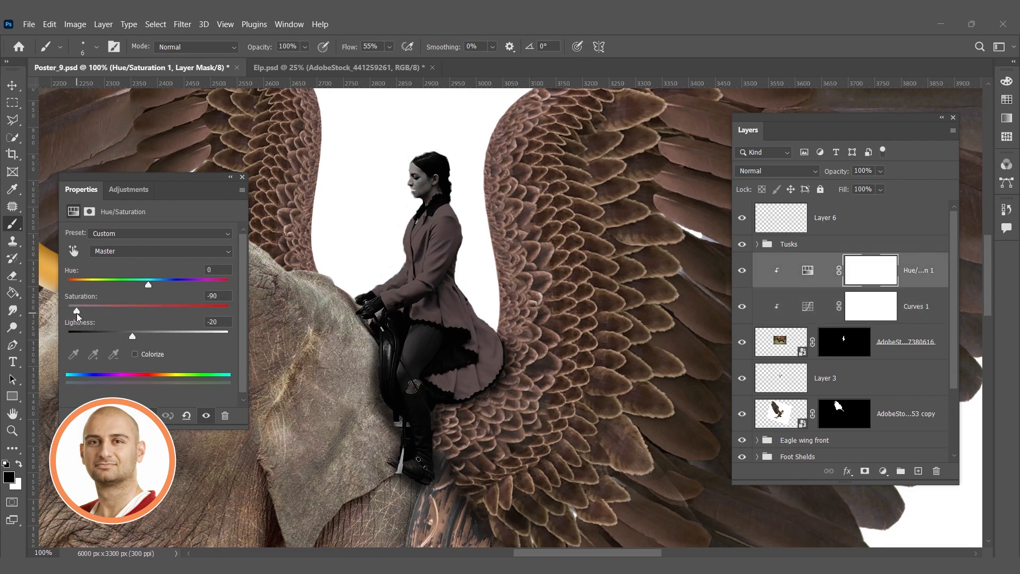
pyautogui.moveTo(126, 337); pyautogui.dragTo(128, 337)
pyautogui.scroll(-3, 458, 294)
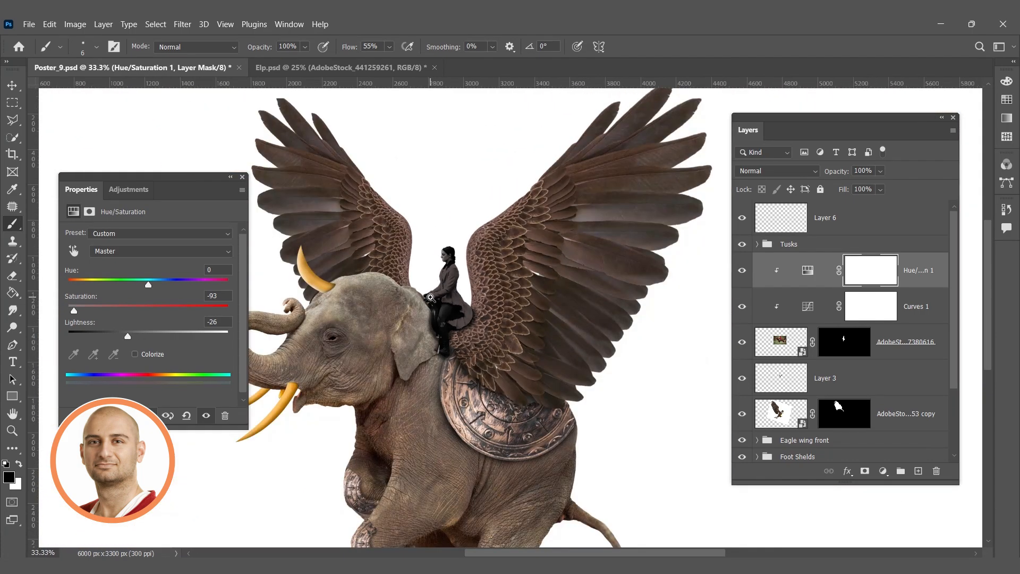
pyautogui.scroll(1, 431, 297)
pyautogui.scroll(3, 452, 360)
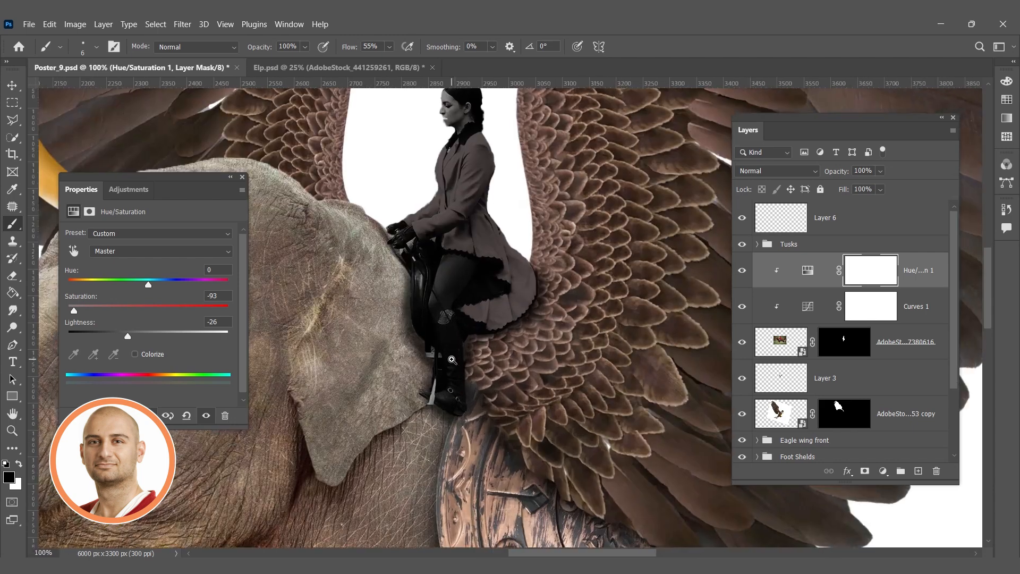
# Compare the rider with and without the Layer 3 shadow and the Hue/Saturation adjustment
pyautogui.click(739, 379)
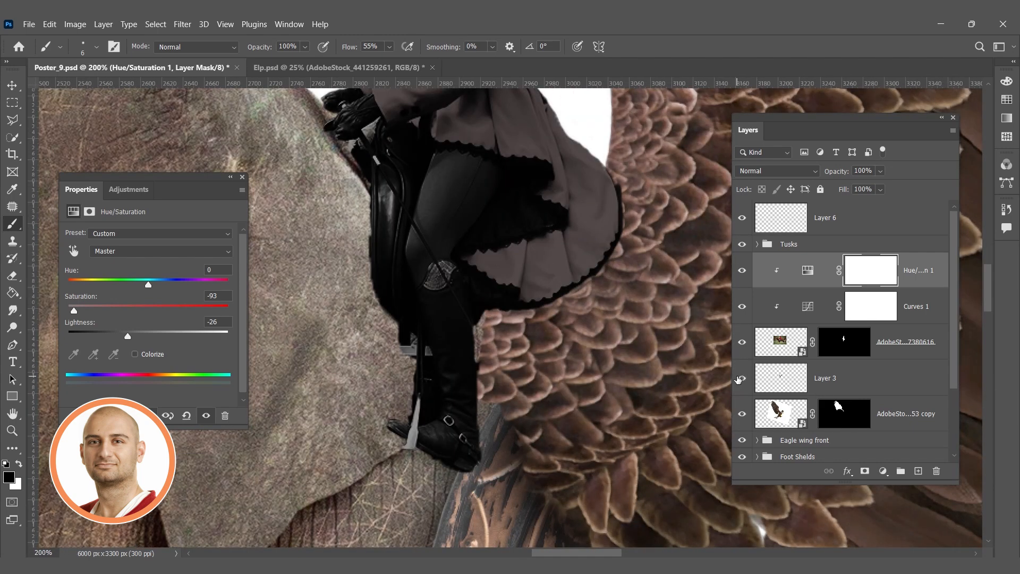
pyautogui.click(740, 378)
pyautogui.click(739, 379)
pyautogui.click(740, 378)
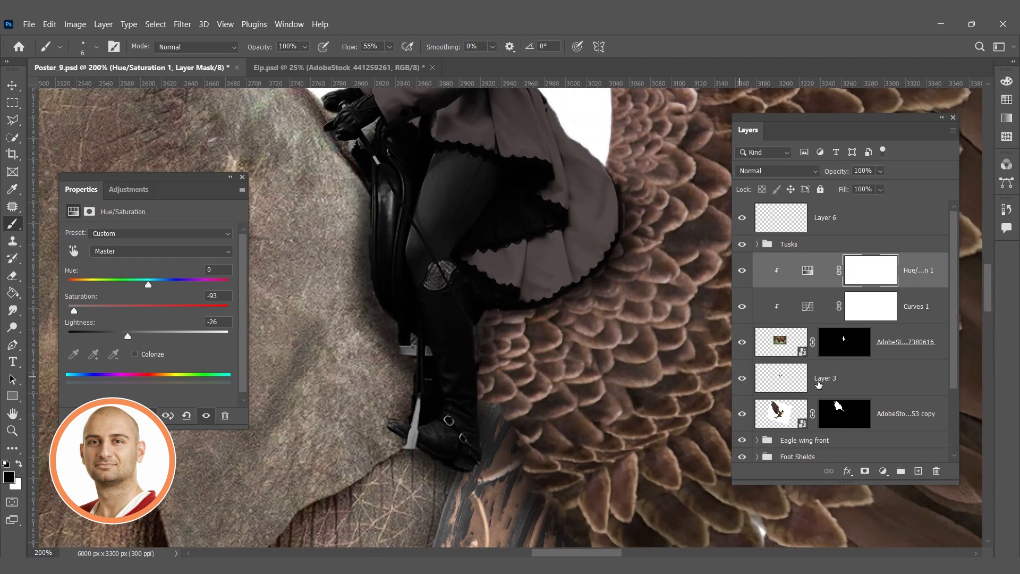
pyautogui.click(821, 383)
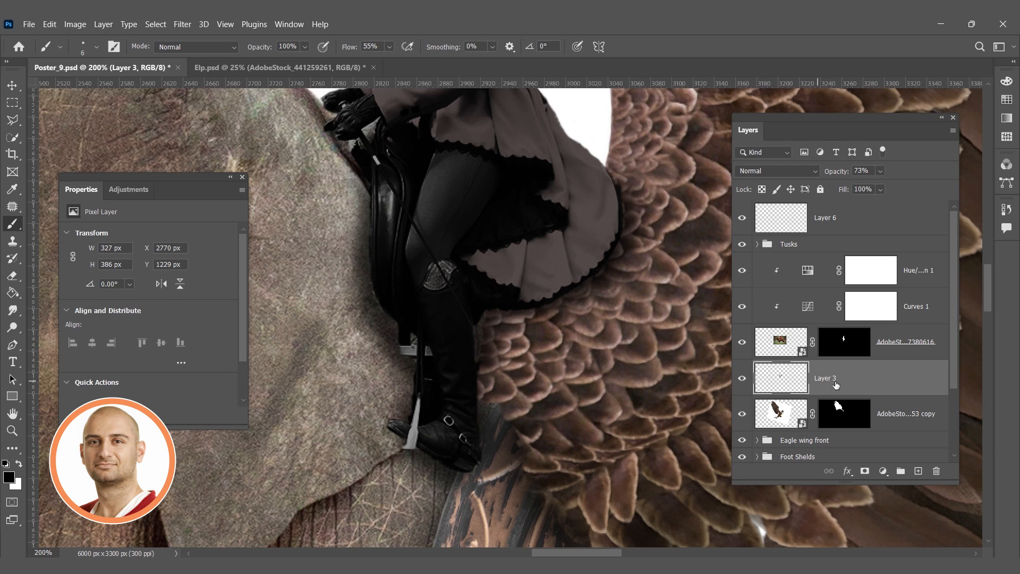
pyautogui.click(742, 271)
pyautogui.click(742, 271)
pyautogui.click(742, 378)
pyautogui.click(742, 378)
# Clip a Selective Color adjustment to the rider and lower the rider's Curves adjustment to 50% opacity
pyautogui.moveTo(862, 203); pyautogui.dragTo(874, 205)
pyautogui.click(581, 272)
pyautogui.scroll(-4, 581, 272)
pyautogui.scroll(3, 580, 272)
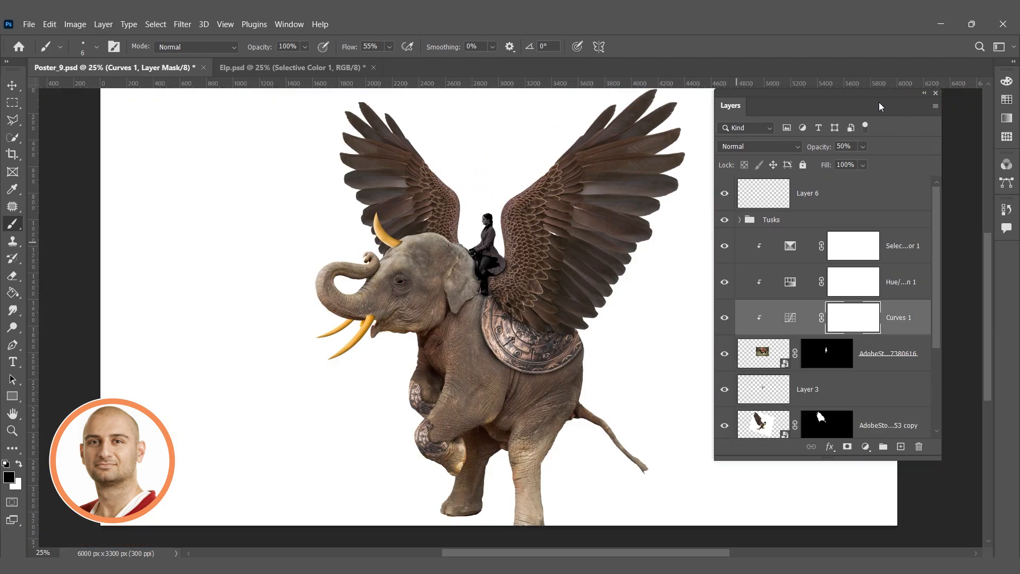
pyautogui.moveTo(879, 107); pyautogui.dragTo(868, 148)
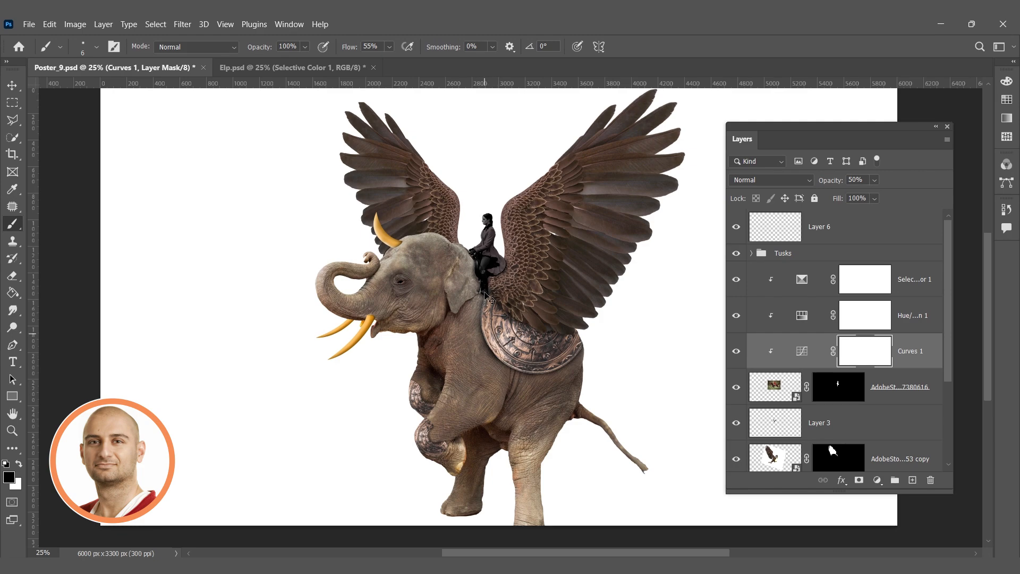
# On the rider's layer mask, set the brush angle to 150° and paint black along the front sleeve's upper edge to clean the cutout
pyautogui.scroll(5, 489, 298)
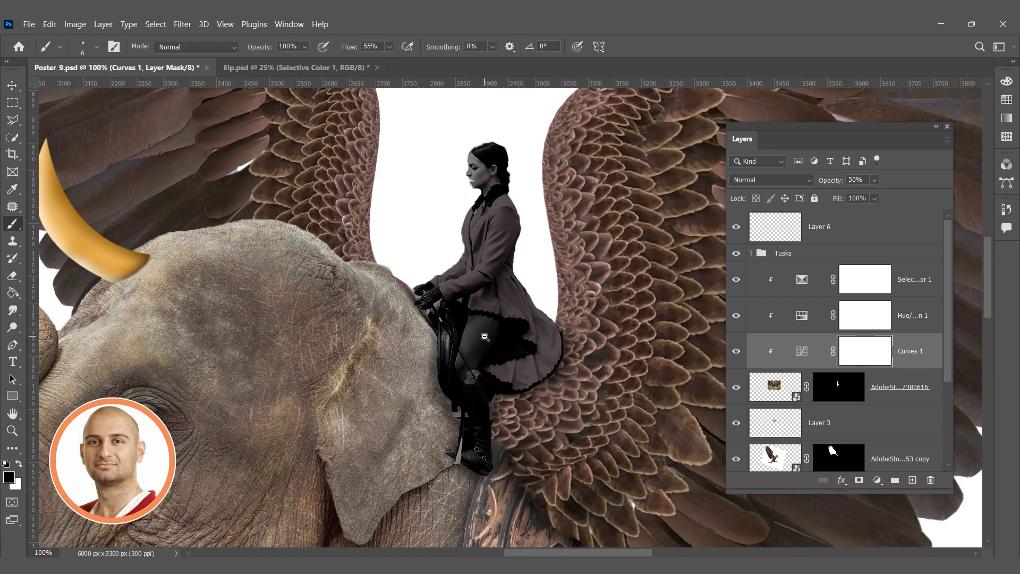
pyautogui.scroll(-2, 483, 340)
pyautogui.scroll(2, 472, 277)
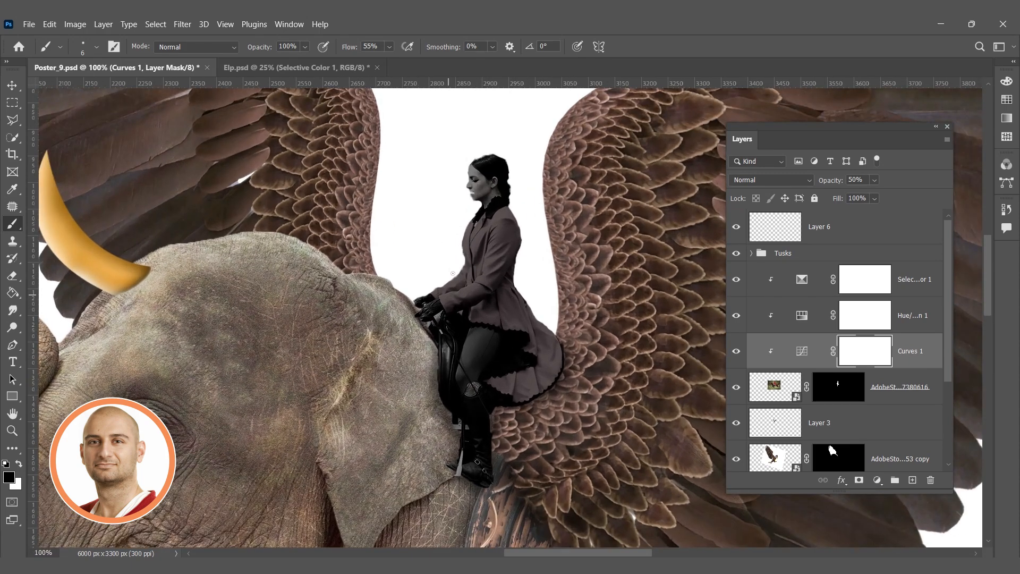
pyautogui.scroll(1, 502, 287)
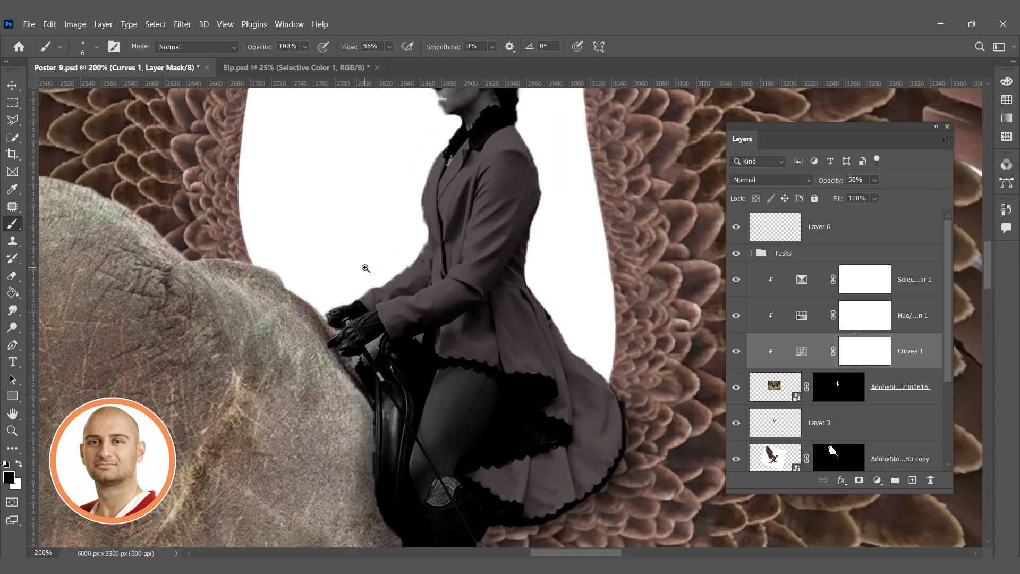
pyautogui.scroll(1, 366, 268)
pyautogui.keyDown('ctrl'); pyautogui.rightClick(447, 275); pyautogui.keyUp('ctrl')
pyautogui.click(478, 281)
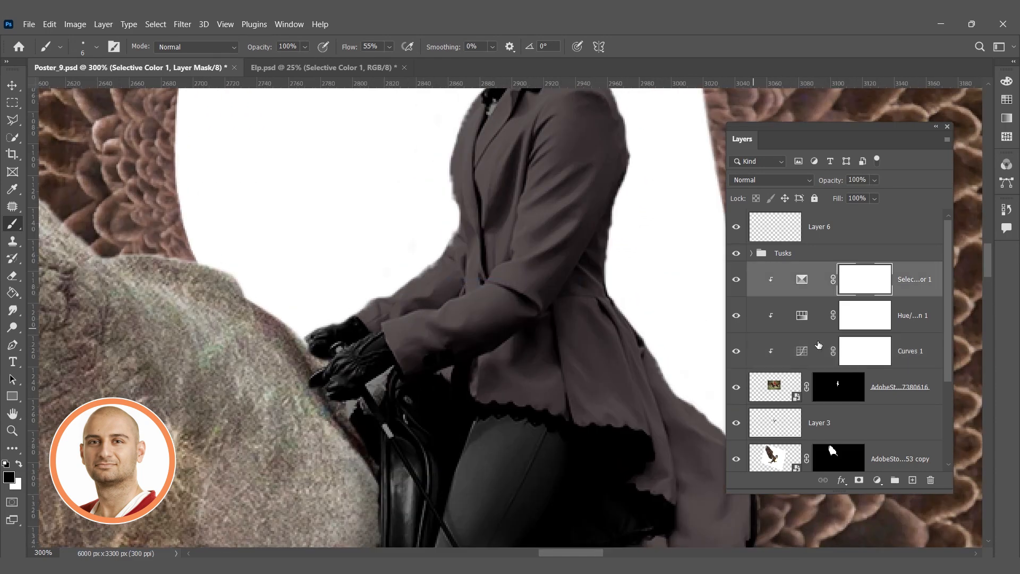
pyautogui.click(797, 393)
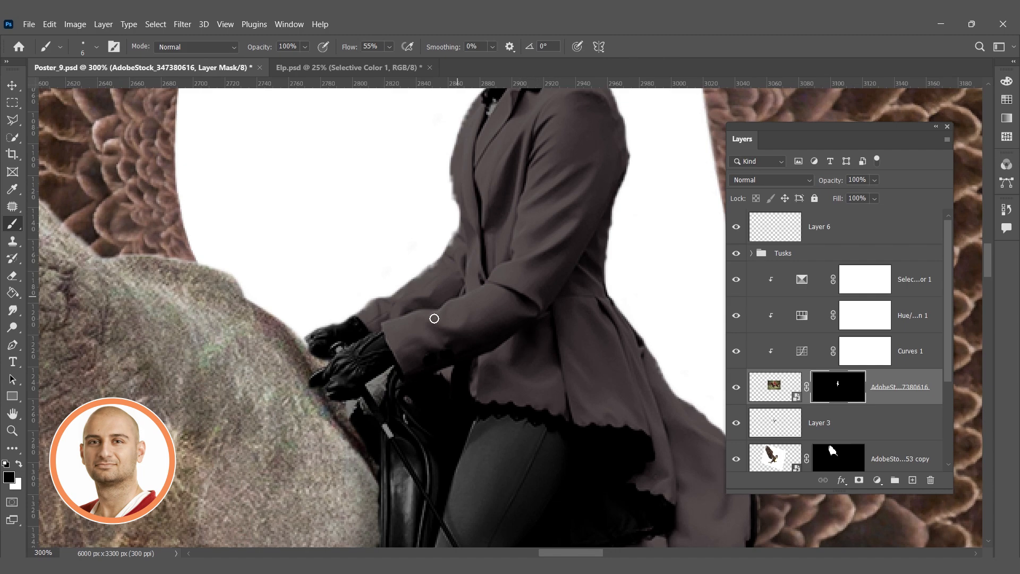
pyautogui.rightClick(392, 281)
pyautogui.click(458, 389)
pyautogui.click(381, 300)
pyautogui.scroll(1, 381, 300)
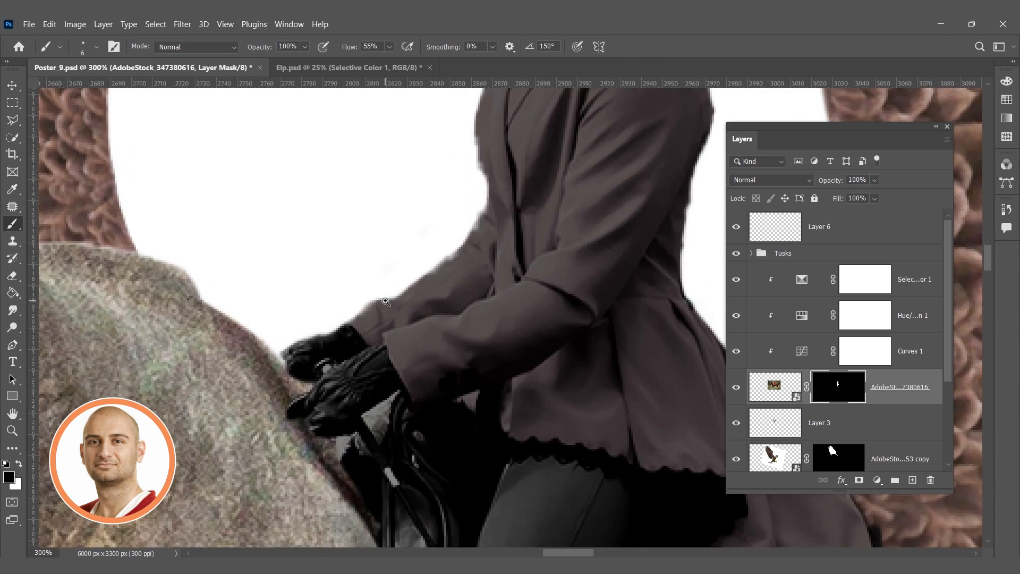
pyautogui.moveTo(380, 293); pyautogui.dragTo(352, 314)
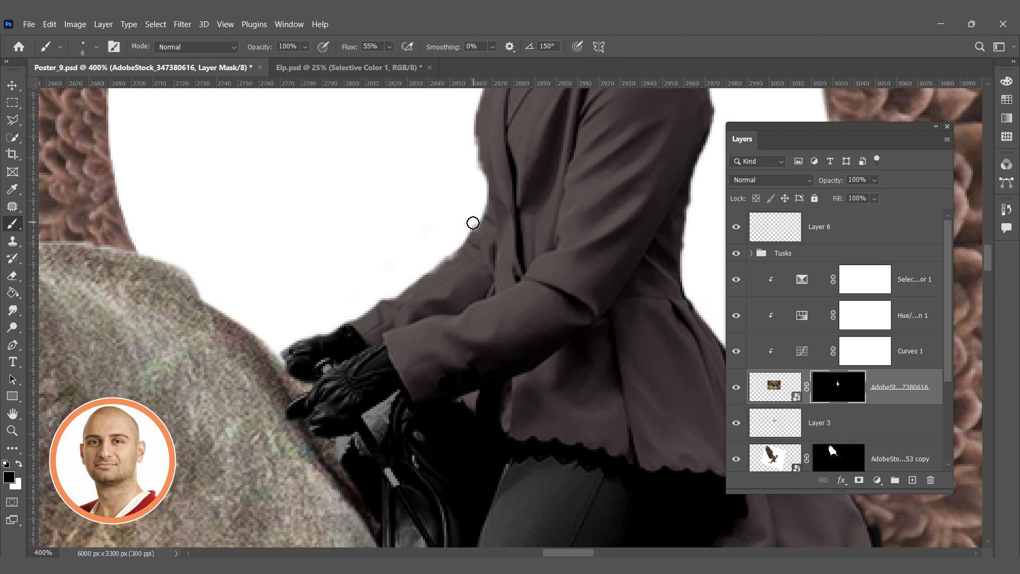
pyautogui.moveTo(442, 262); pyautogui.dragTo(323, 330)
pyautogui.scroll(3, 388, 296)
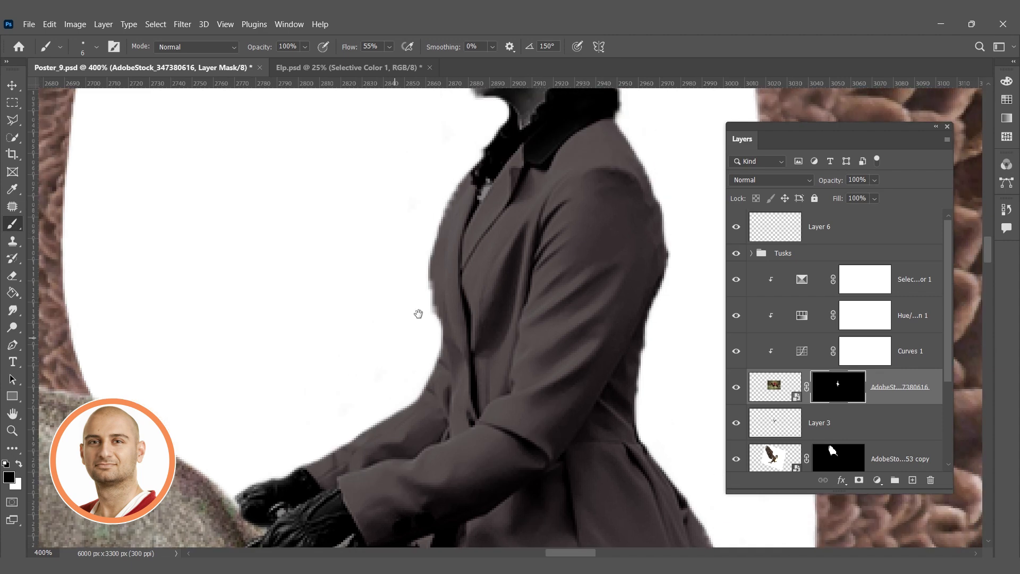
# Restore the hair at the crown of the rider's head by brushing white and black on the layer mask
pyautogui.moveTo(425, 301)
pyautogui.mouseDown()
pyautogui.moveTo(430, 314)
pyautogui.moveTo(424, 280)
pyautogui.moveTo(442, 195)
pyautogui.mouseUp()
pyautogui.scroll(5, 442, 195)
pyautogui.press('x')
pyautogui.press('x')
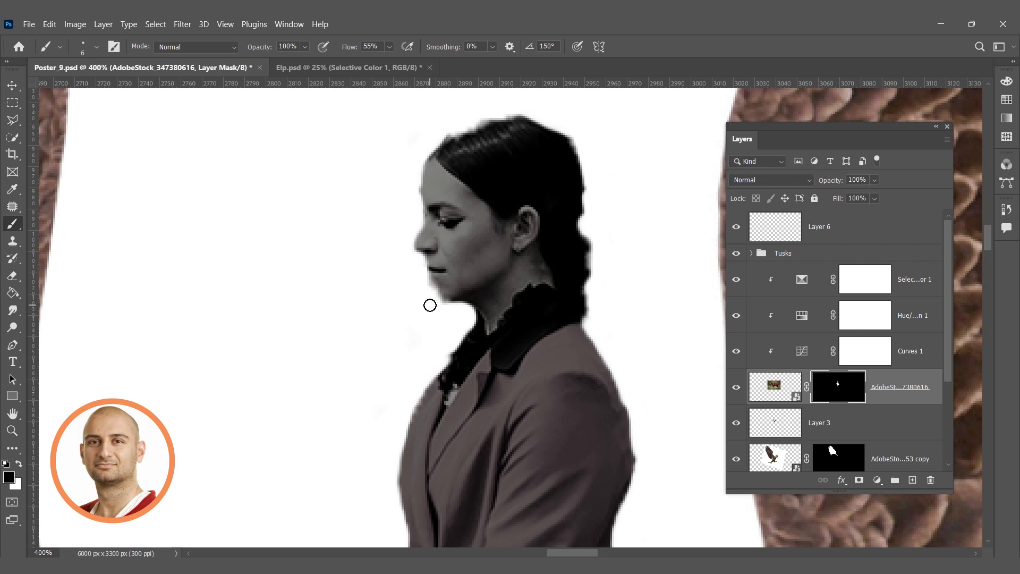
pyautogui.press('x')
pyautogui.press('x')
pyautogui.press('x')
pyautogui.moveTo(505, 107); pyautogui.dragTo(472, 118)
pyautogui.press('x')
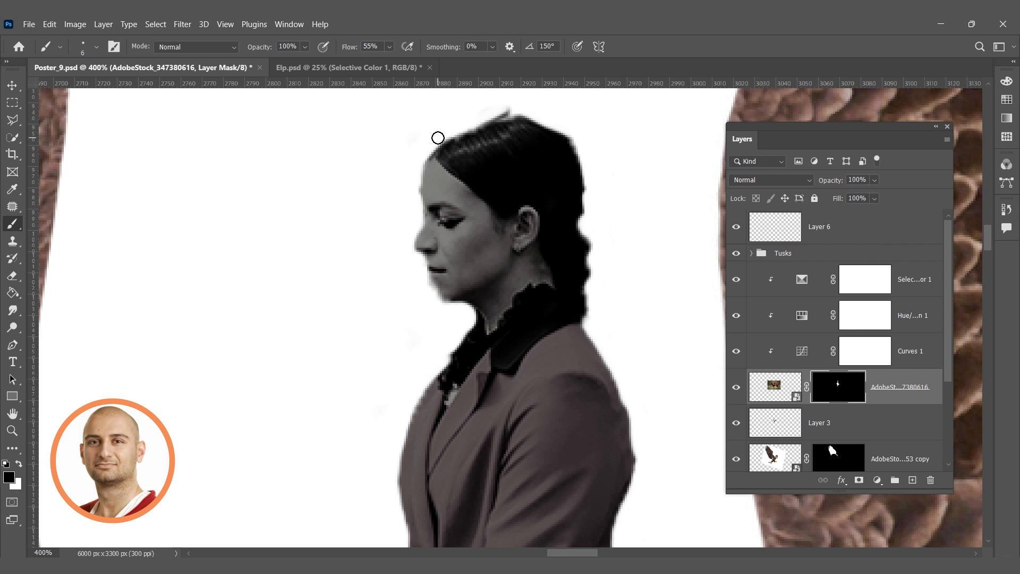
pyautogui.press('x')
pyautogui.press('x')
pyautogui.moveTo(486, 121)
pyautogui.mouseDown()
pyautogui.moveTo(527, 123)
pyautogui.moveTo(487, 125)
pyautogui.moveTo(539, 132)
pyautogui.moveTo(475, 144)
pyautogui.moveTo(473, 132)
pyautogui.moveTo(540, 132)
pyautogui.moveTo(514, 123)
pyautogui.mouseUp()
pyautogui.press('x')
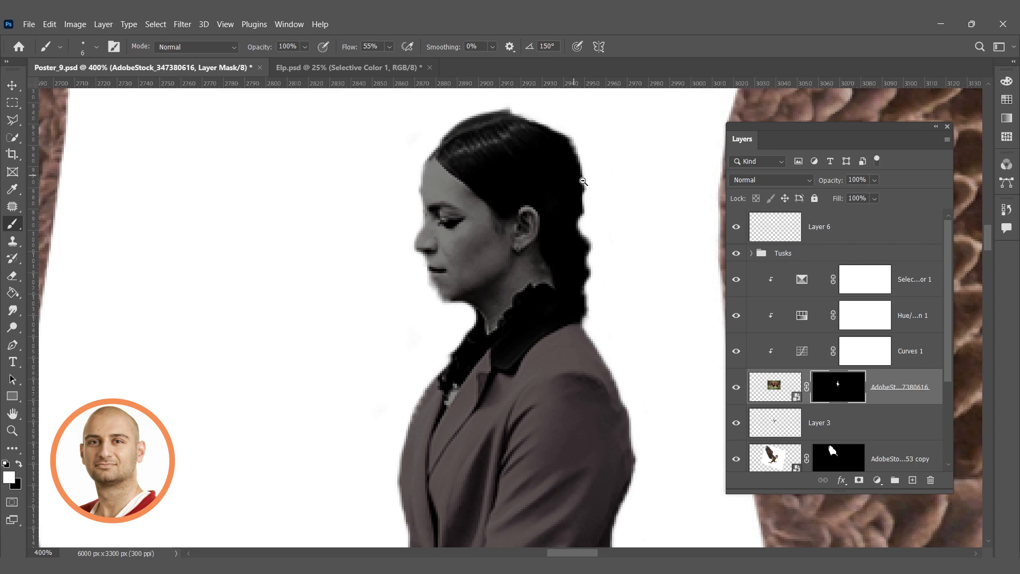
# Review the rider's cleaned-up cutout within the whole elephant composite
pyautogui.keyDown('alt'); pyautogui.click(583, 182); pyautogui.keyUp('alt')
pyautogui.keyDown('alt'); pyautogui.click(584, 181); pyautogui.keyUp('alt')
pyautogui.keyDown('alt'); pyautogui.click(584, 182); pyautogui.keyUp('alt')
pyautogui.keyDown('alt'); pyautogui.click(583, 181); pyautogui.keyUp('alt')
pyautogui.keyDown('alt'); pyautogui.click(583, 181); pyautogui.keyUp('alt')
pyautogui.keyDown('alt'); pyautogui.click(583, 181); pyautogui.keyUp('alt')
pyautogui.moveTo(541, 291); pyautogui.dragTo(444, 321)
pyautogui.keyDown('alt'); pyautogui.click(427, 290); pyautogui.keyUp('alt')
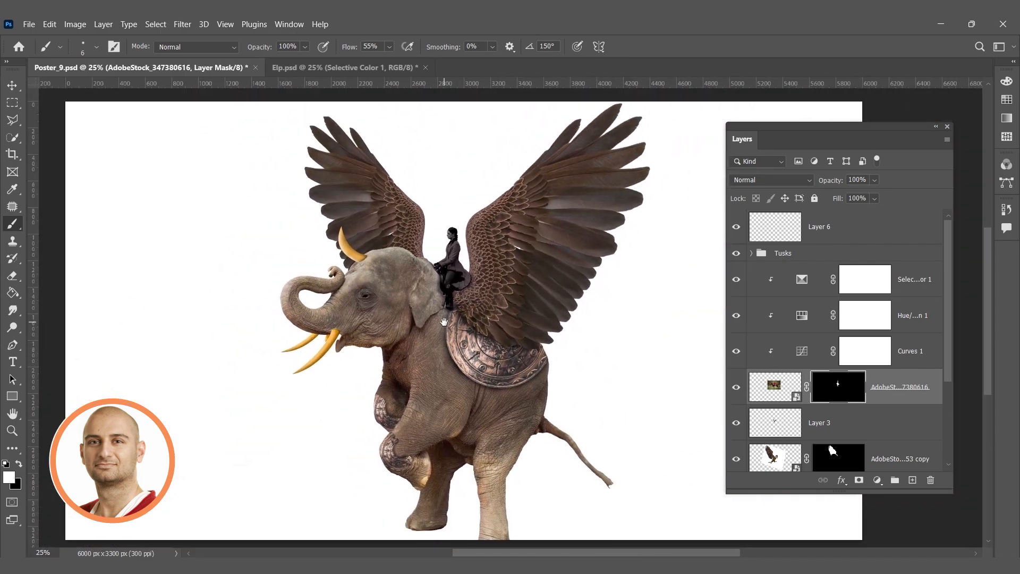